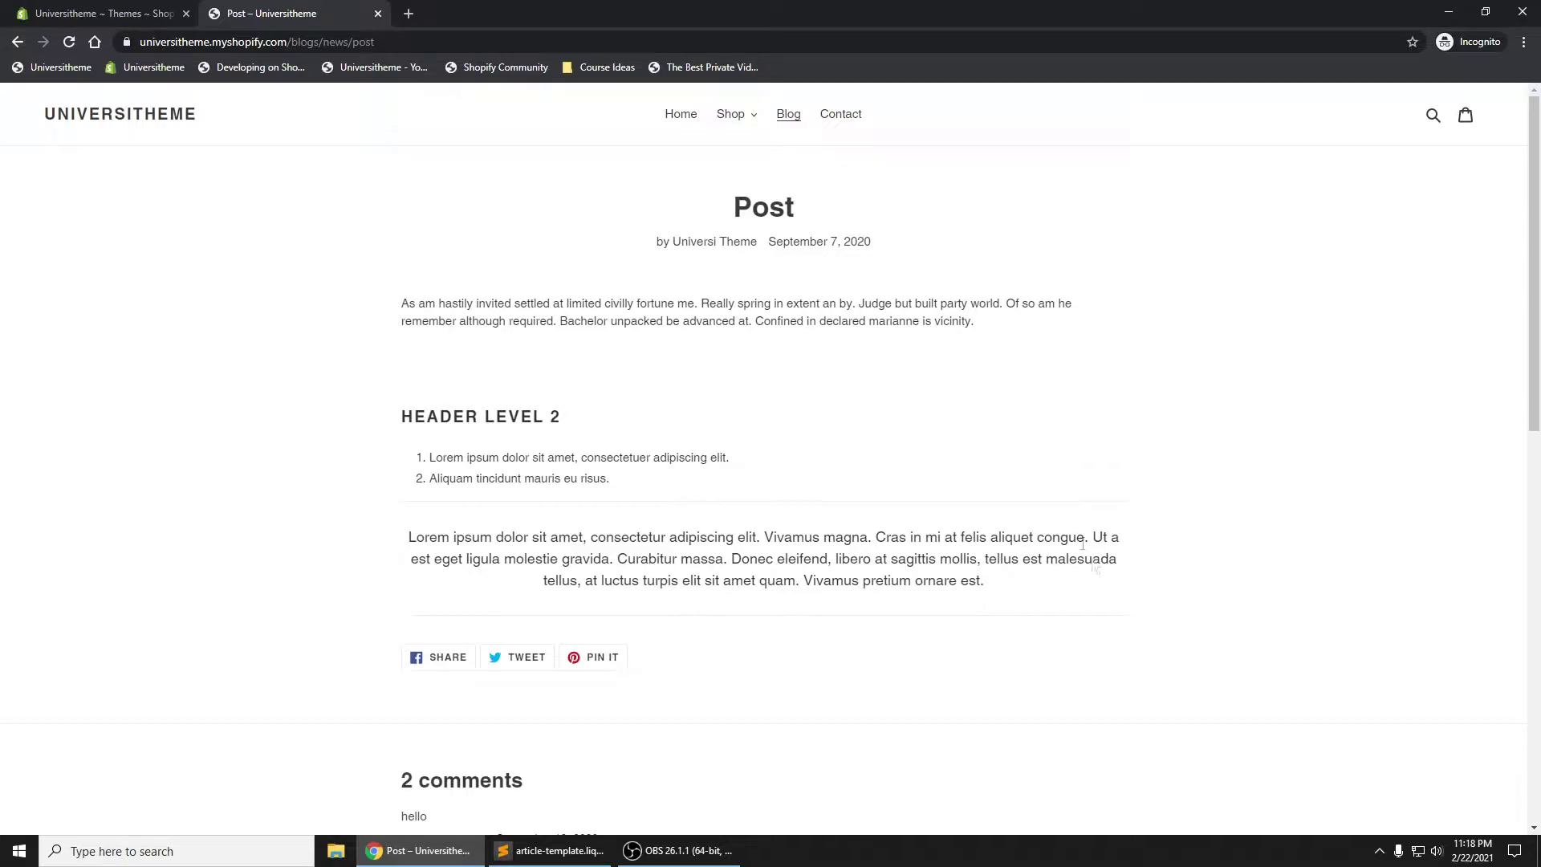
# Review the space below the blog post's share buttons, then return to the Themes admin tab.
pyautogui.moveTo(1119, 602)
pyautogui.mouseDown()
pyautogui.moveTo(1174, 542)
pyautogui.moveTo(1254, 518)
pyautogui.mouseUp()
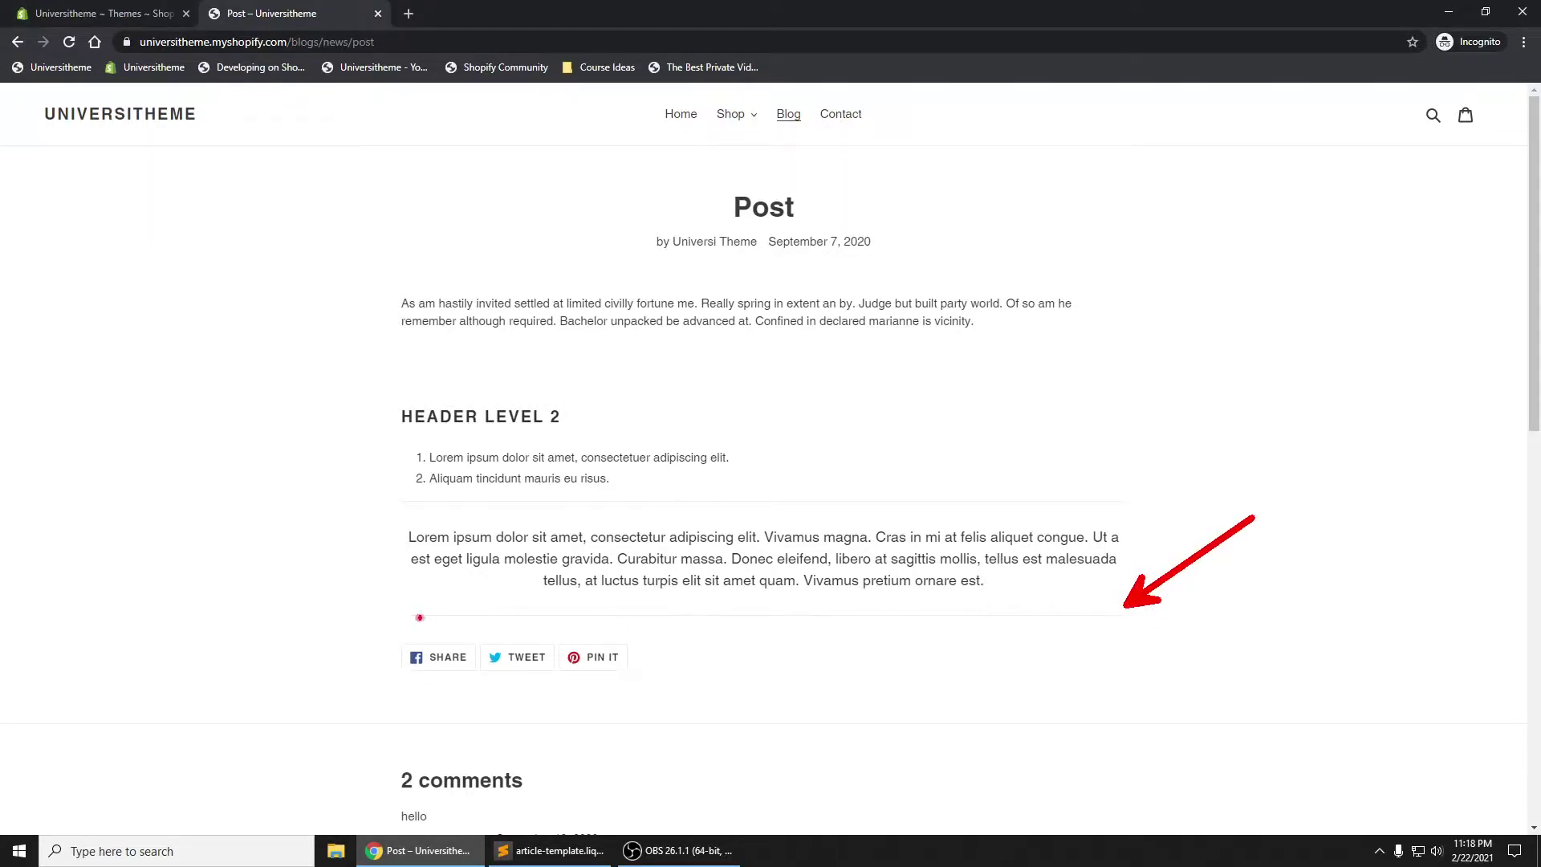
pyautogui.moveTo(407, 612); pyautogui.dragTo(293, 485)
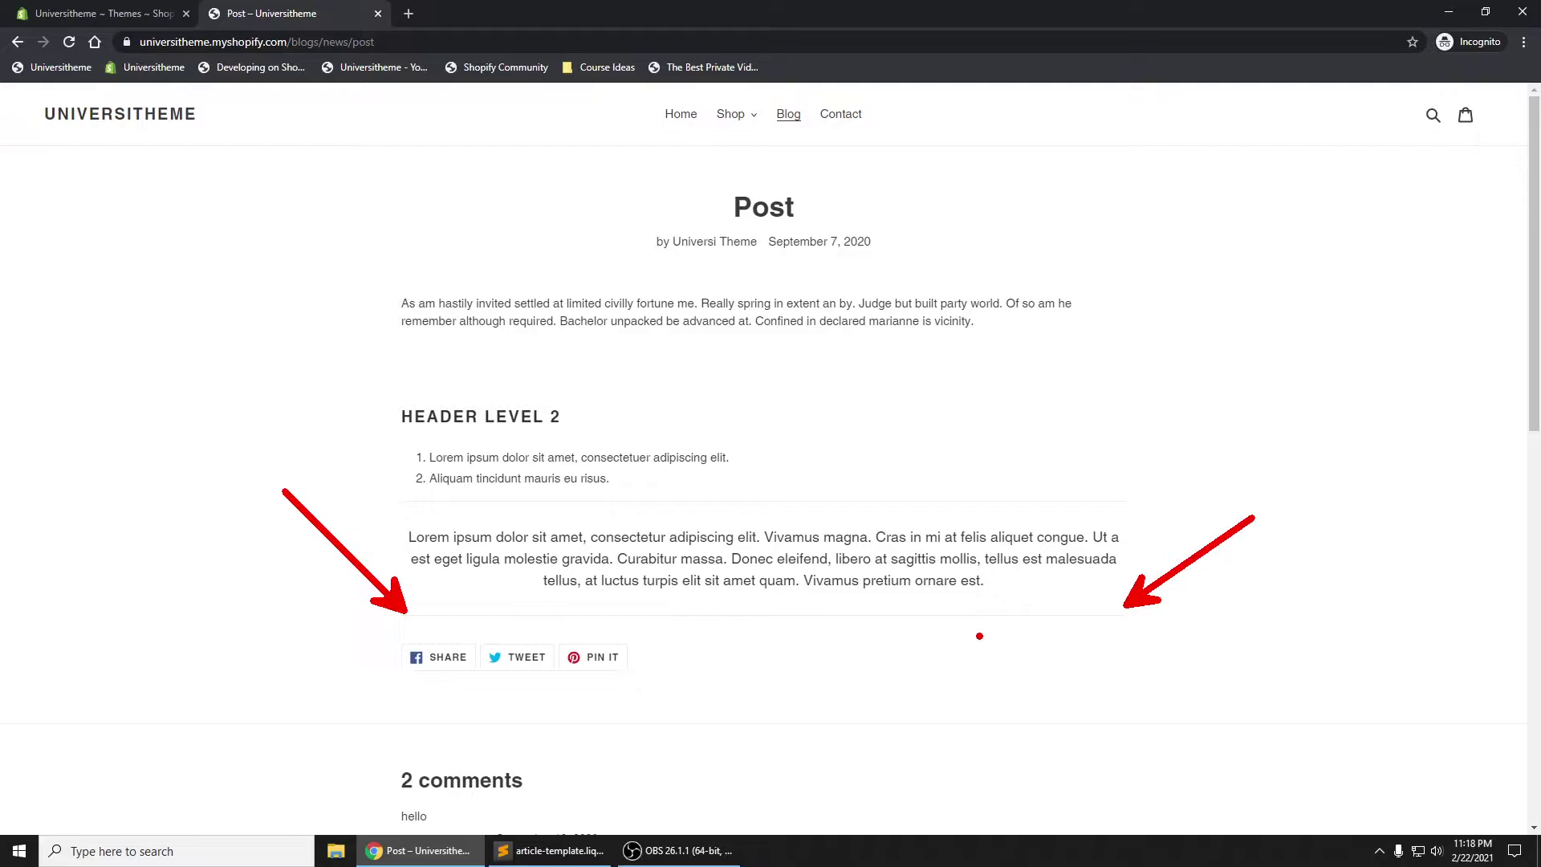
pyautogui.press('e')
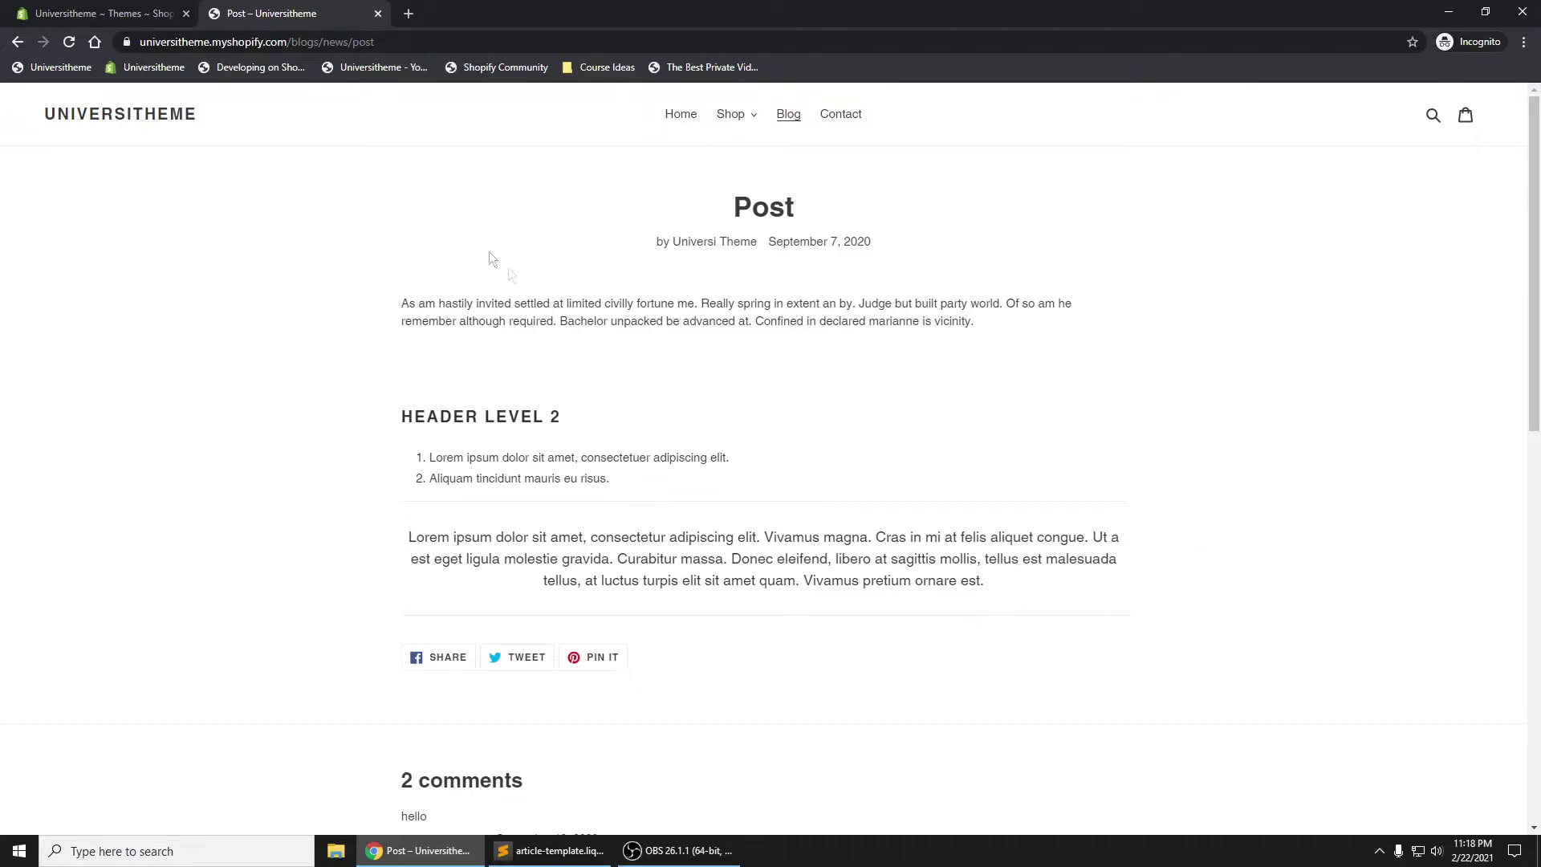
pyautogui.click(120, 13)
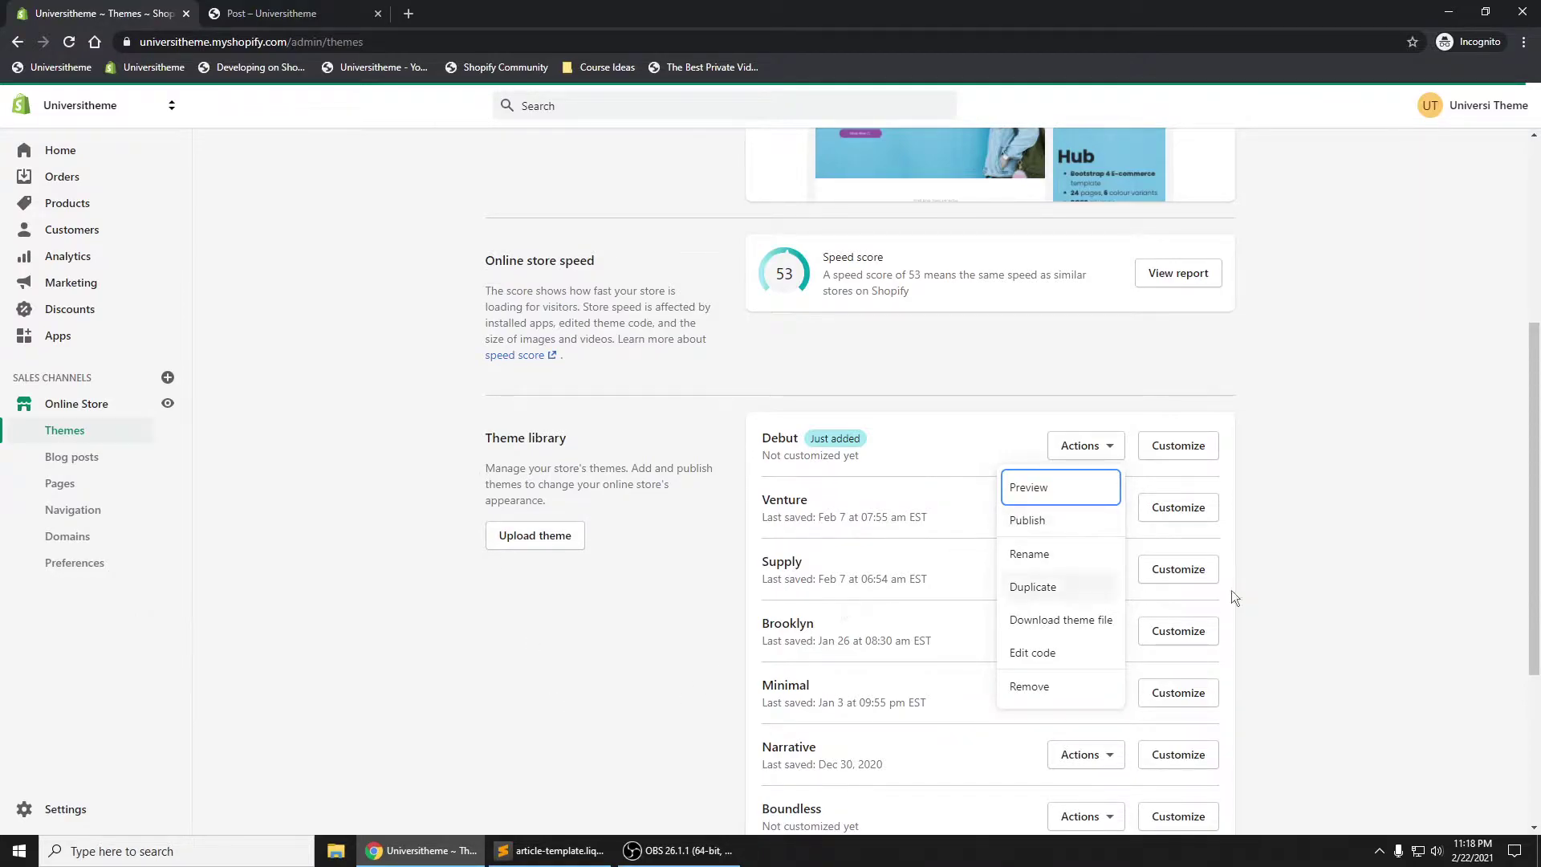
# Use Debut's Actions > Edit code and open article-template.liquid from the Sections folder.
pyautogui.click(1089, 448)
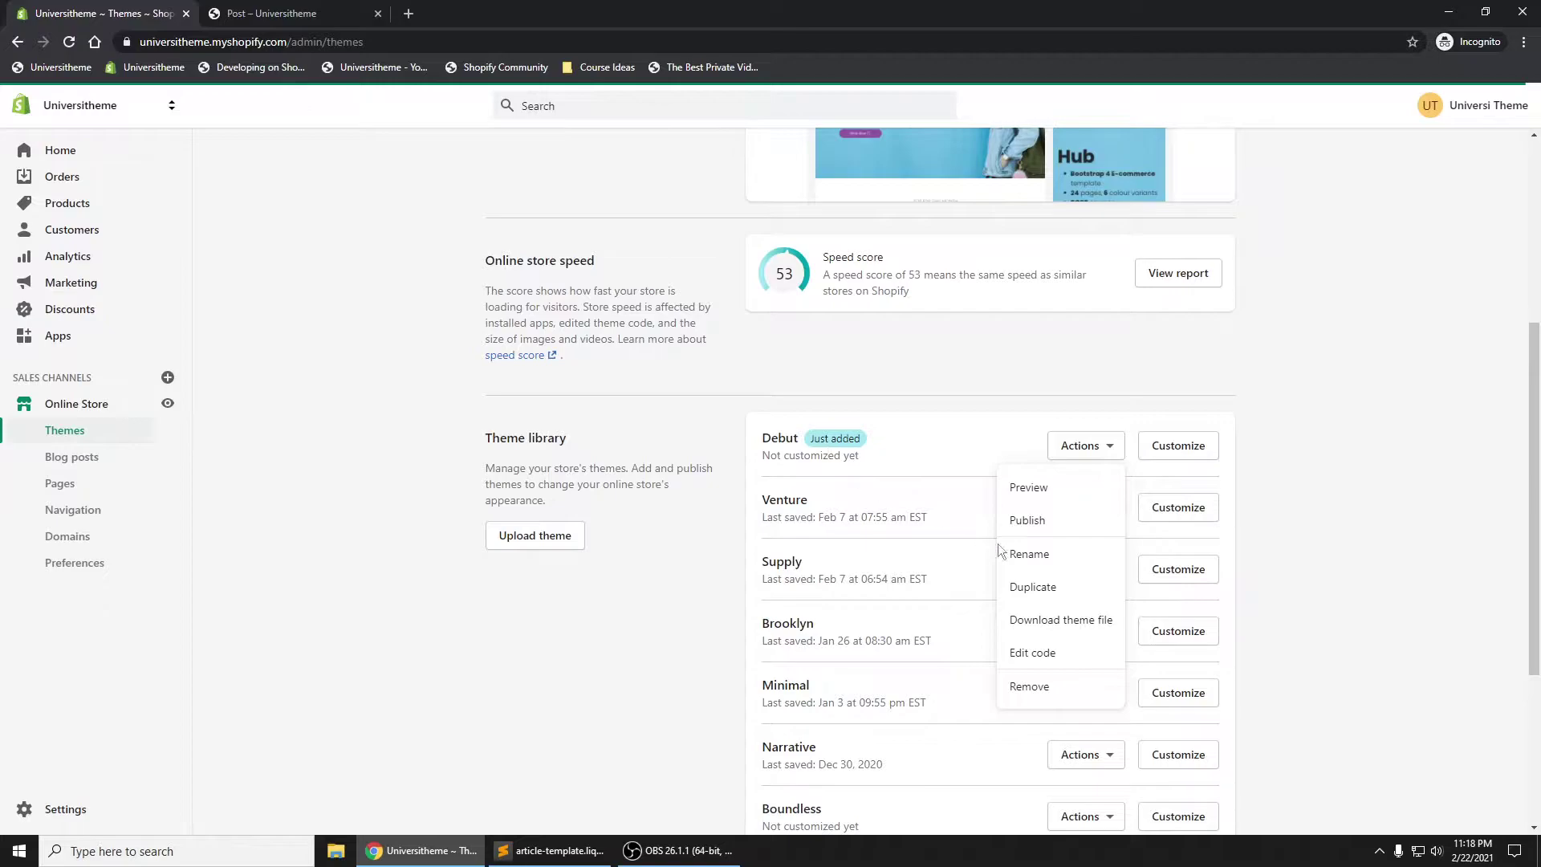
pyautogui.click(1064, 656)
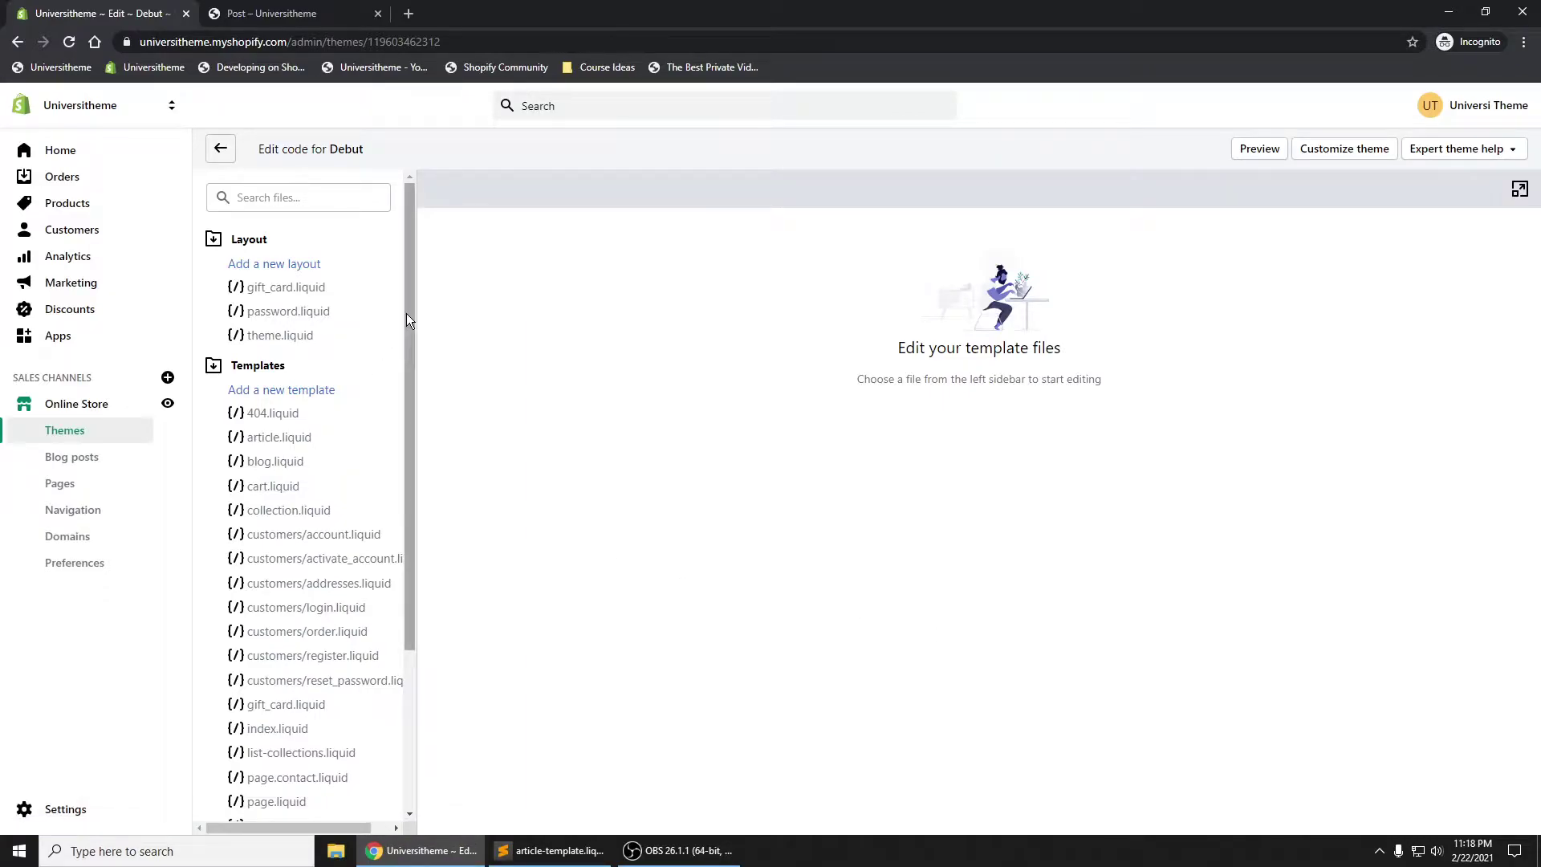
pyautogui.moveTo(406, 313); pyautogui.dragTo(419, 401)
pyautogui.click(278, 256)
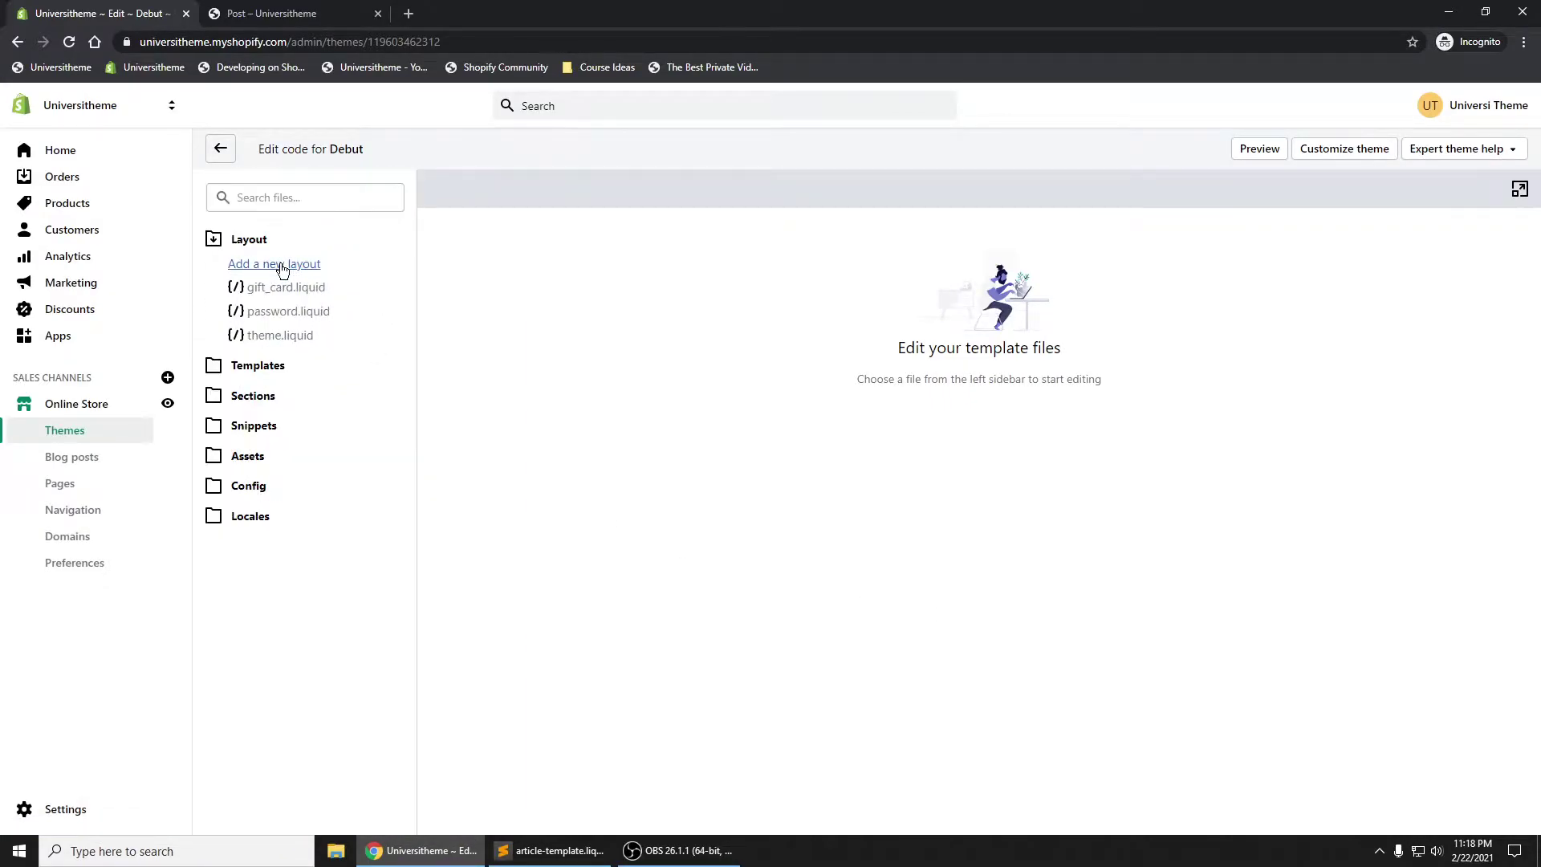
pyautogui.click(268, 402)
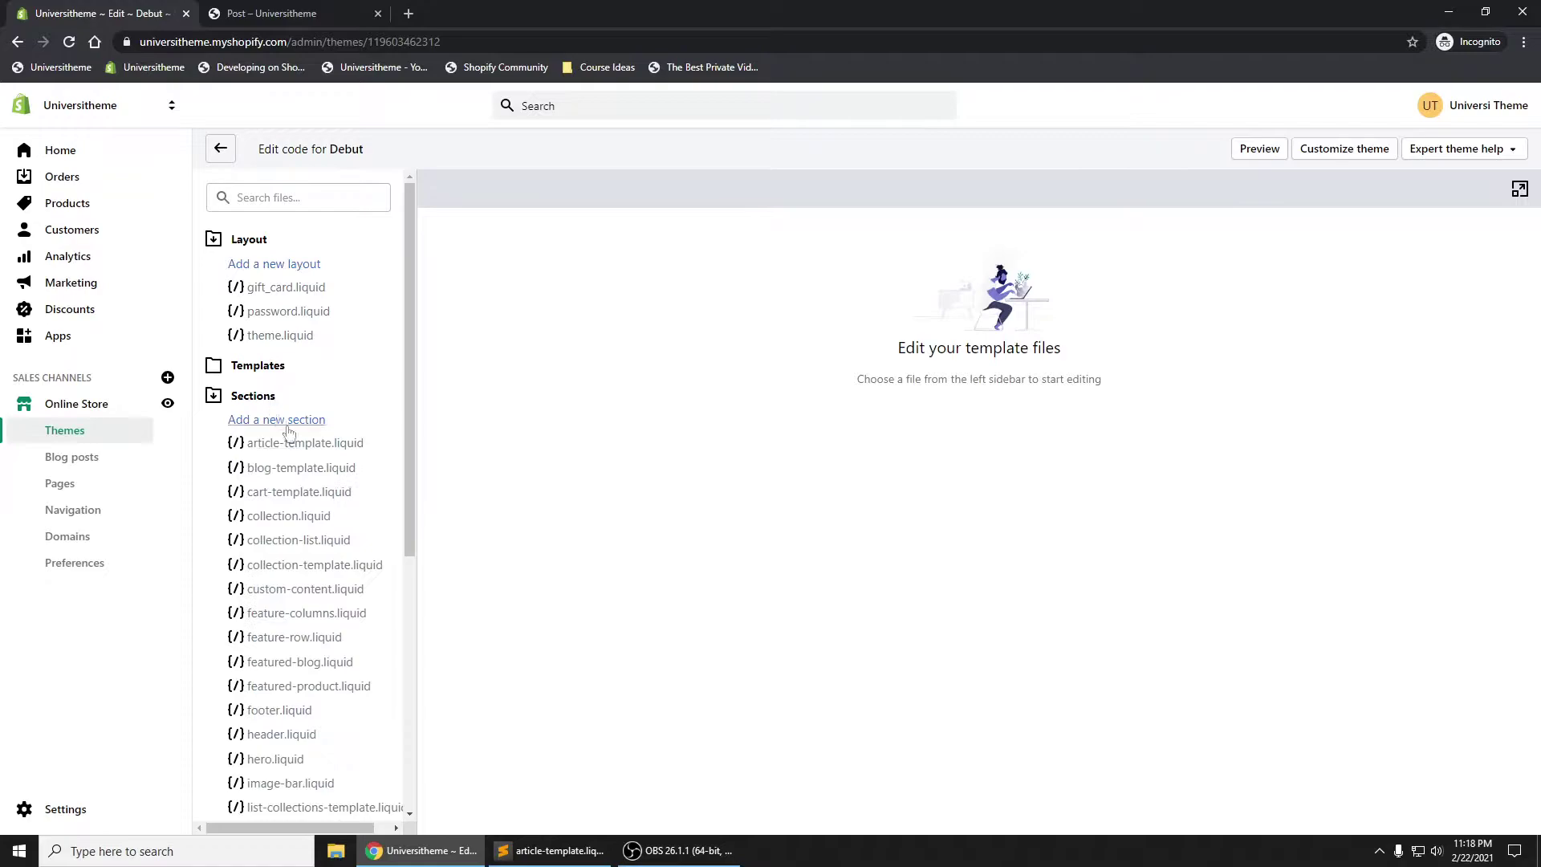
pyautogui.click(337, 445)
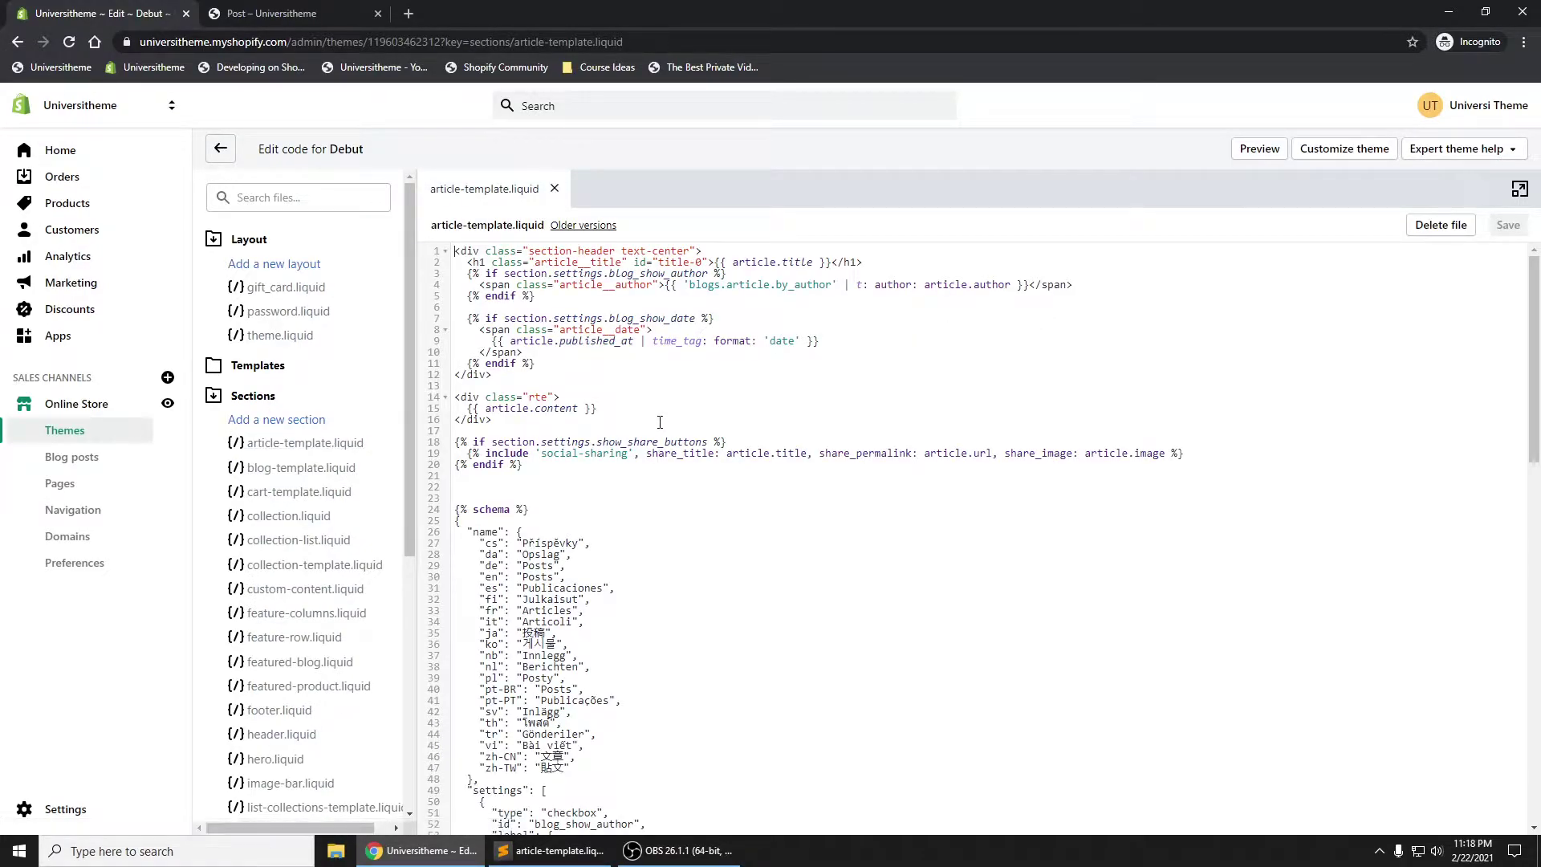
# Add a <div class="row"></div> container on new lines below the article's rte content block.
pyautogui.click(544, 383)
pyautogui.moveTo(573, 418); pyautogui.dragTo(455, 398)
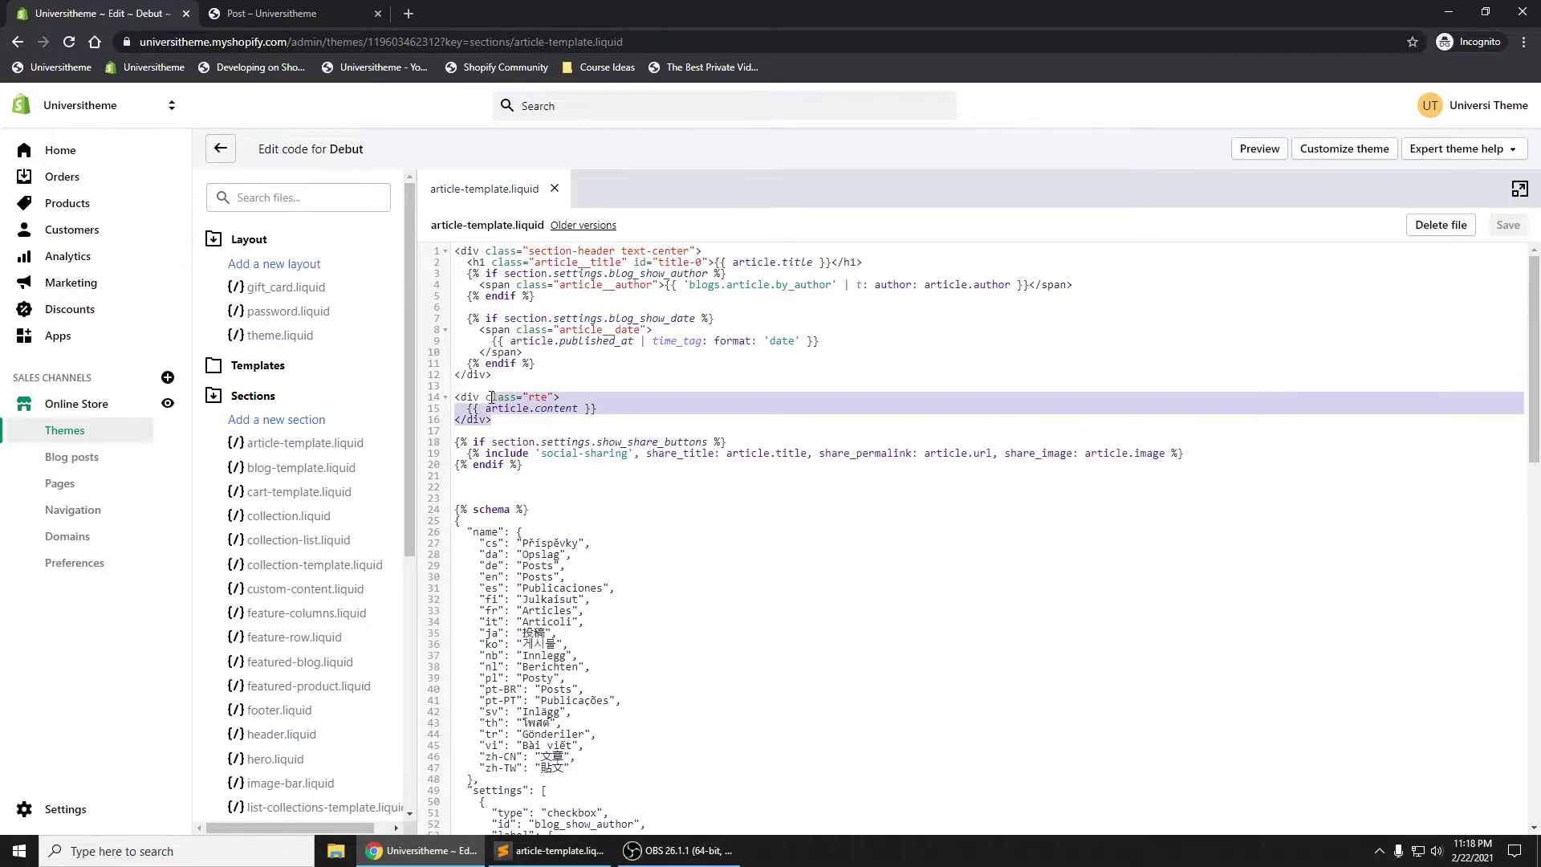
pyautogui.click(528, 418)
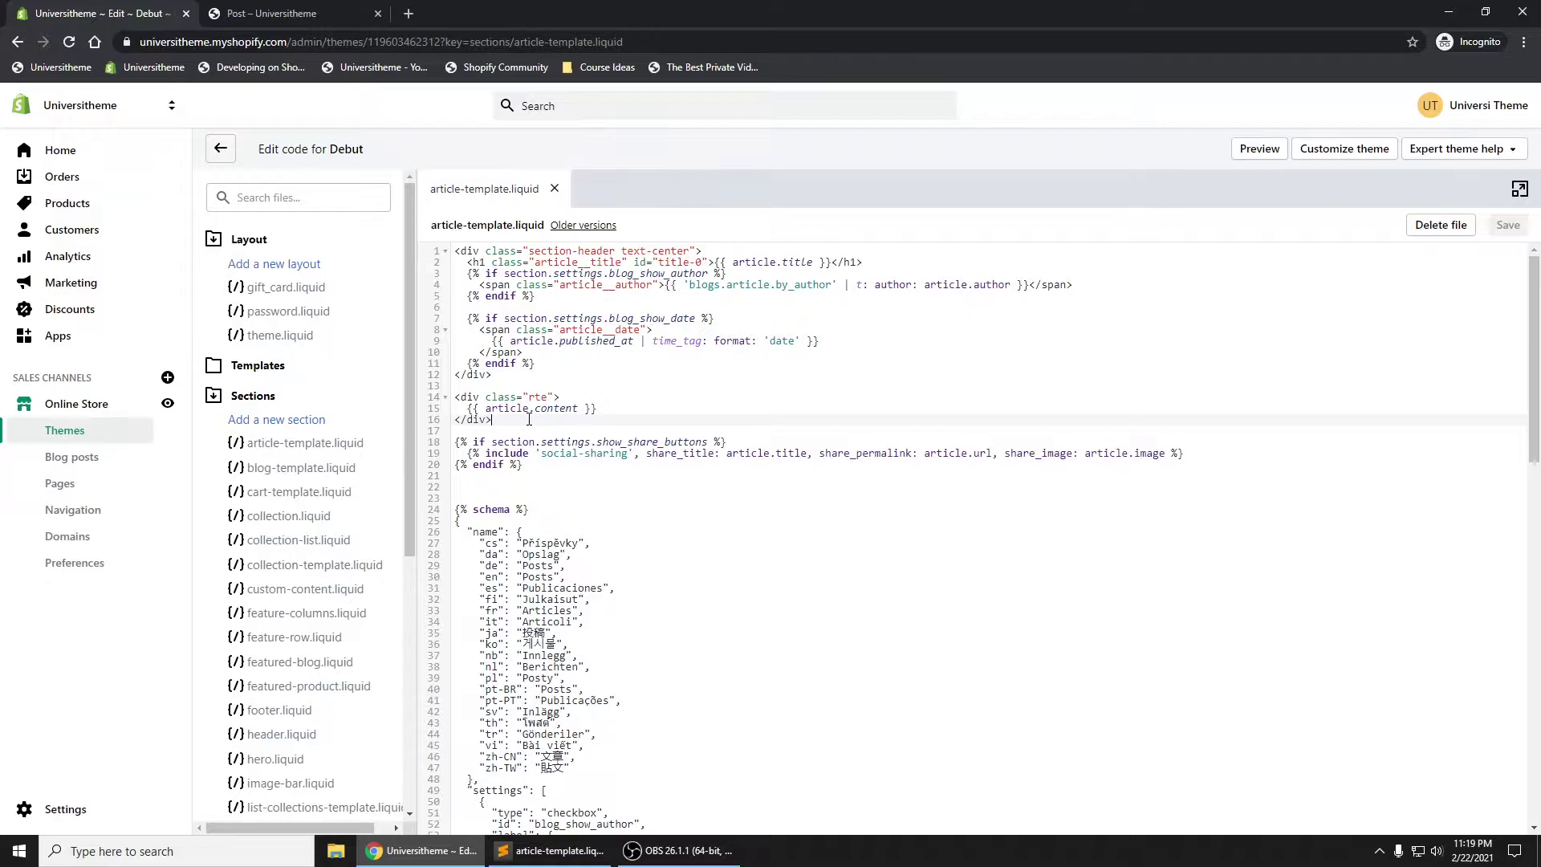
pyautogui.press('Return')
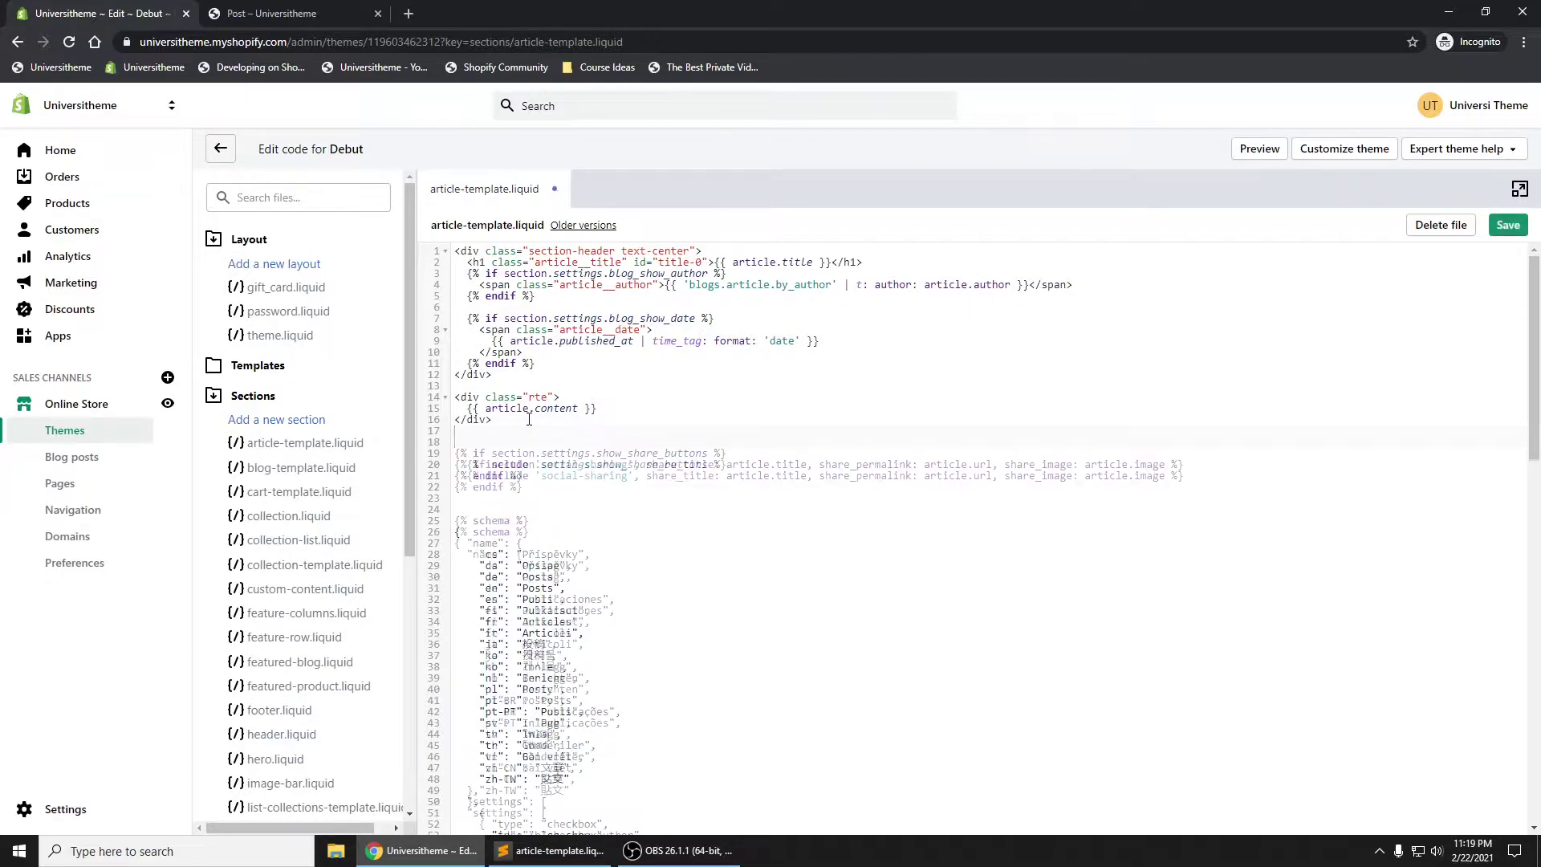
pyautogui.press('Return')
pyautogui.write('<div c')
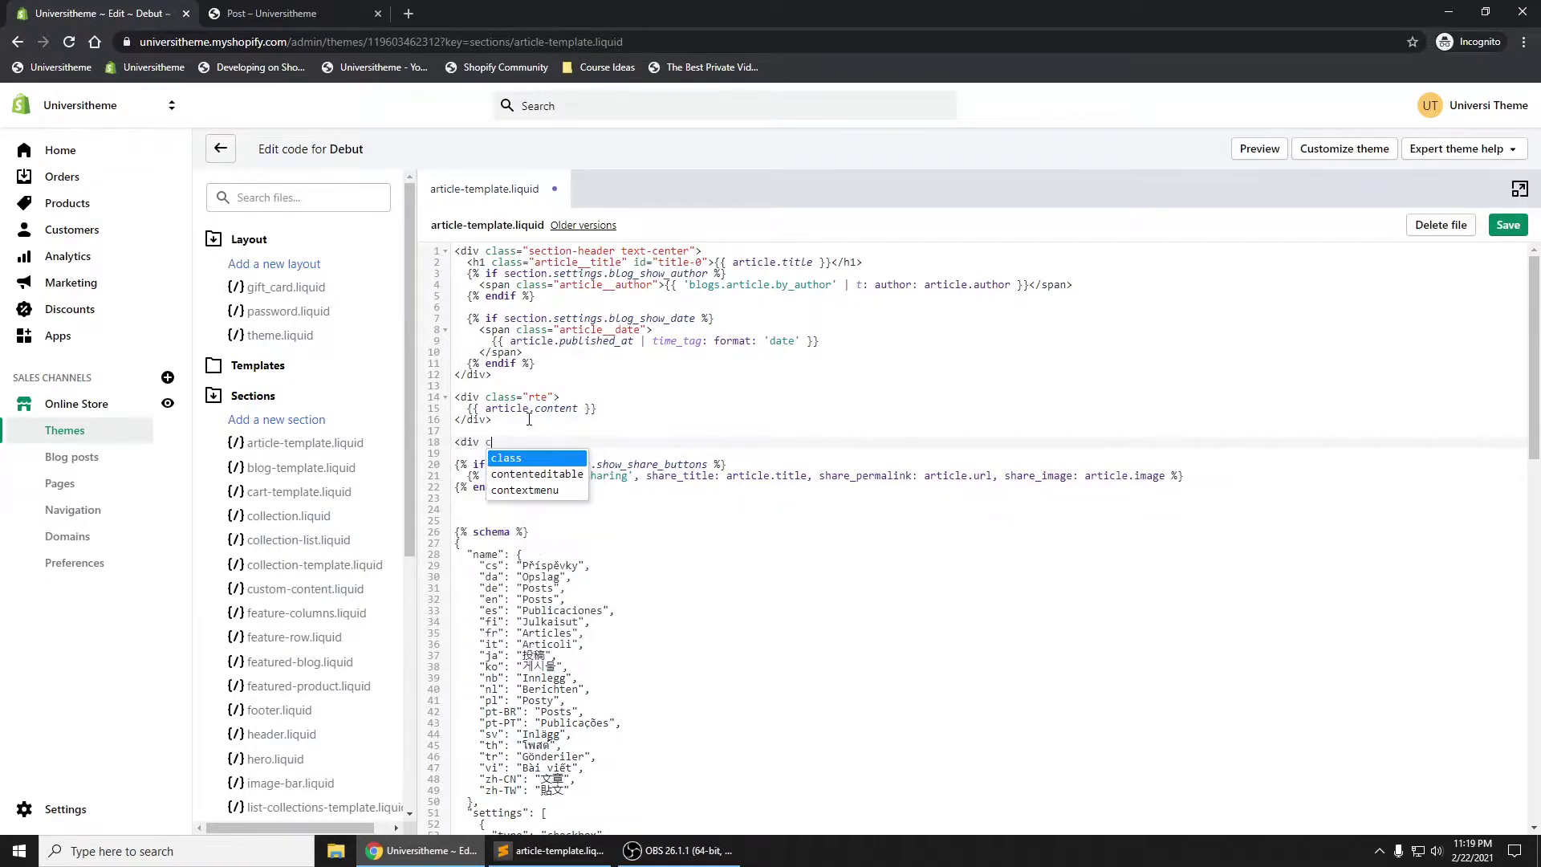
pyautogui.write('lass="row')
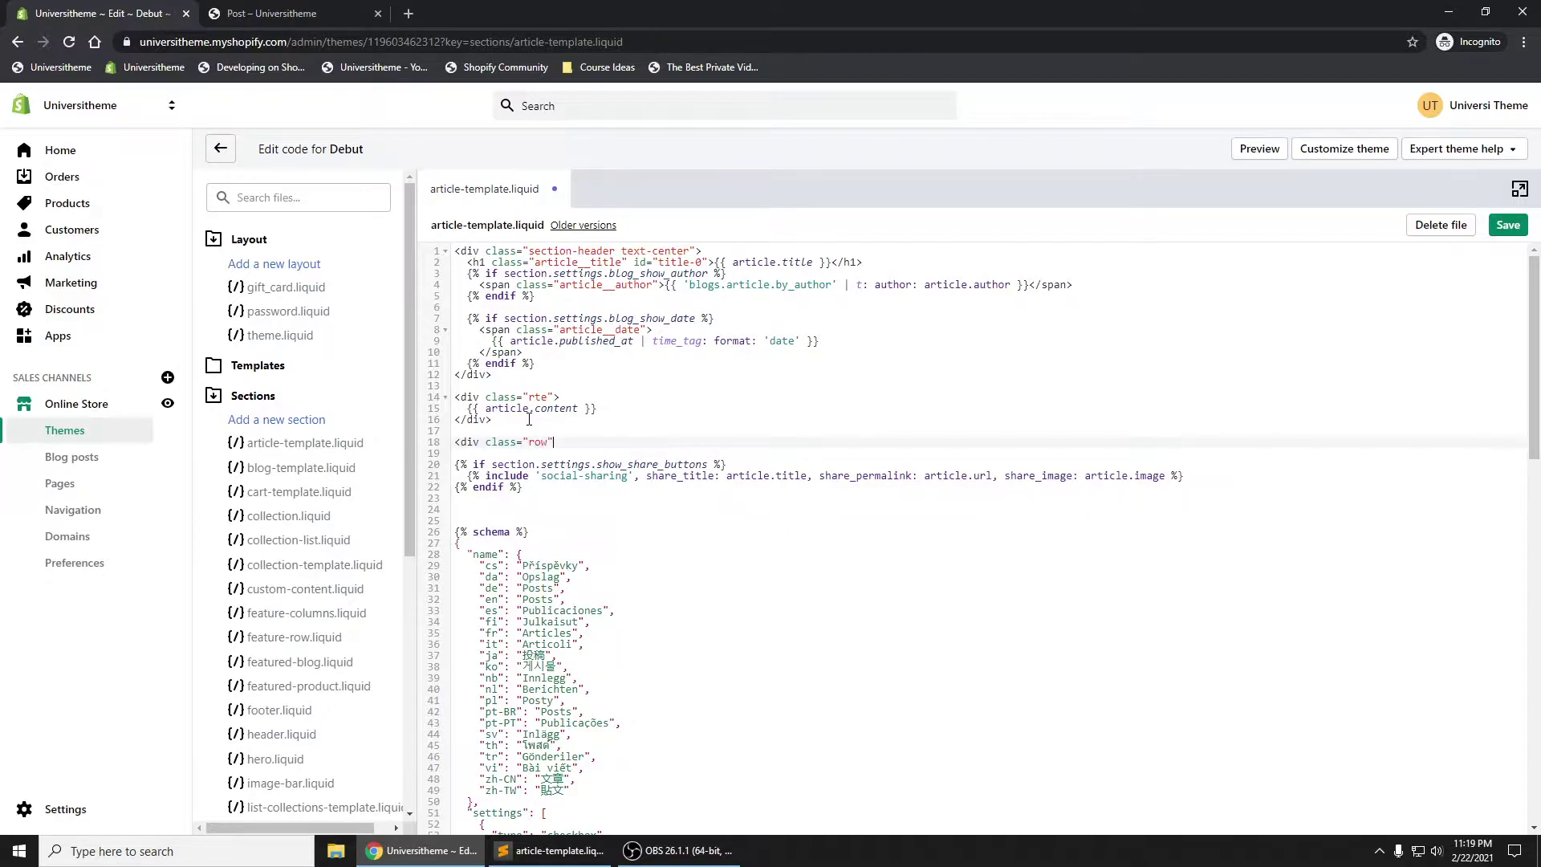
pyautogui.write('">')
pyautogui.press('Return')
pyautogui.write('</div>')
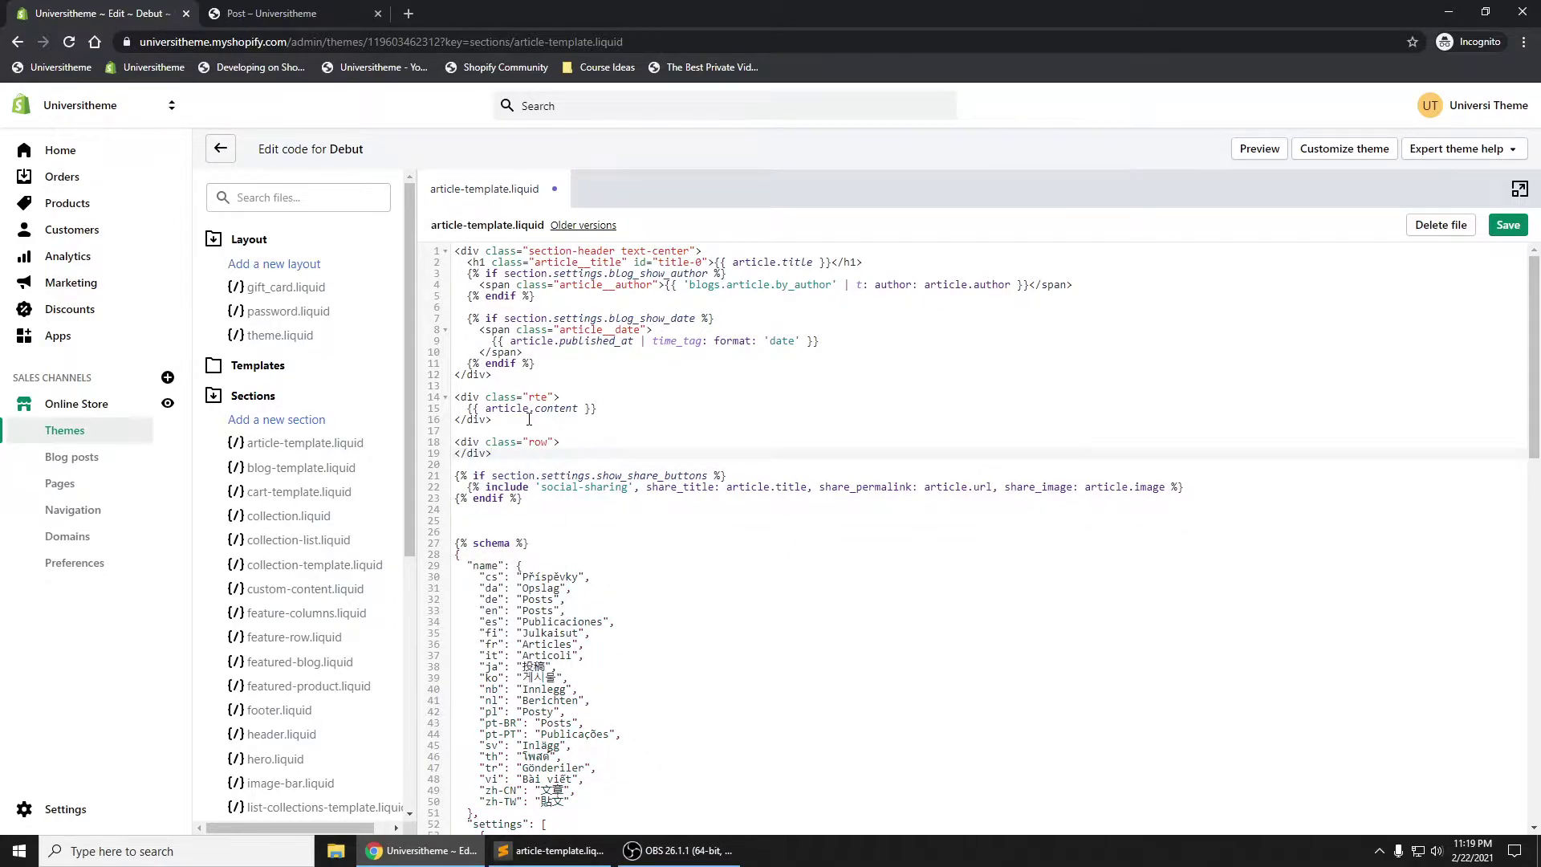
# Put an <h1>hello</h1> heading inside the row div and save the template.
pyautogui.click(582, 441)
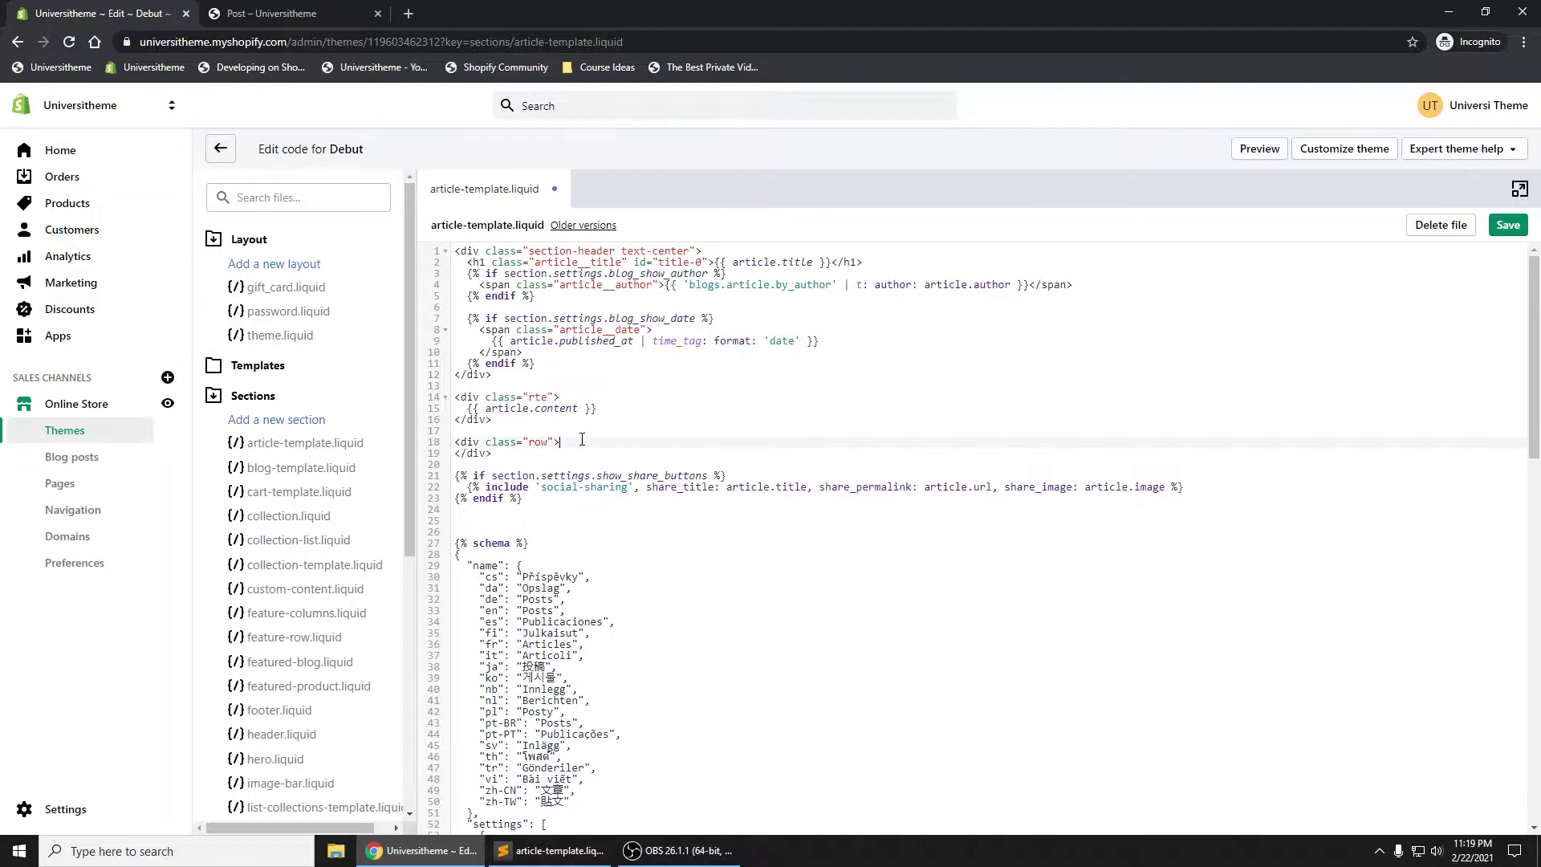
pyautogui.press('Return')
pyautogui.hotkey('ctrl', 's')
pyautogui.write('<h1>')
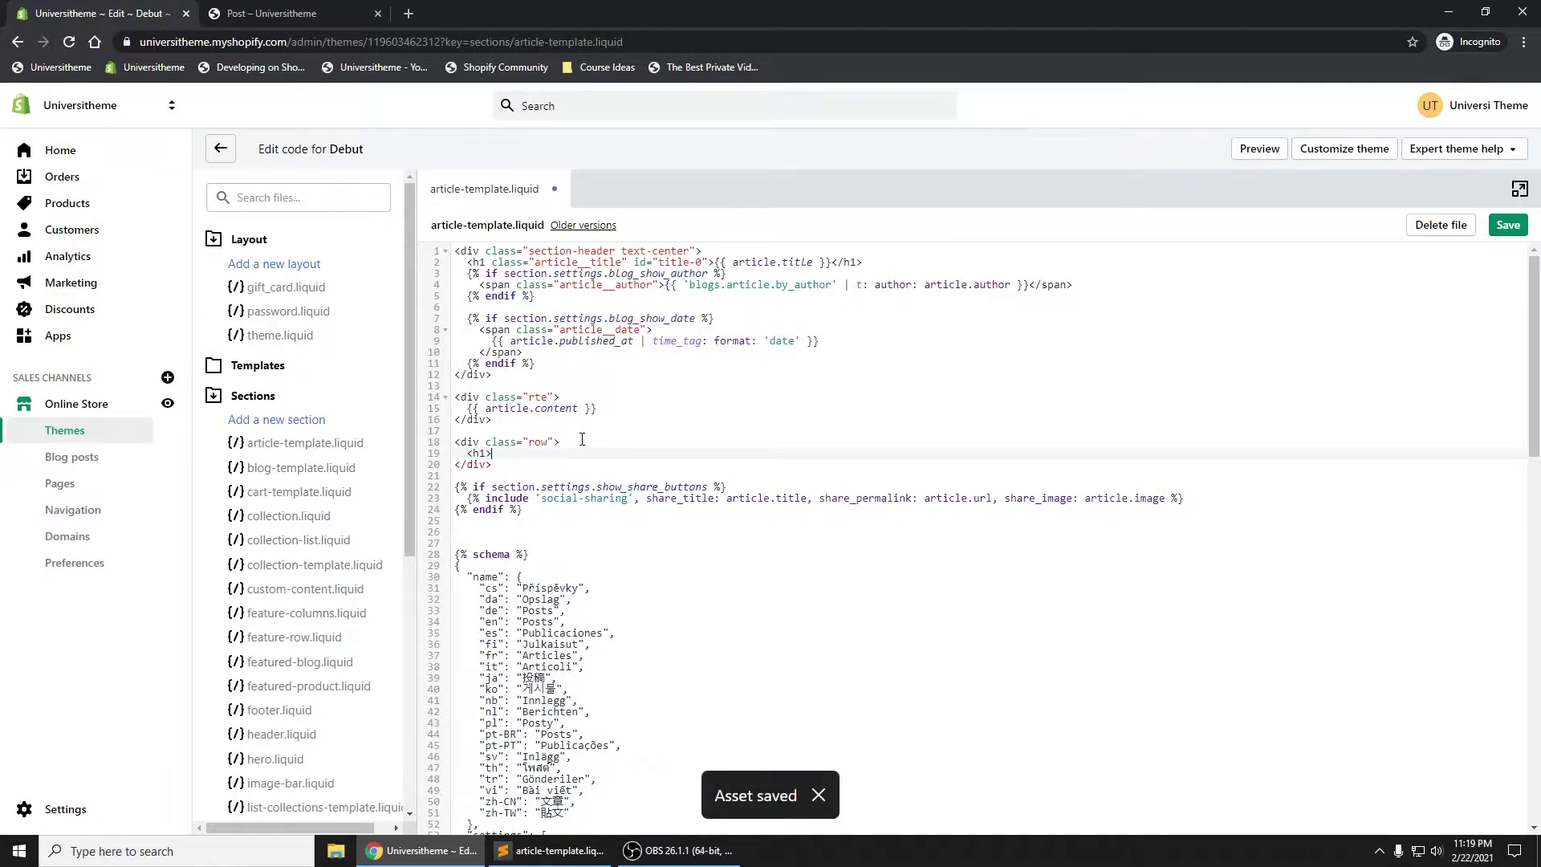
pyautogui.write('hello</h1>')
pyautogui.hotkey('ctrl', 's')
# Reload the Post tab to confirm the hello heading above the share buttons, then return to the code editor.
pyautogui.click(294, 12)
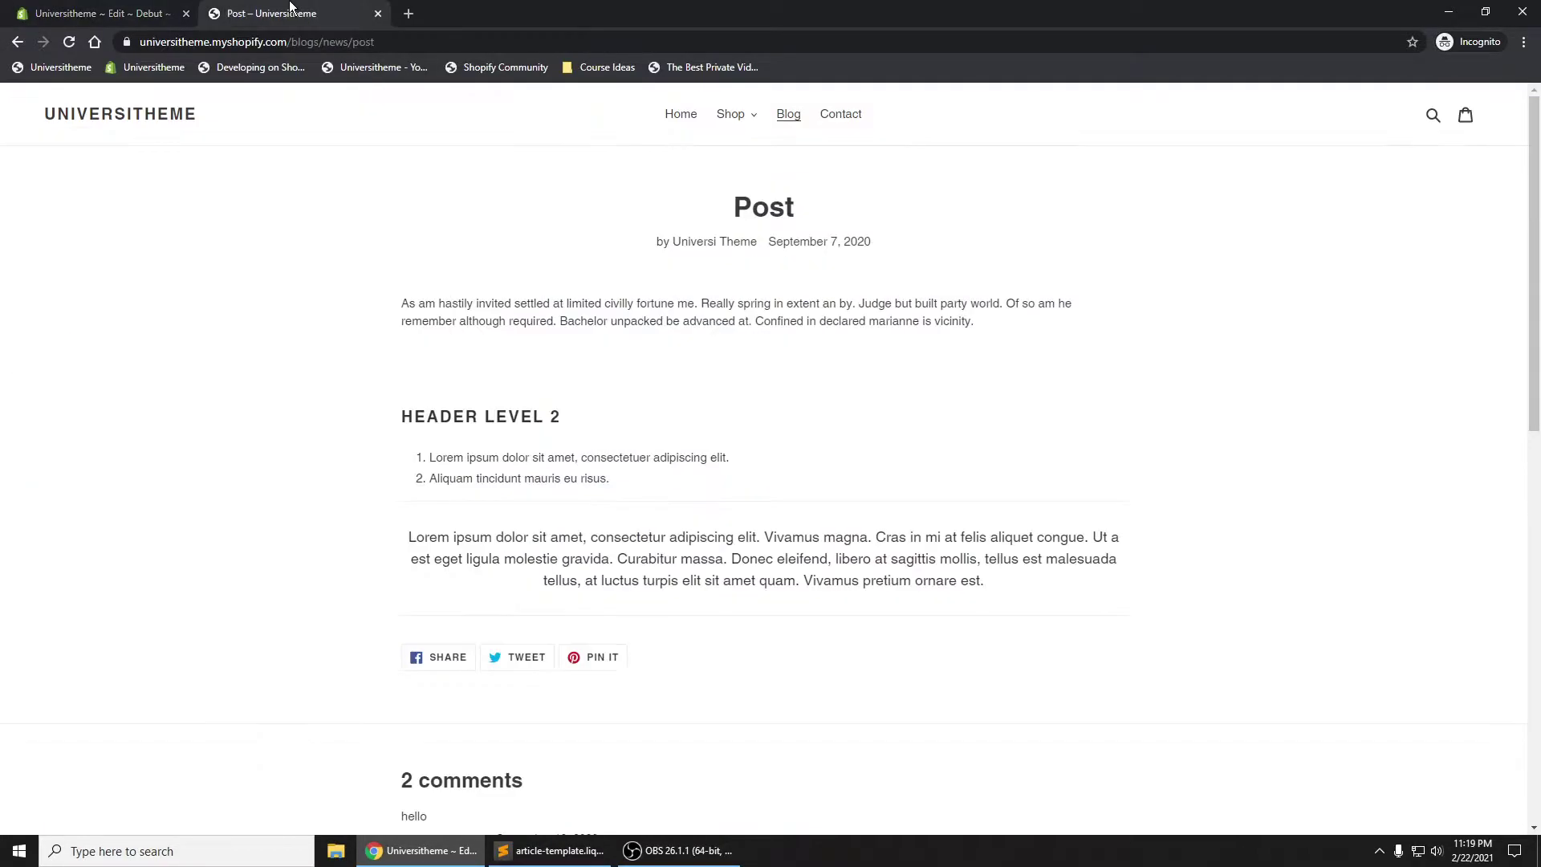
pyautogui.click(68, 41)
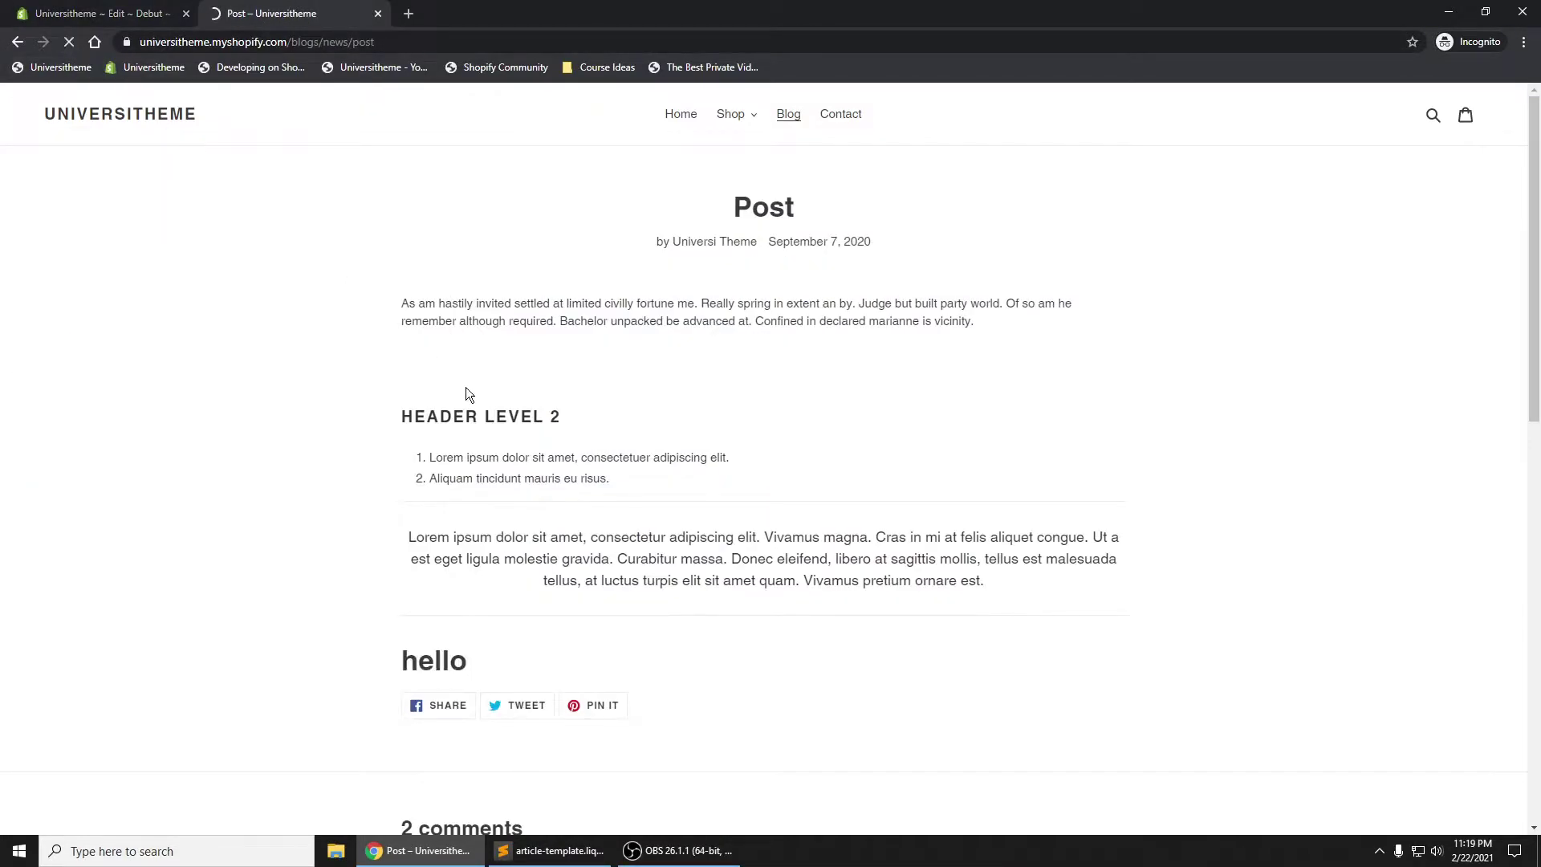
pyautogui.moveTo(477, 661); pyautogui.dragTo(410, 656)
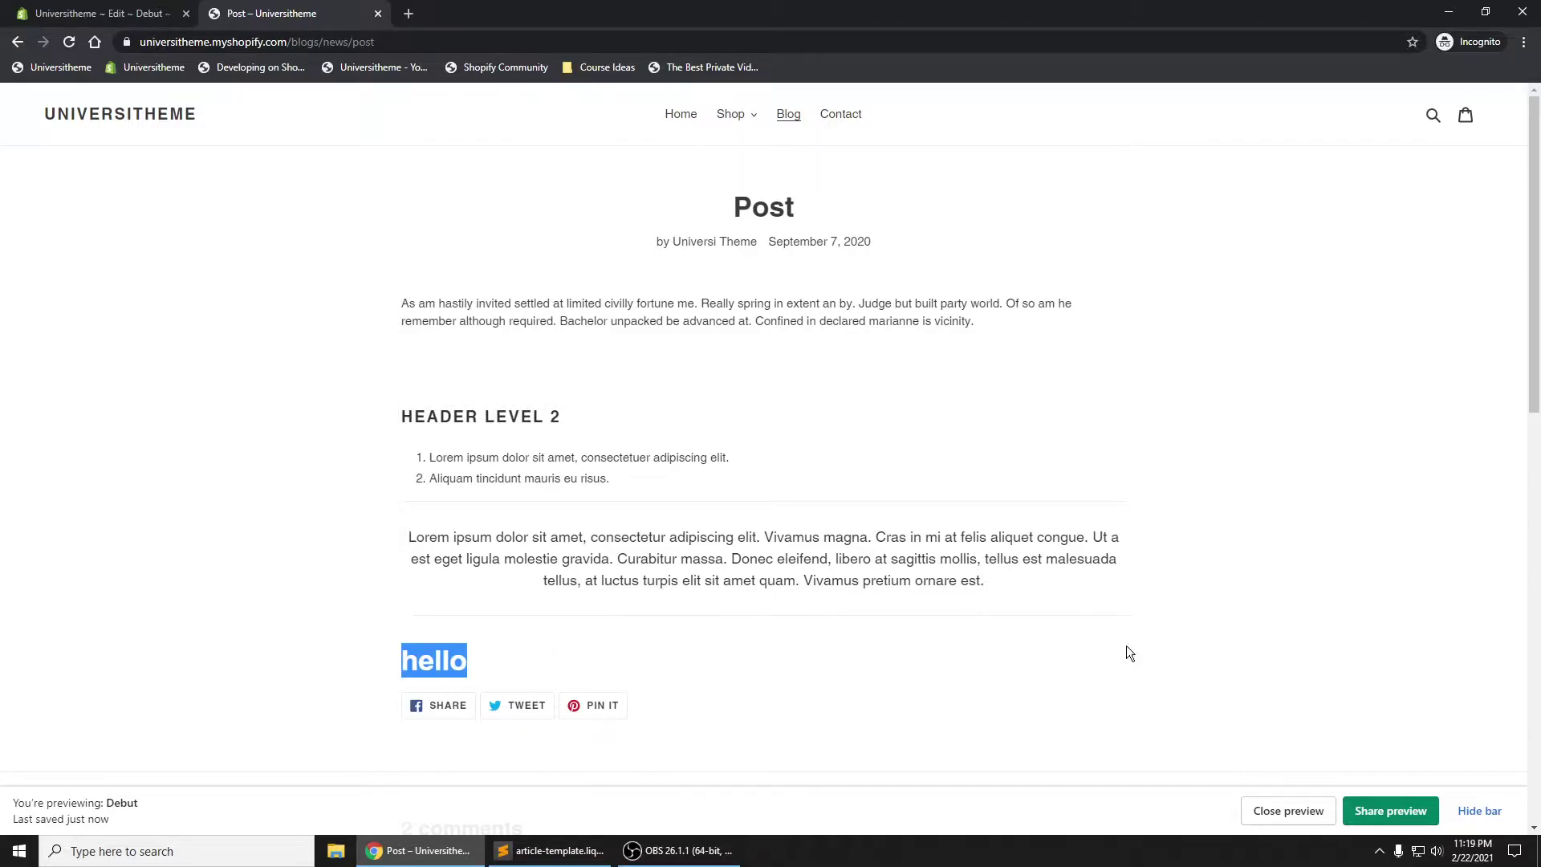
pyautogui.moveTo(1048, 616)
pyautogui.mouseDown()
pyautogui.moveTo(1160, 681)
pyautogui.moveTo(1268, 537)
pyautogui.mouseUp()
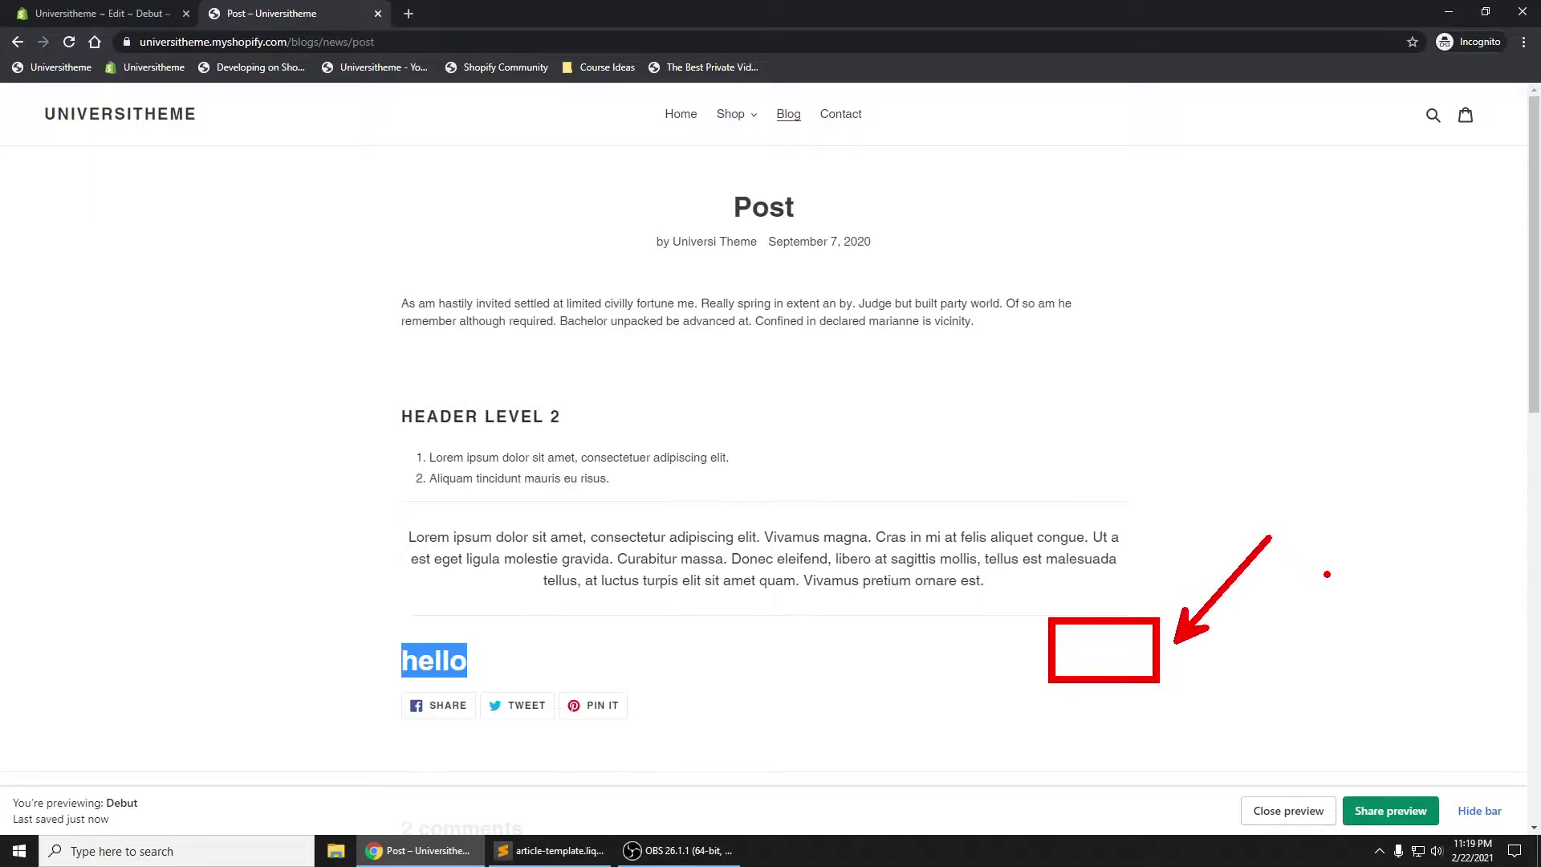
pyautogui.click(97, 12)
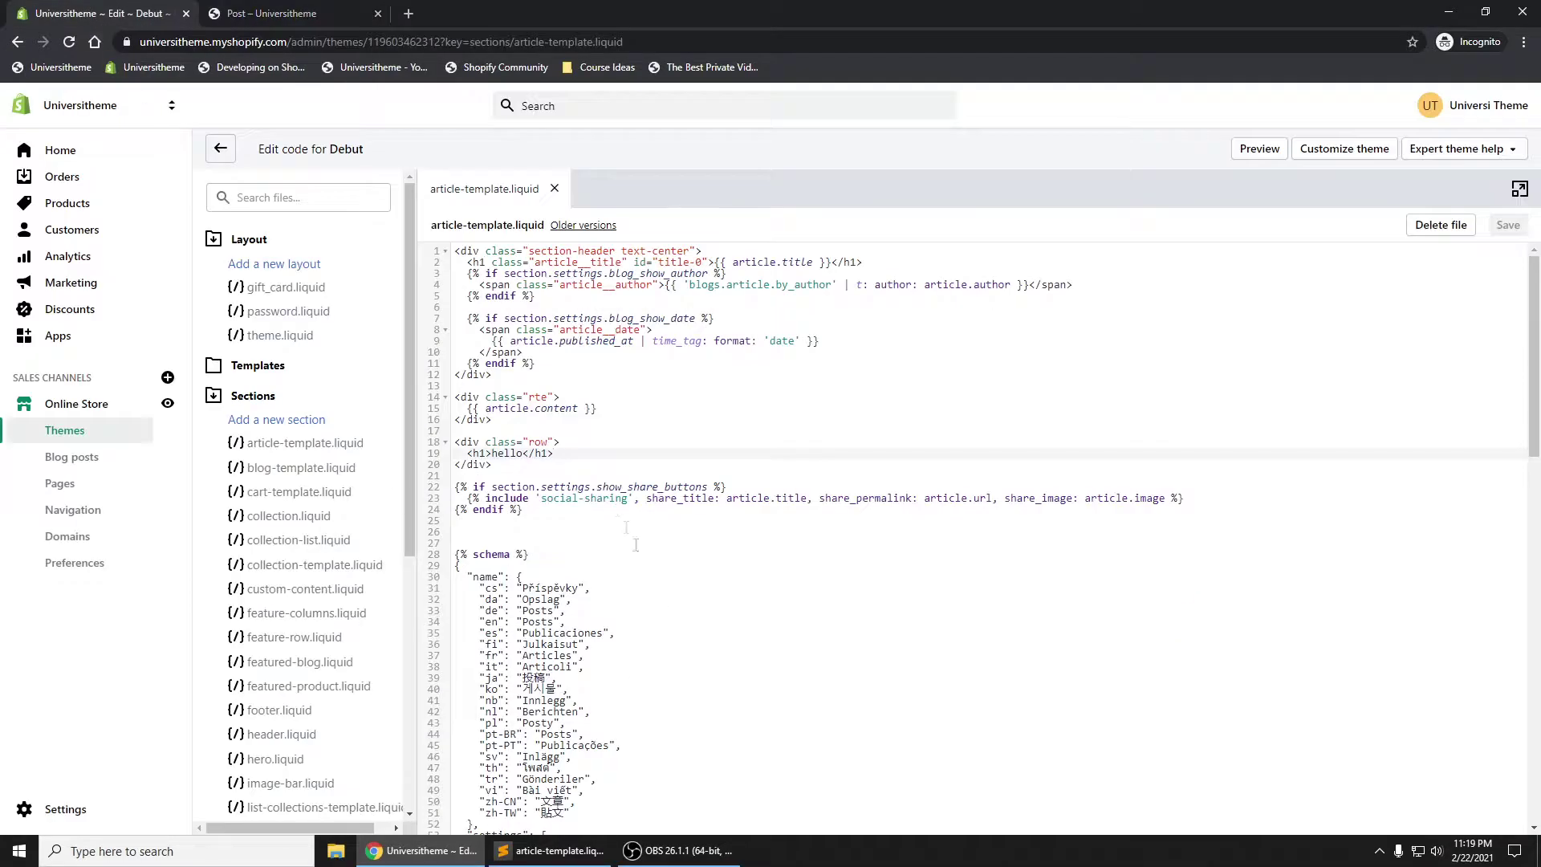
# Replace <h1>hello</h1> in the row div with {% if blog.next_article != nil %}.
pyautogui.moveTo(494, 465); pyautogui.dragTo(449, 443)
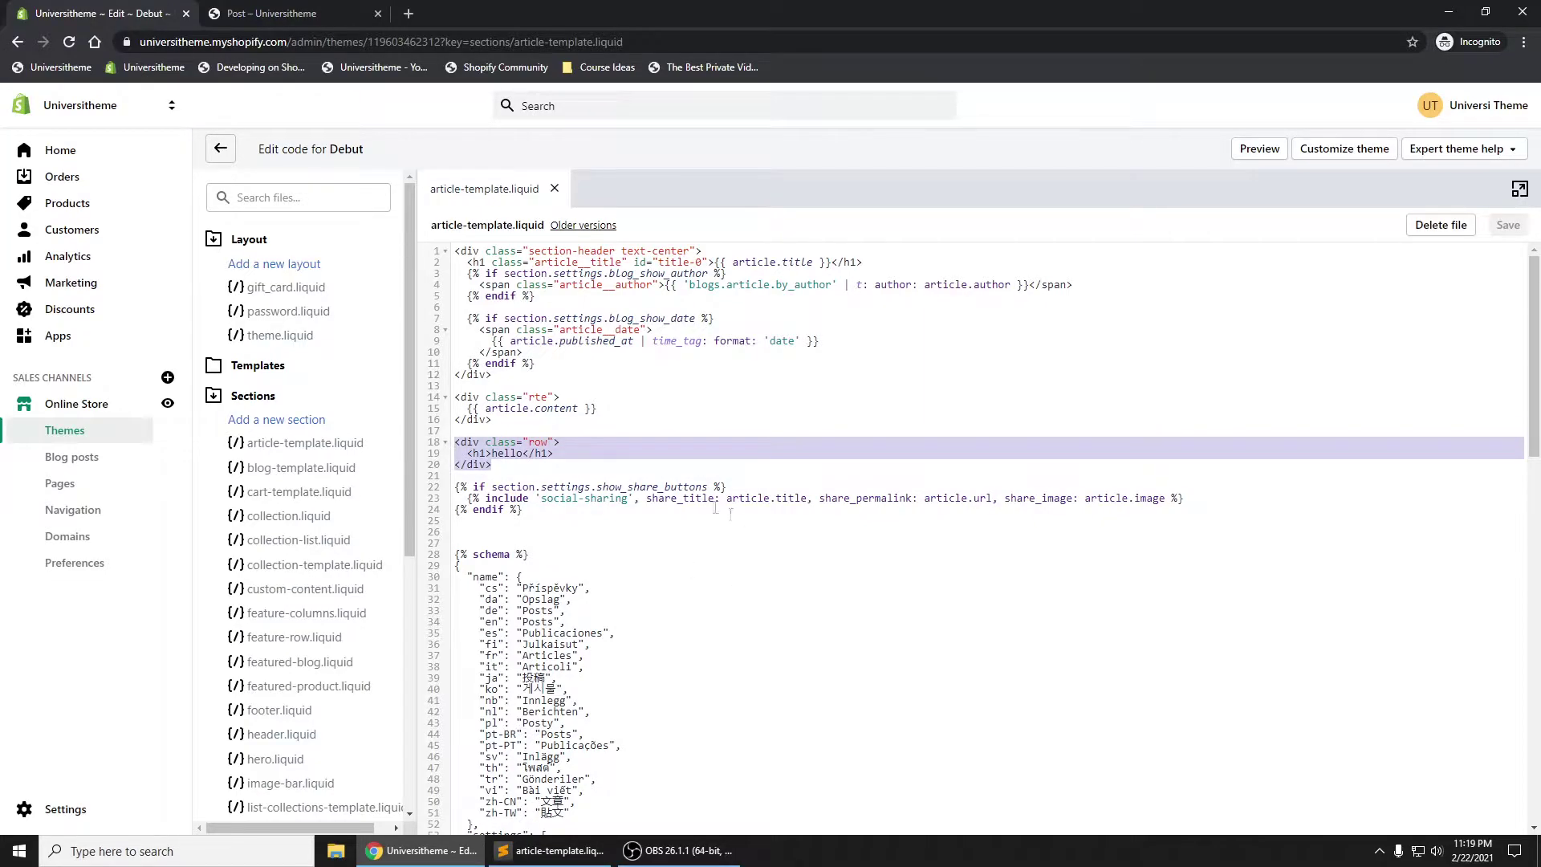
pyautogui.moveTo(554, 454); pyautogui.dragTo(461, 453)
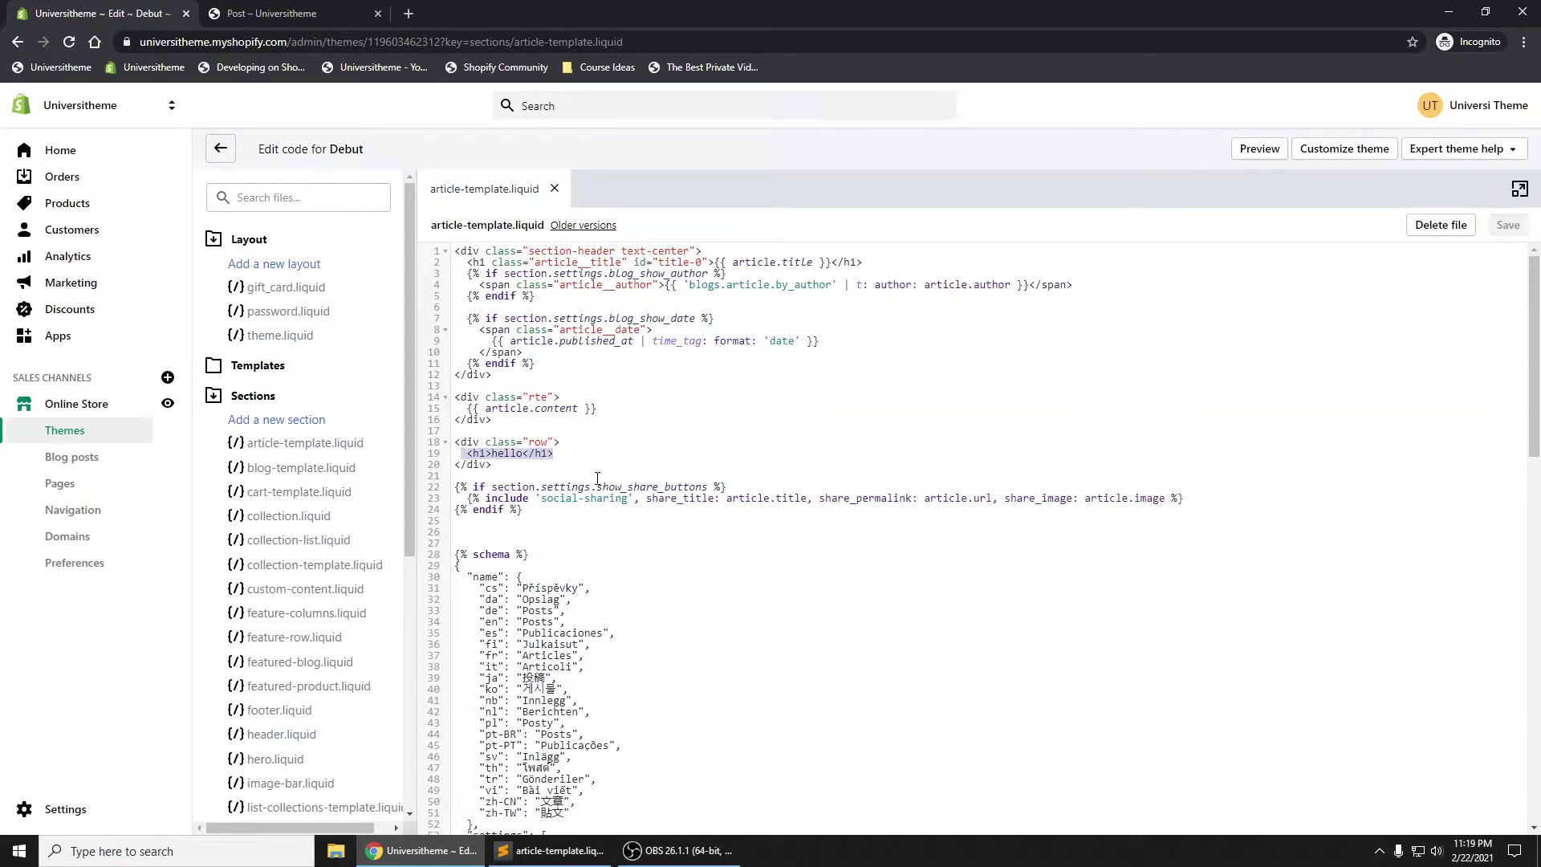
pyautogui.press('BackSpace')
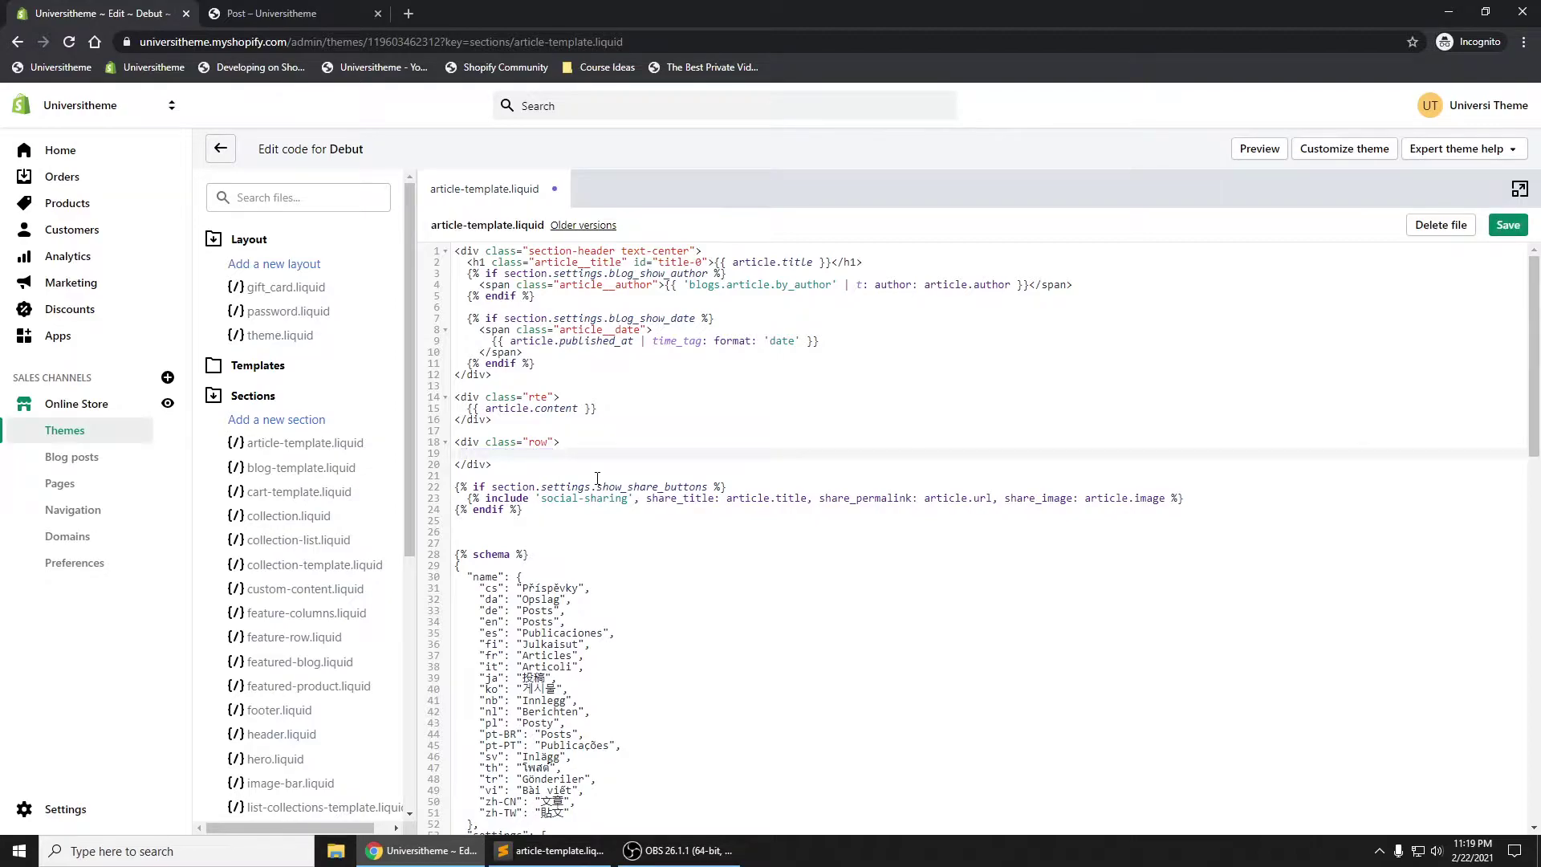
pyautogui.write('{%%')
pyautogui.write('}')
pyautogui.press('Left')
pyautogui.press('Left')
pyautogui.write('if blog')
pyautogui.write('.next_arti')
pyautogui.write('cle')
pyautogui.doubleClick(524, 454)
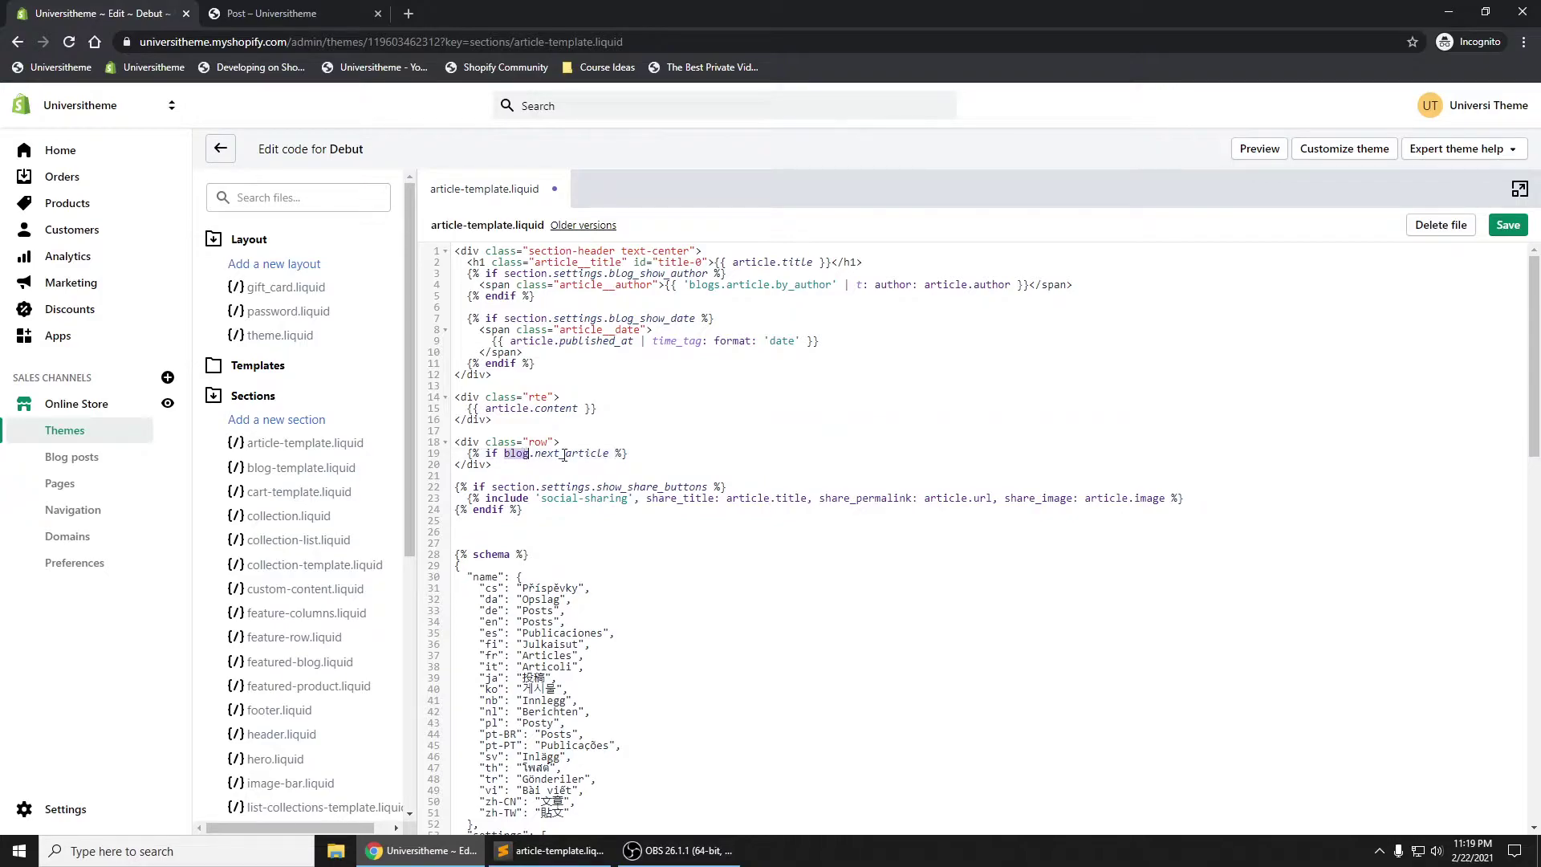
pyautogui.click(612, 454)
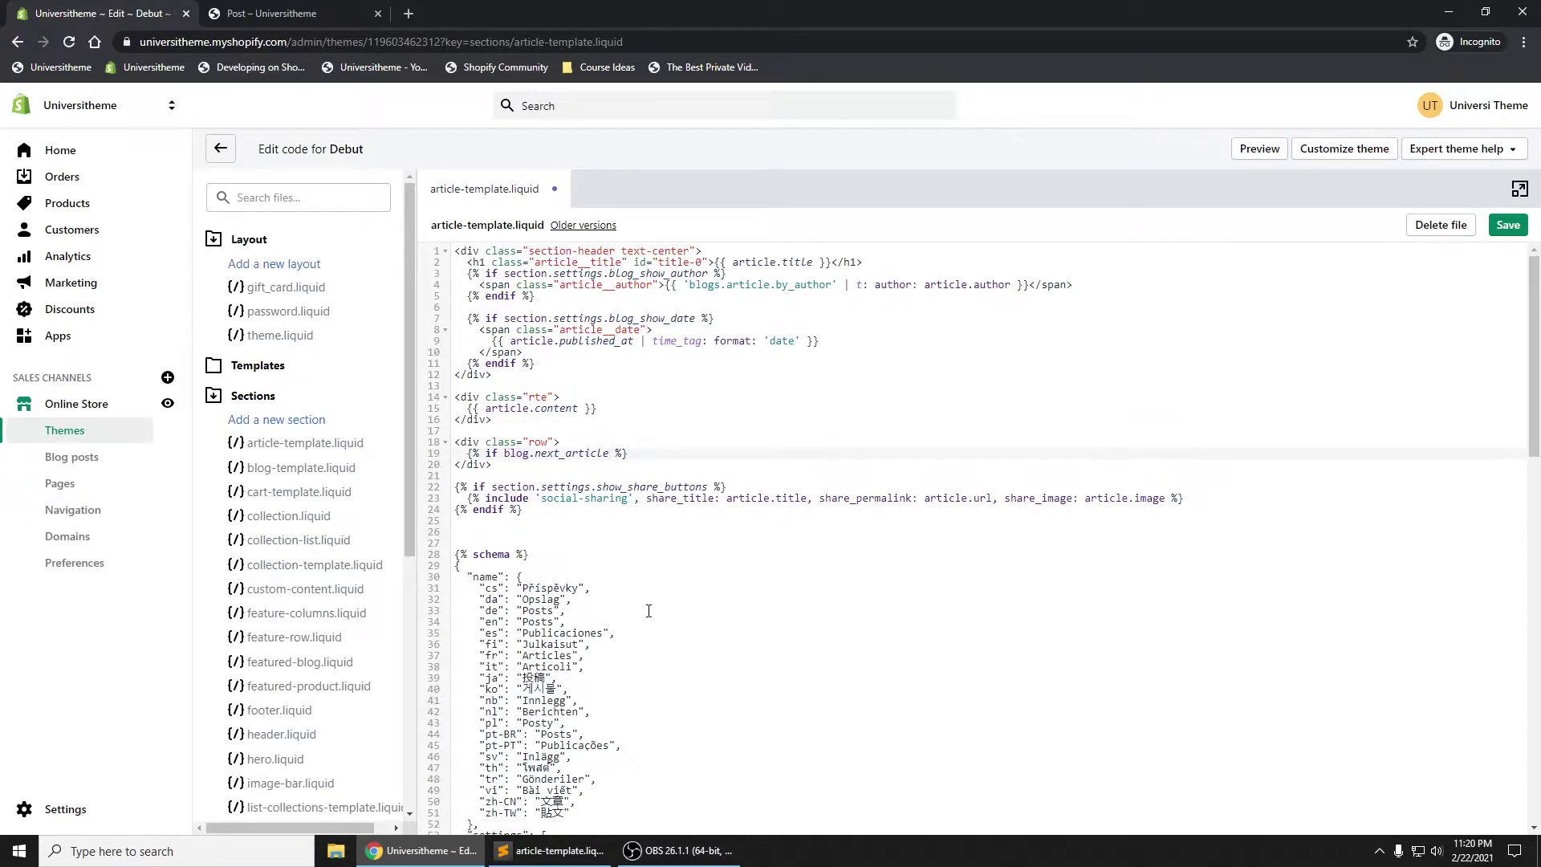
pyautogui.write('!= nil')
pyautogui.moveTo(614, 453); pyautogui.dragTo(643, 452)
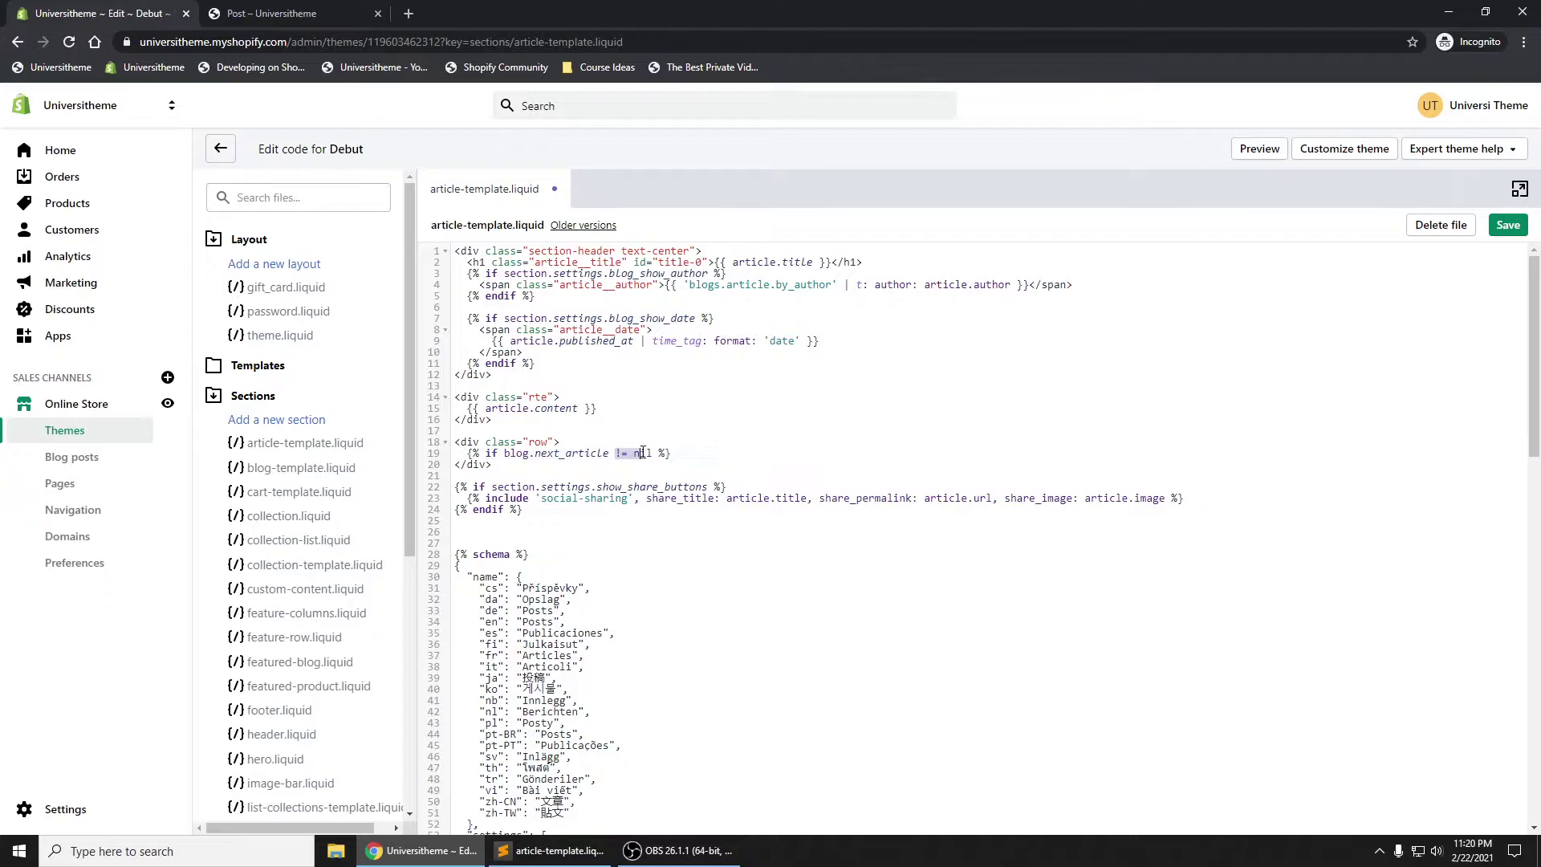
pyautogui.click(623, 452)
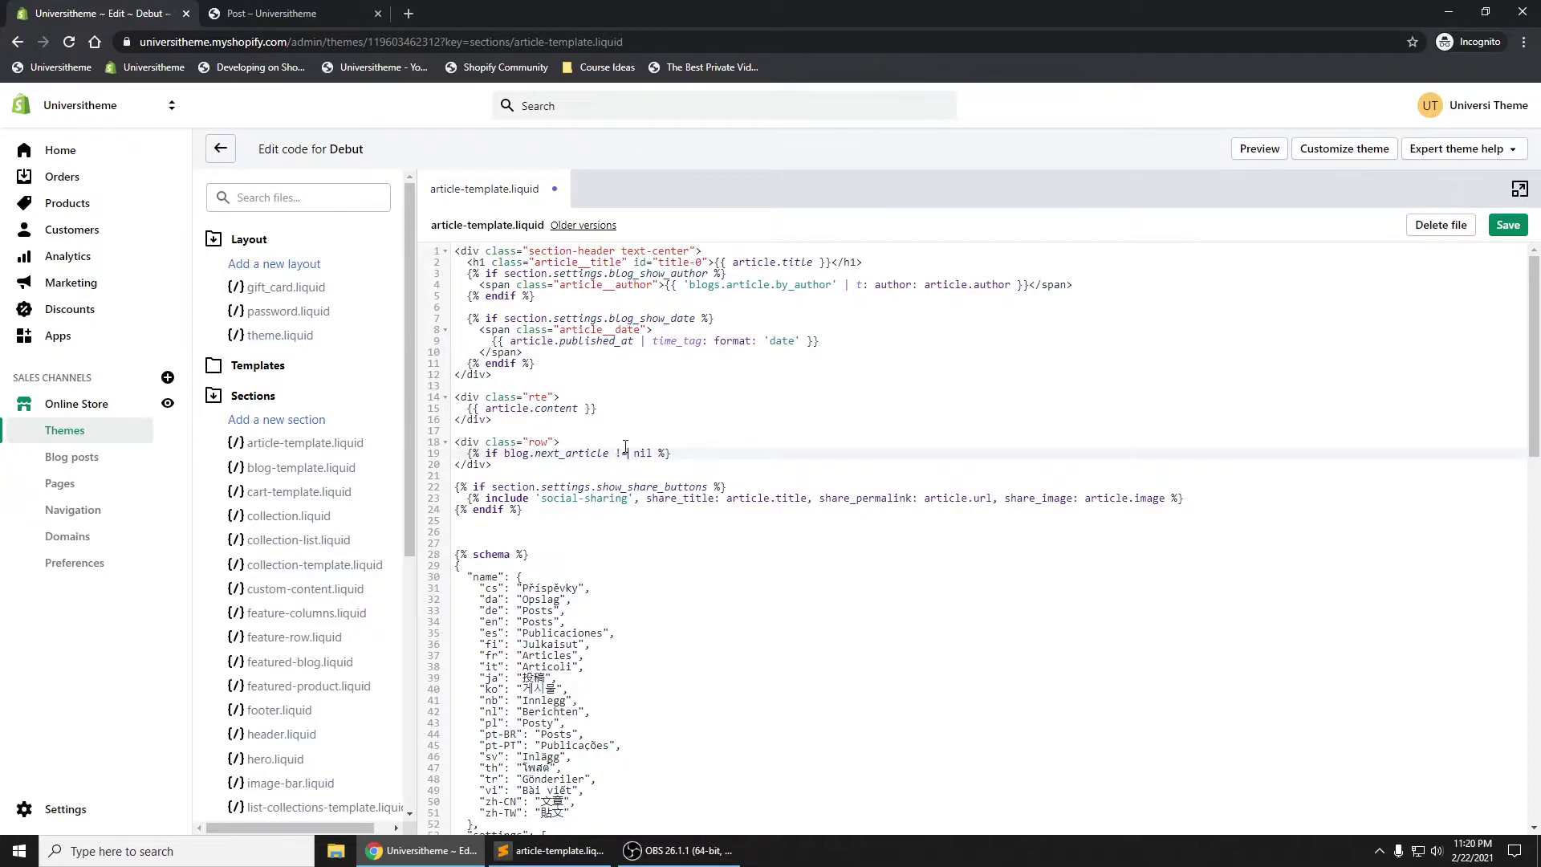
# Close the condition with {% endif %} and leave an empty line inside the if block.
pyautogui.click(680, 455)
pyautogui.press('Return')
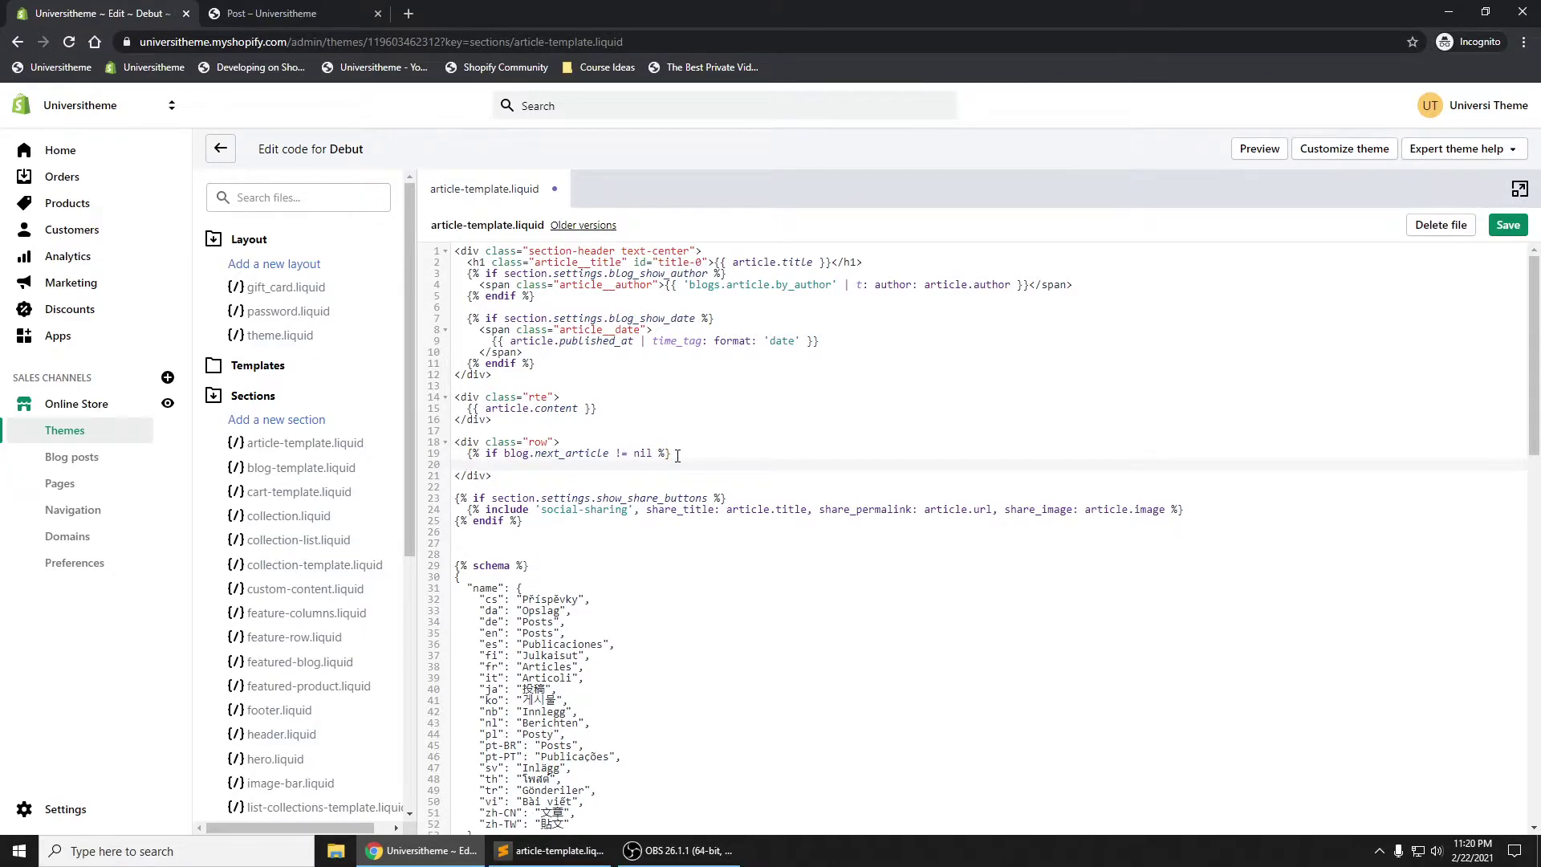
pyautogui.write('{%')
pyautogui.write(' endif %')
pyautogui.click(678, 451)
pyautogui.press('Return')
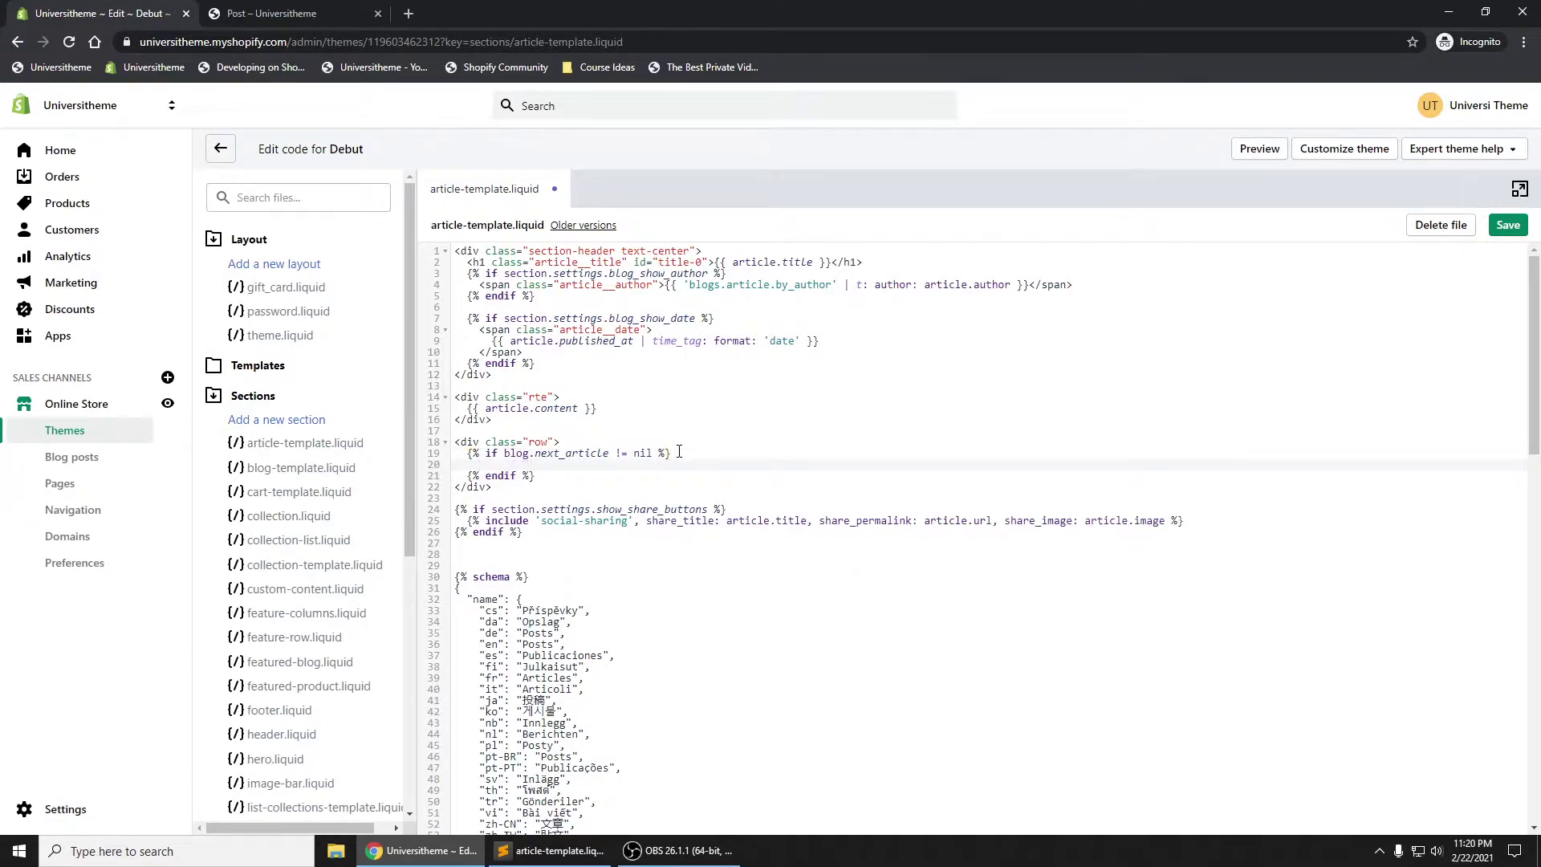
pyautogui.write('<div ')
pyautogui.write('styl')
pyautogui.write('e="fl')
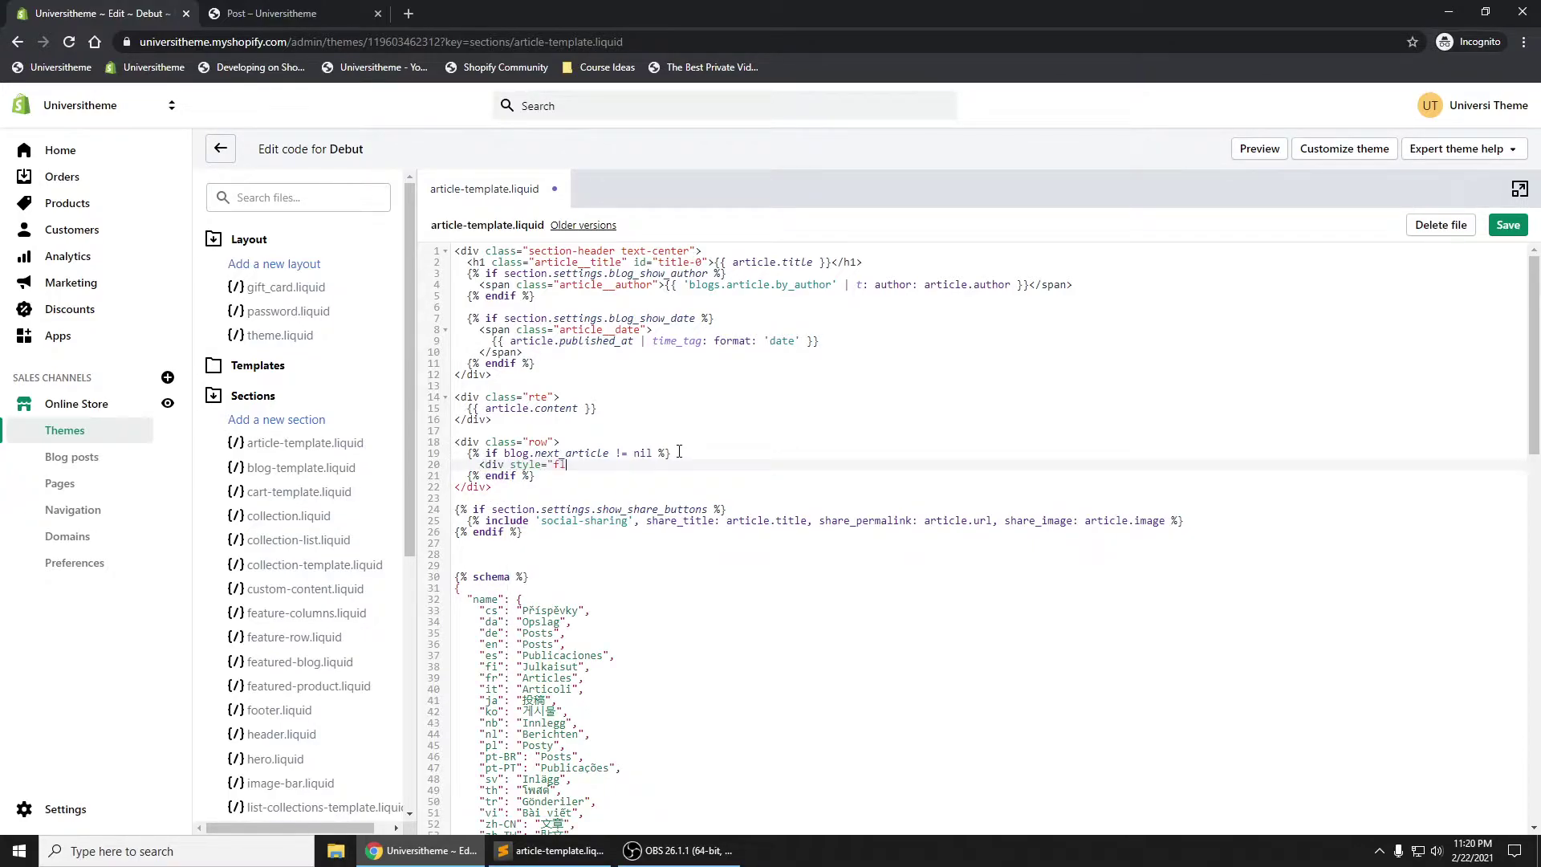
pyautogui.write('oat: right;')
pyautogui.write(' c')
pyautogui.write('lear: ')
pyautogui.write('right">')
# Inside the if block add an indented <div style="float: right; clear: right"></div> with an empty line inside.
pyautogui.press('Return')
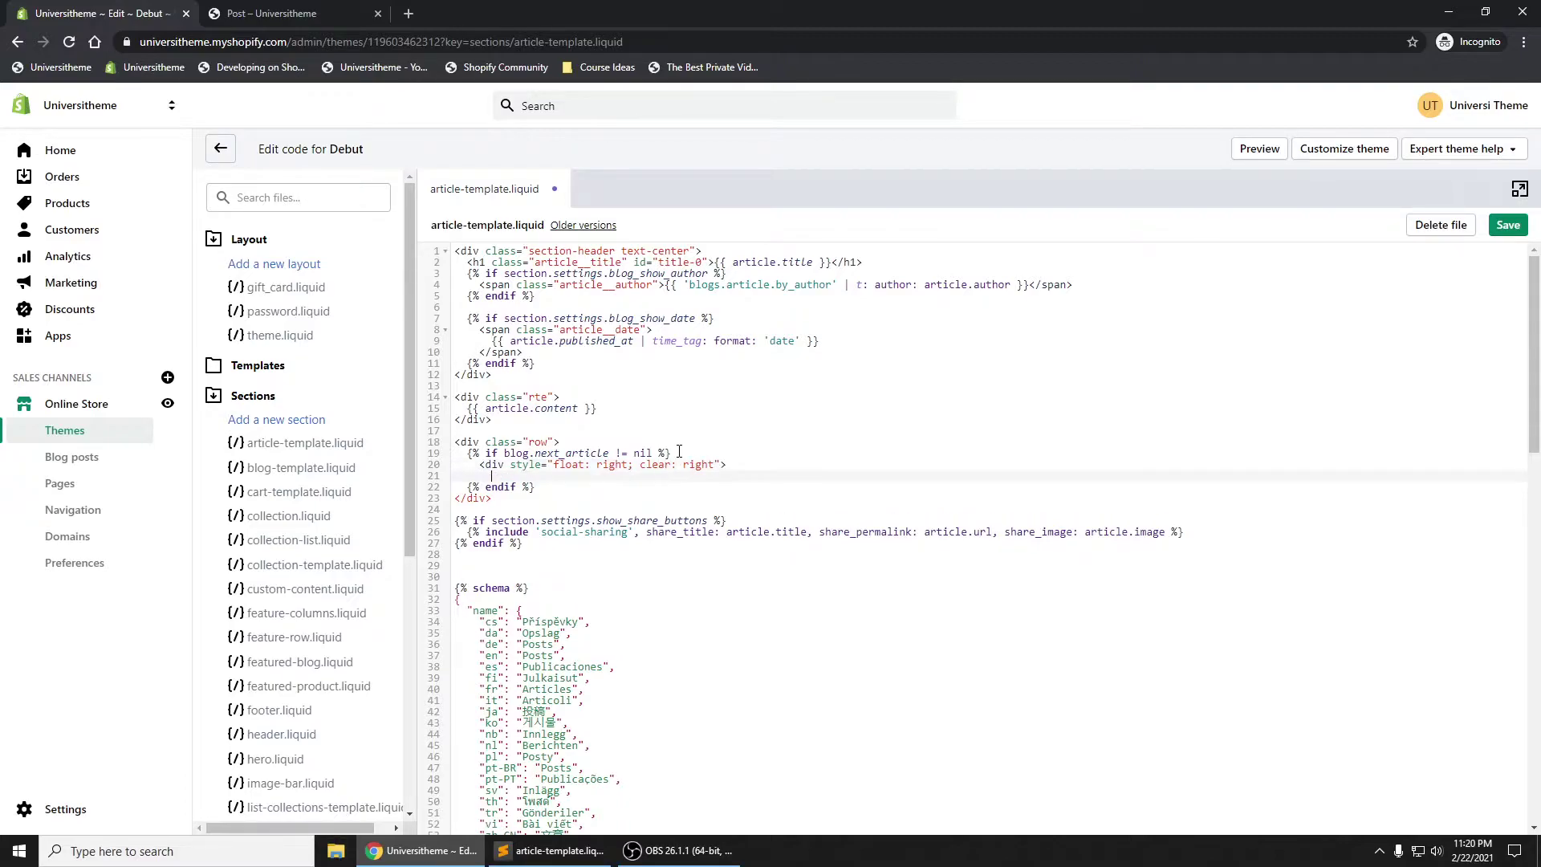
pyautogui.write('</')
pyautogui.press('BackSpace')
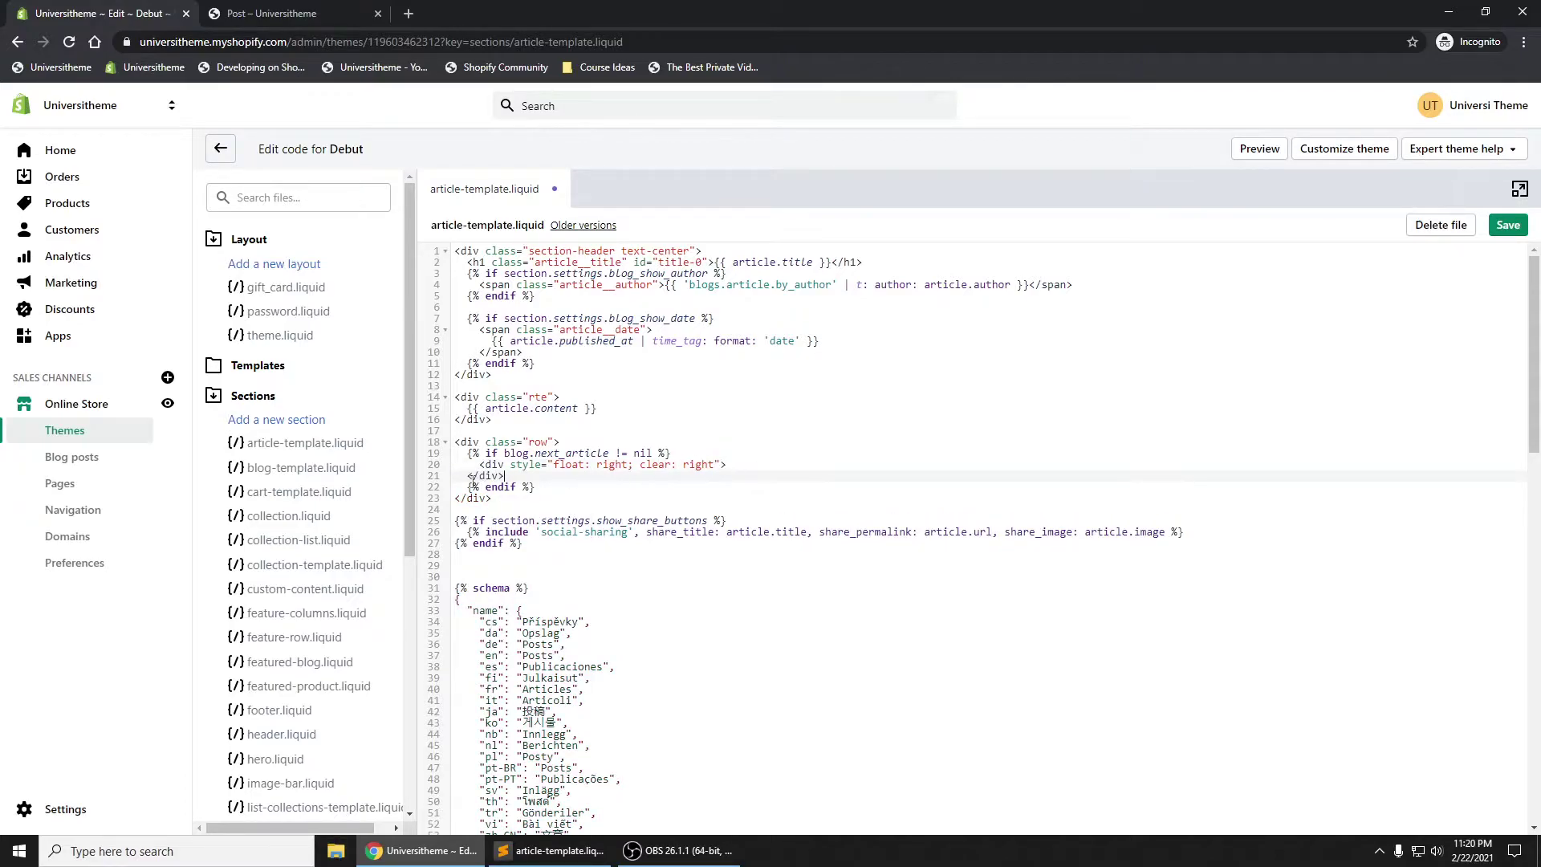
pyautogui.moveTo(473, 486); pyautogui.dragTo(467, 465)
pyautogui.press('Tab')
pyautogui.click(541, 465)
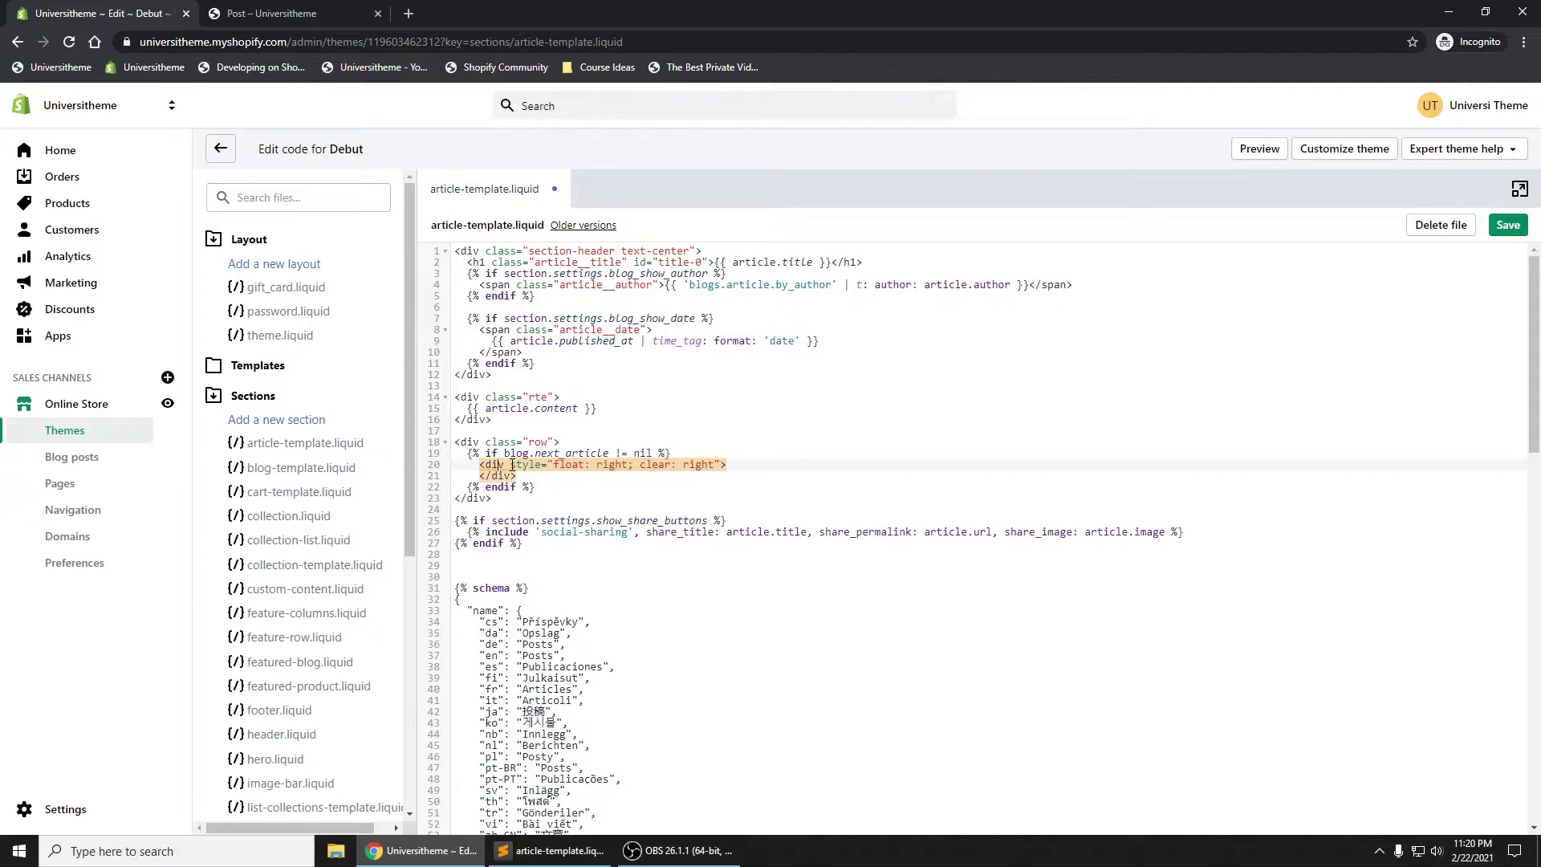
pyautogui.click(758, 469)
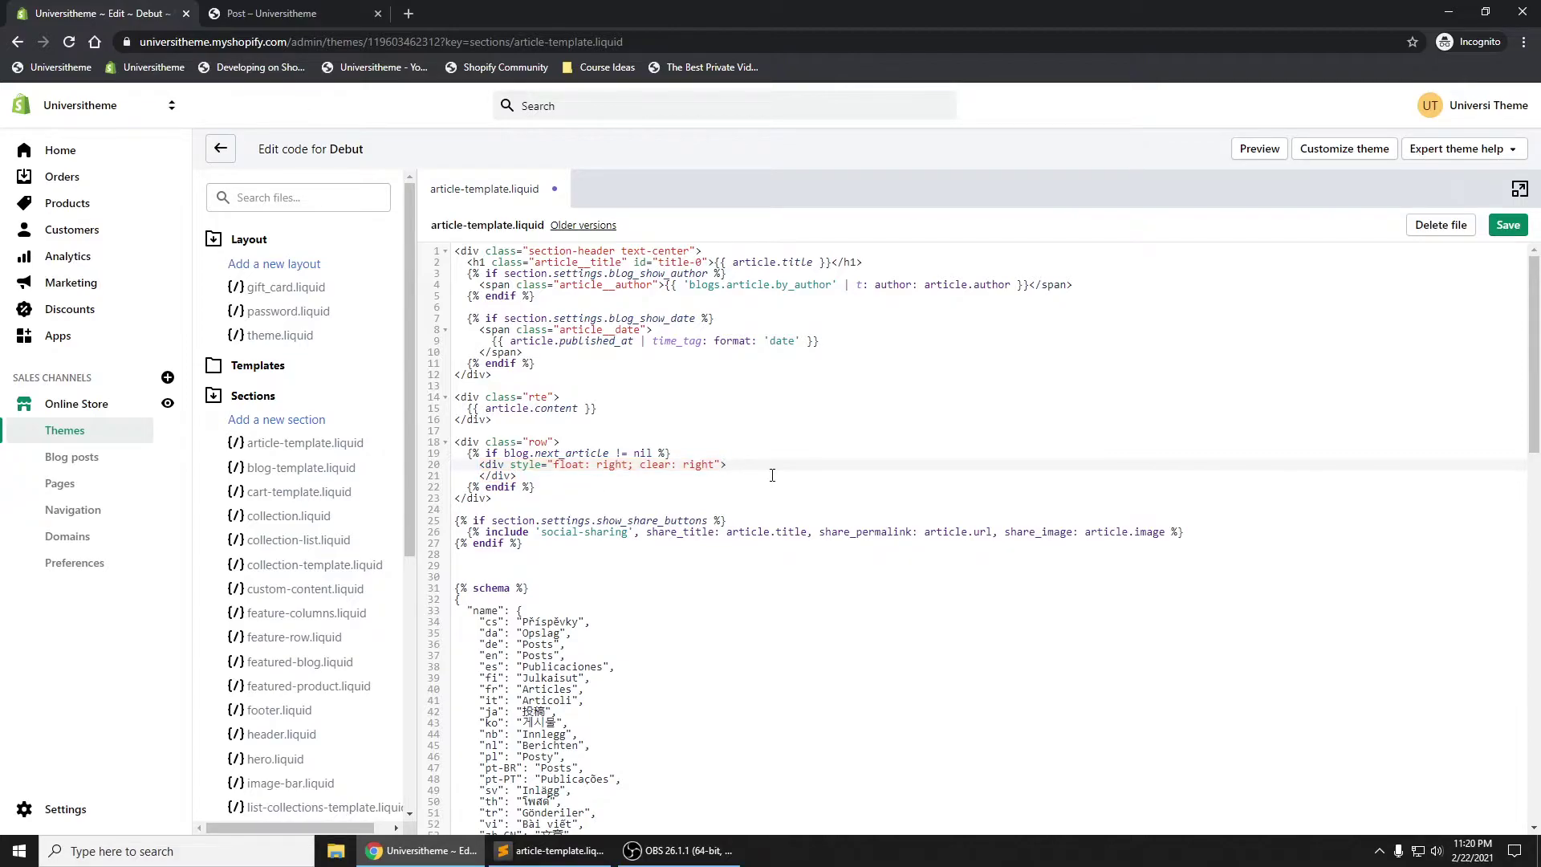
pyautogui.press('Return')
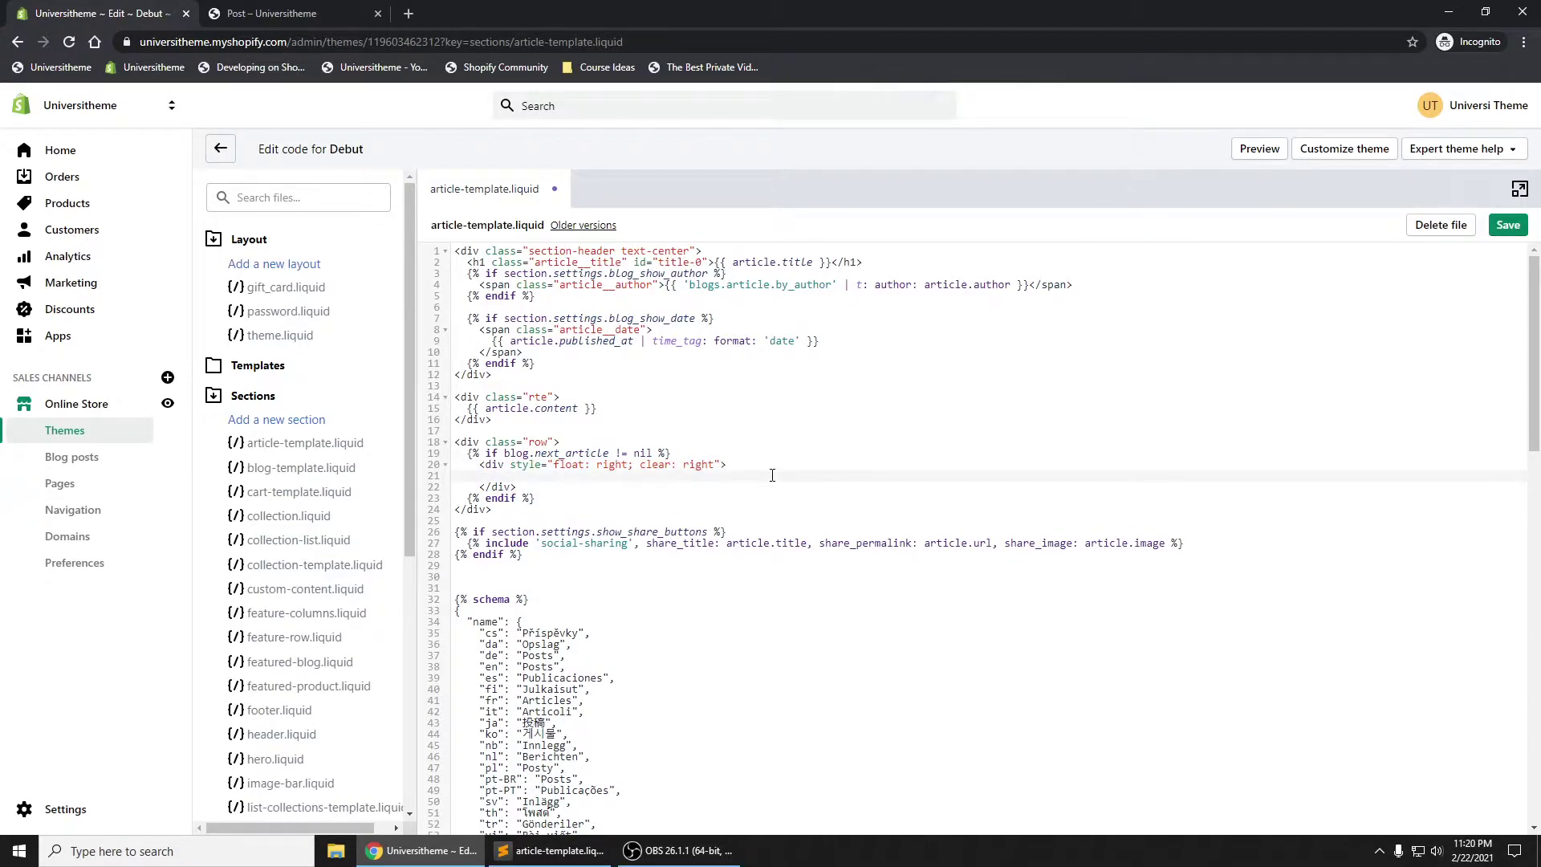
pyautogui.write('<a')
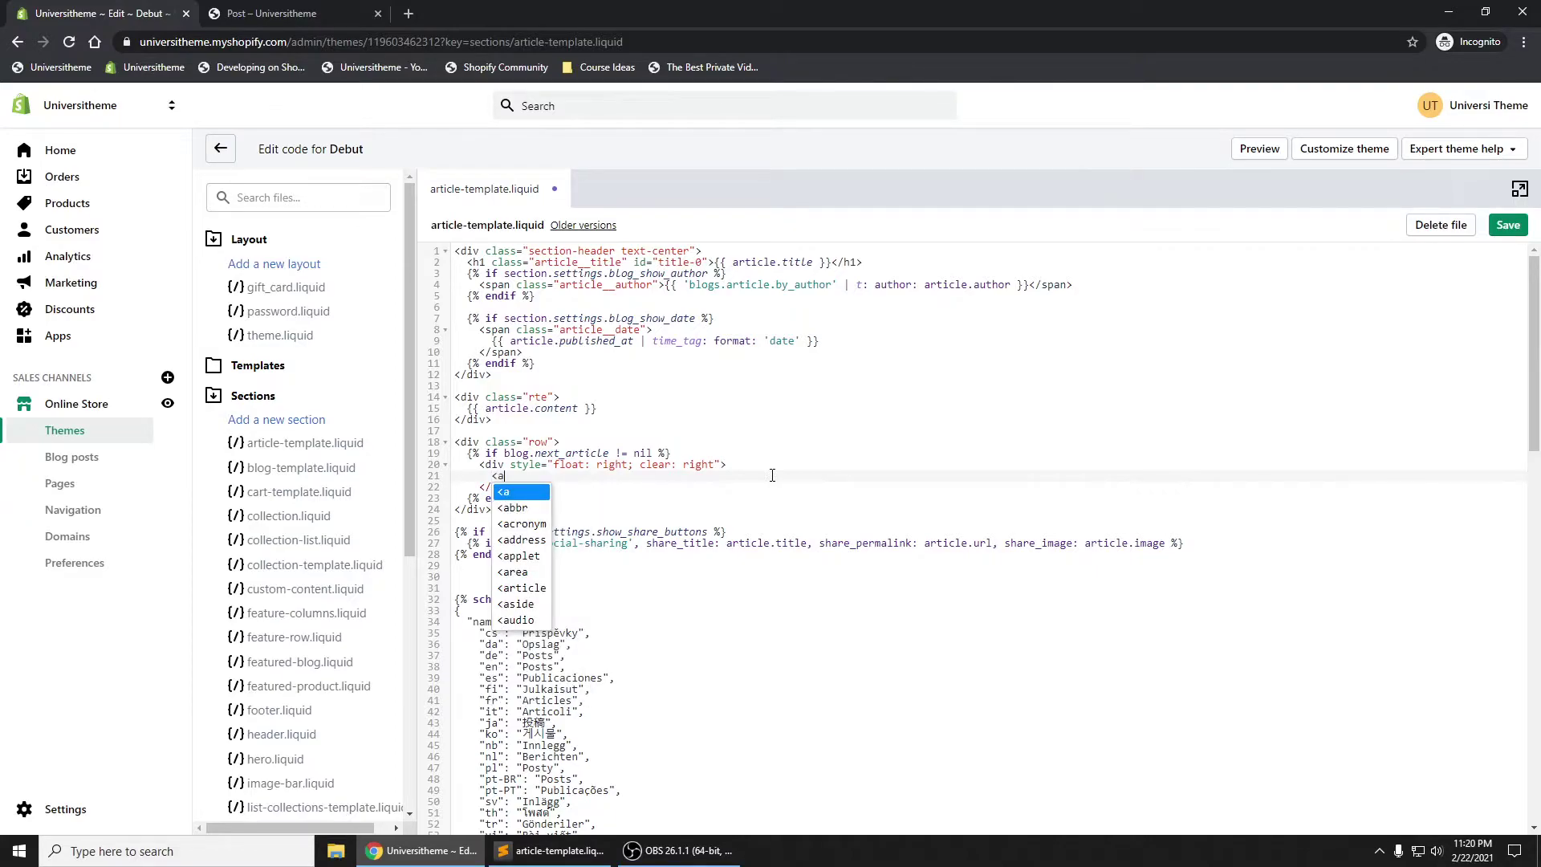
pyautogui.write(' href="')
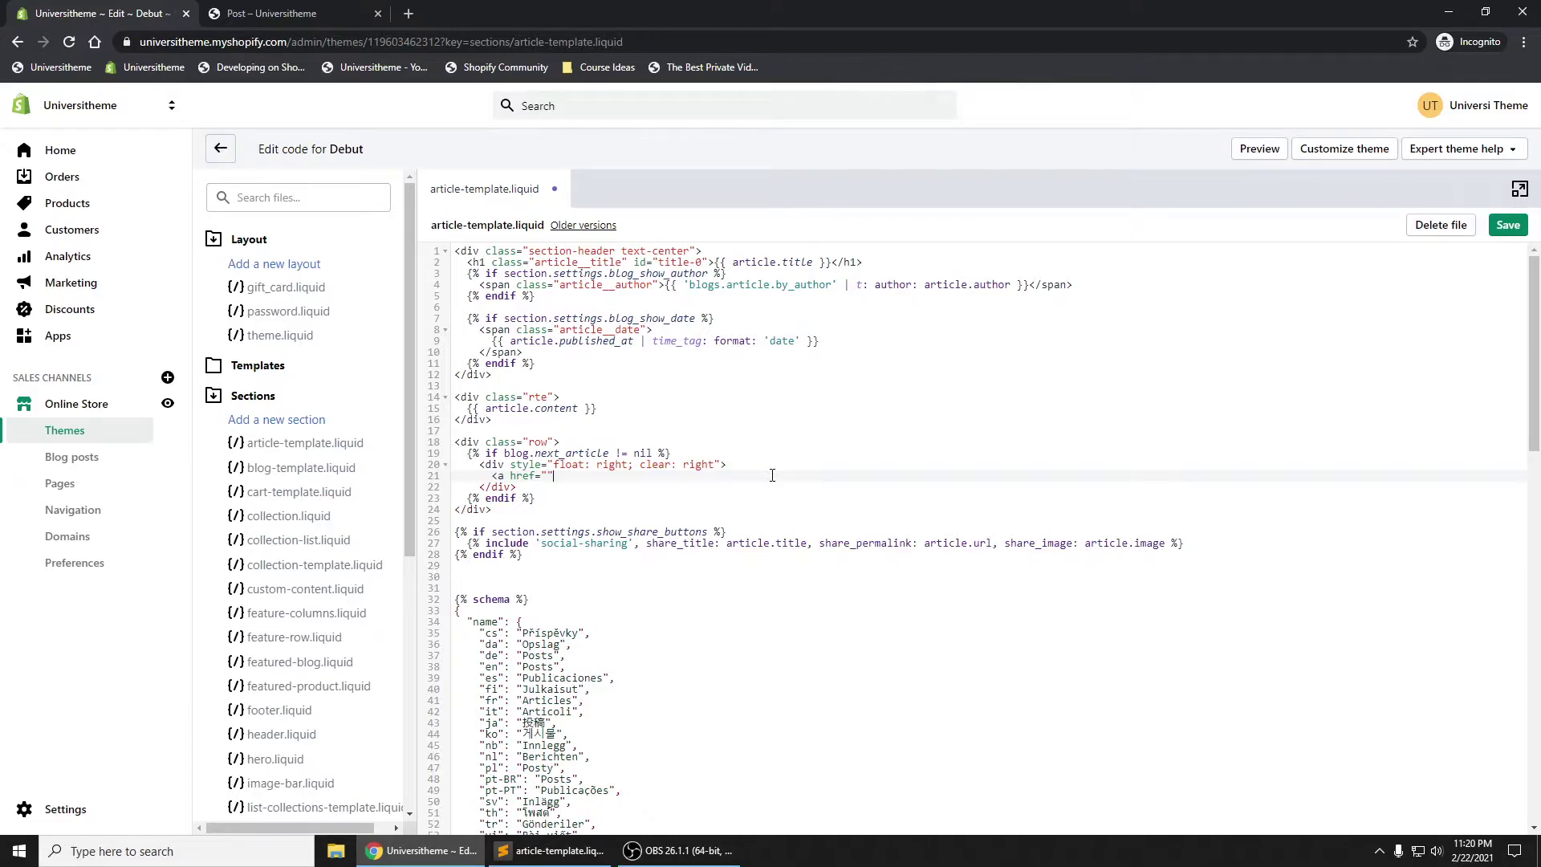
pyautogui.write('>H')
pyautogui.write('h3')
# Inside the floated div add <a href="{{blog.next_article.url}}"><h3>Next Article</h3></a>.
pyautogui.press('Return')
pyautogui.write('Ne')
pyautogui.write('xt Article<')
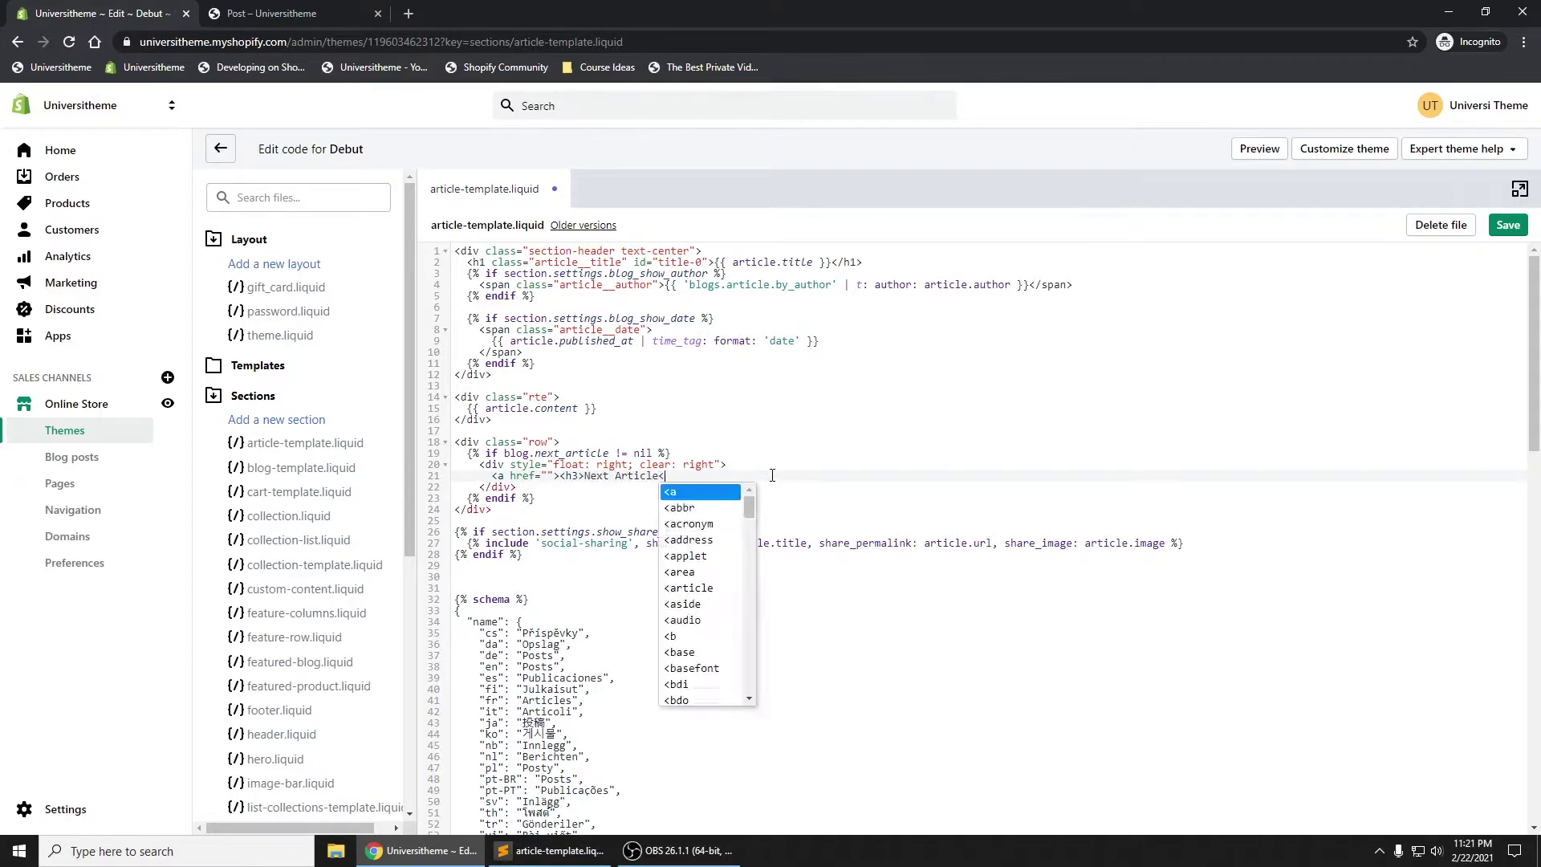
pyautogui.write('/h3></a>')
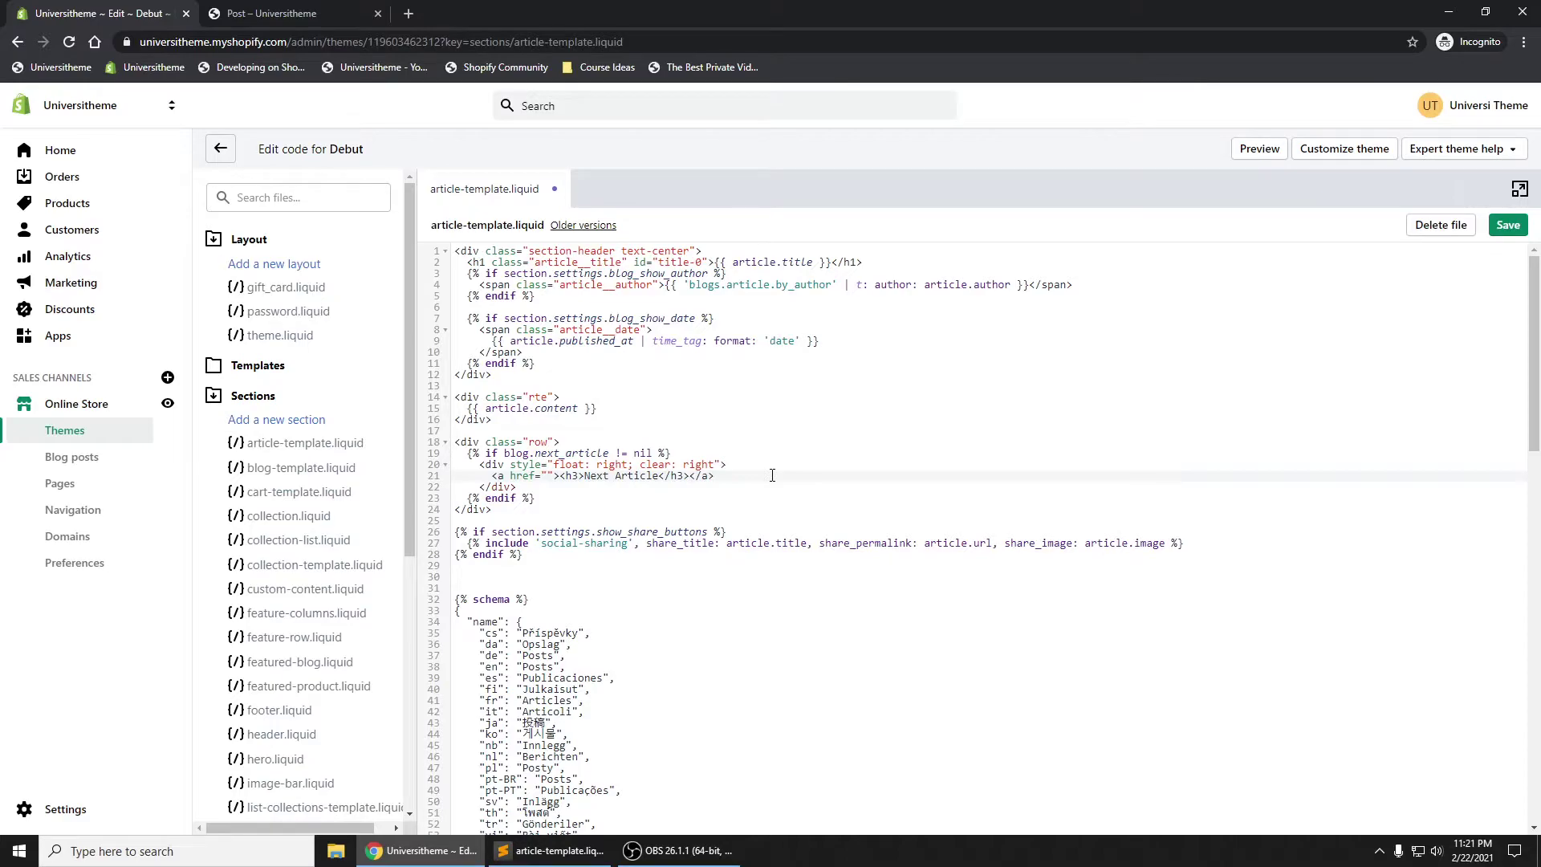
pyautogui.moveTo(715, 476); pyautogui.dragTo(655, 476)
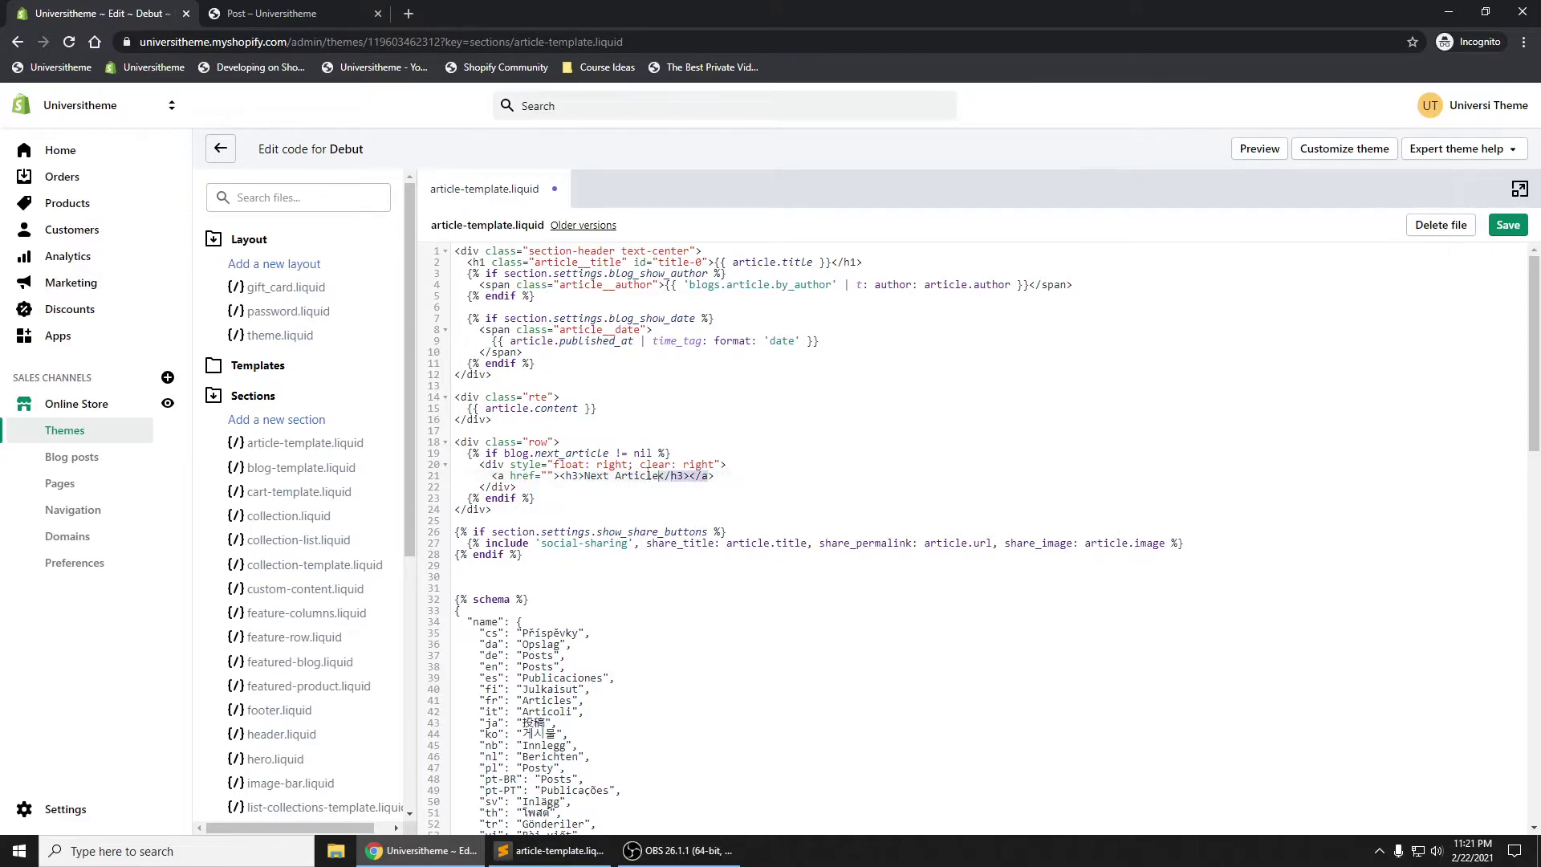
pyautogui.click(546, 476)
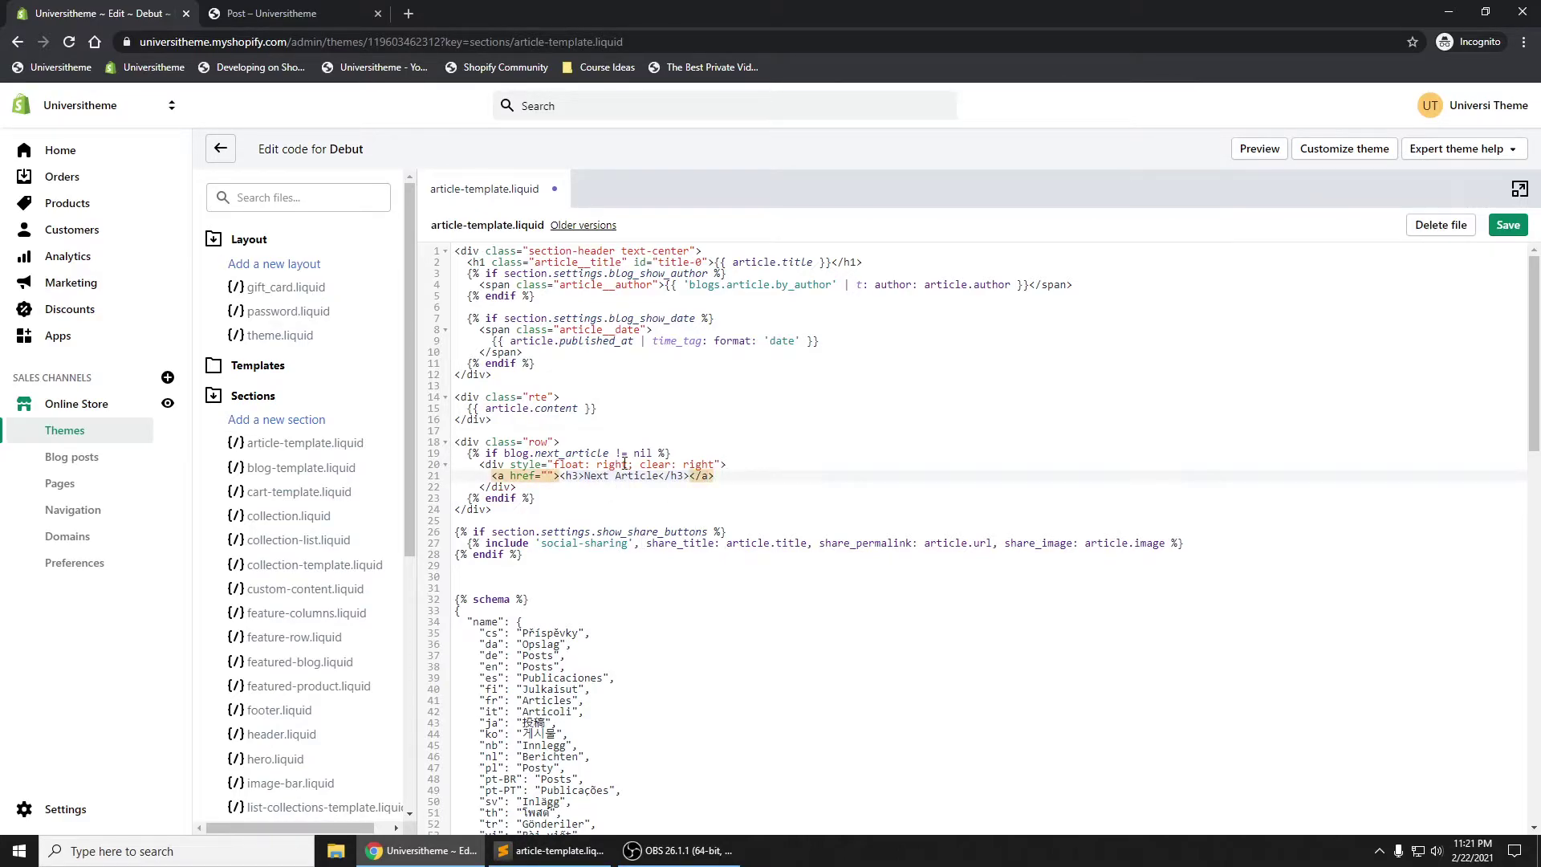
pyautogui.write('{{')
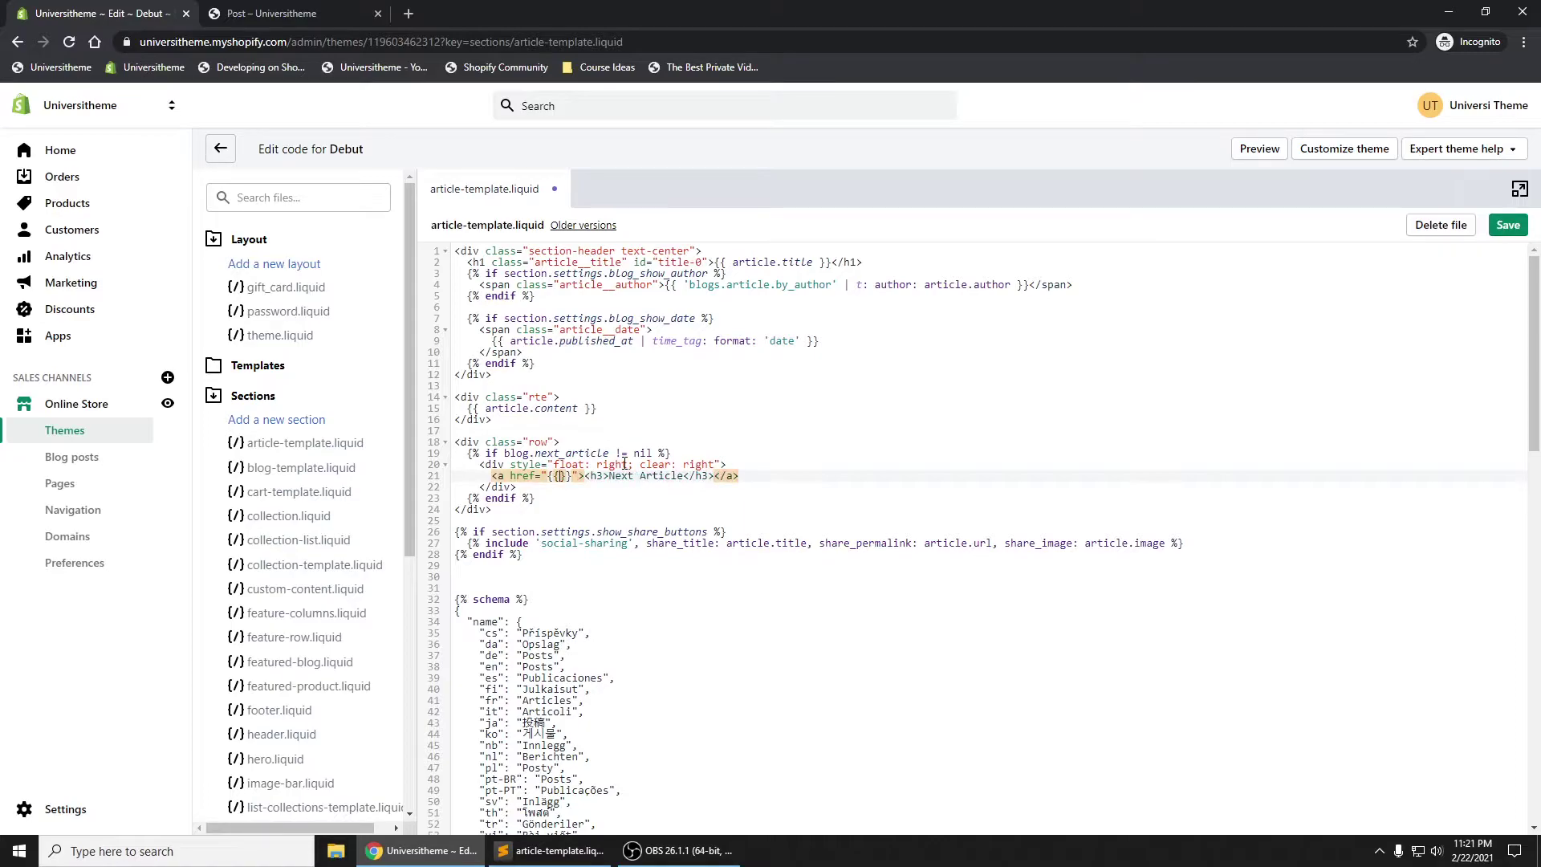
pyautogui.write('blog.next_arti')
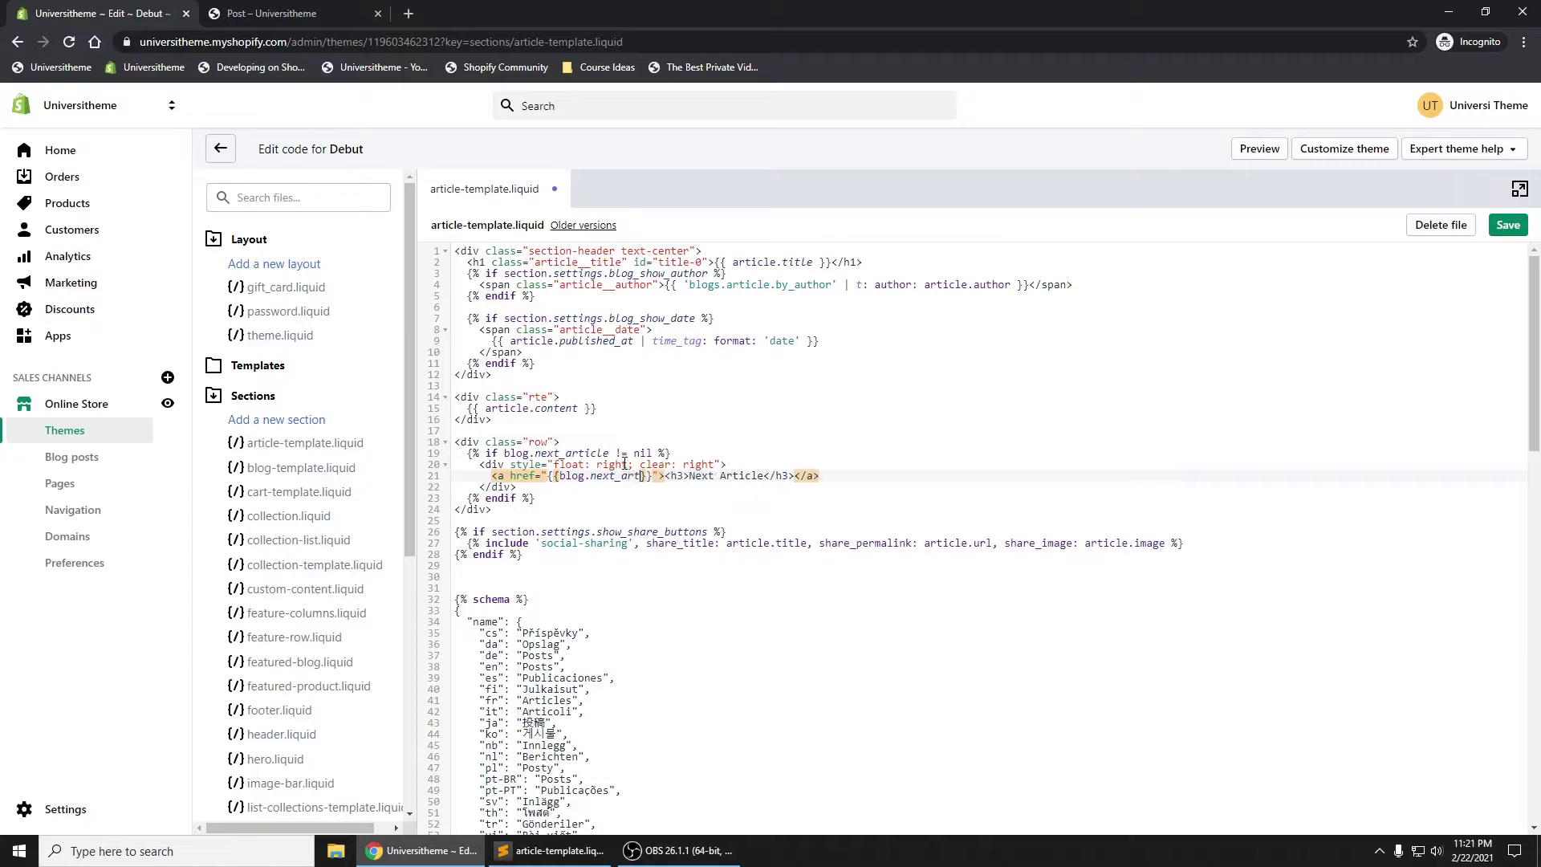
pyautogui.write('cle.url')
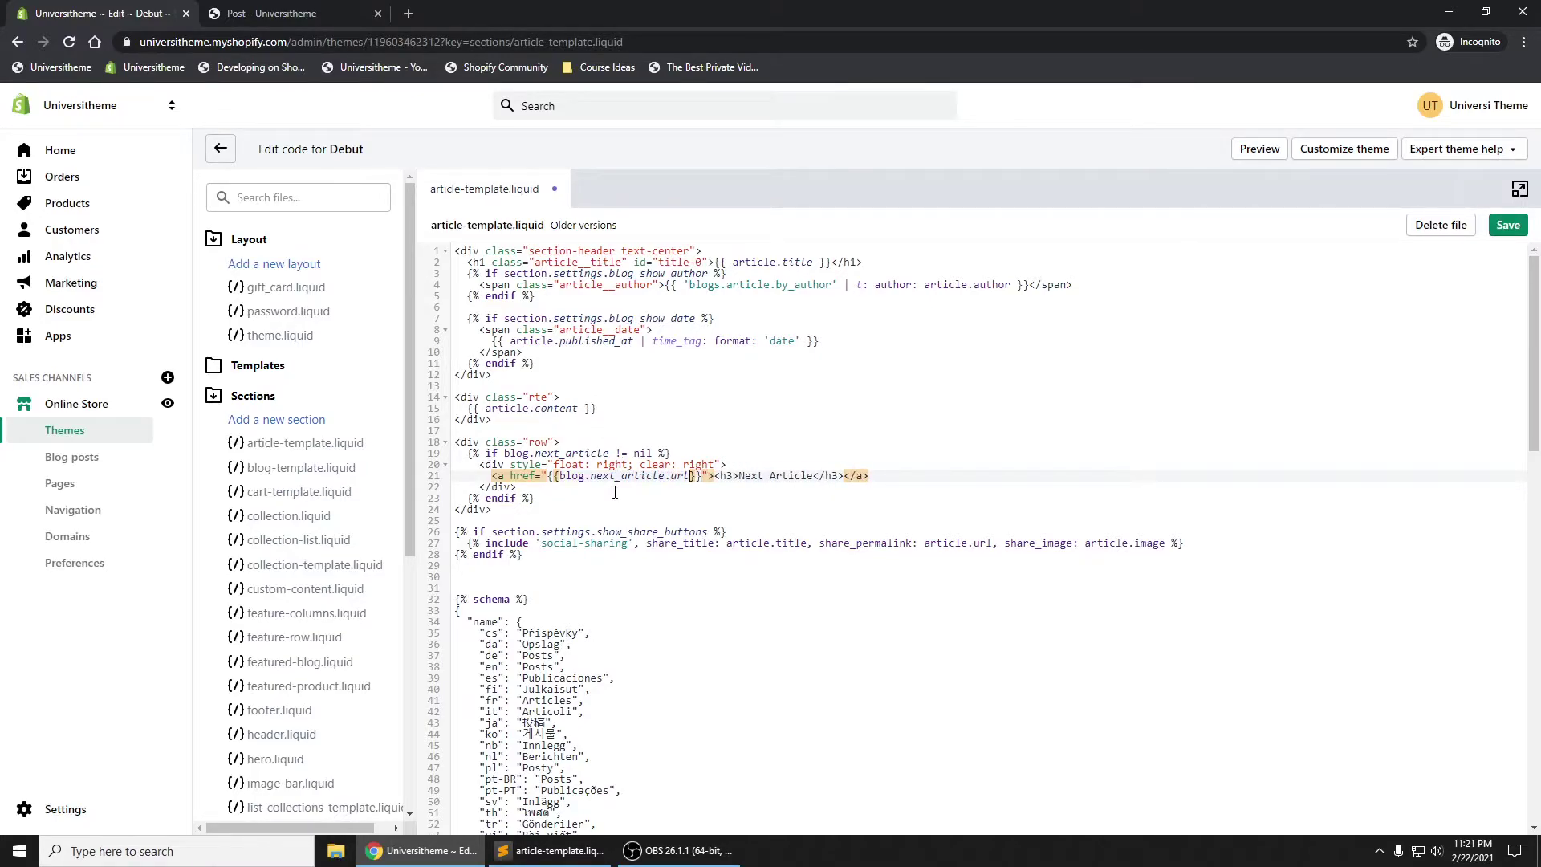
pyautogui.moveTo(692, 476); pyautogui.dragTo(468, 453)
pyautogui.hotkey('ctrl', 'c')
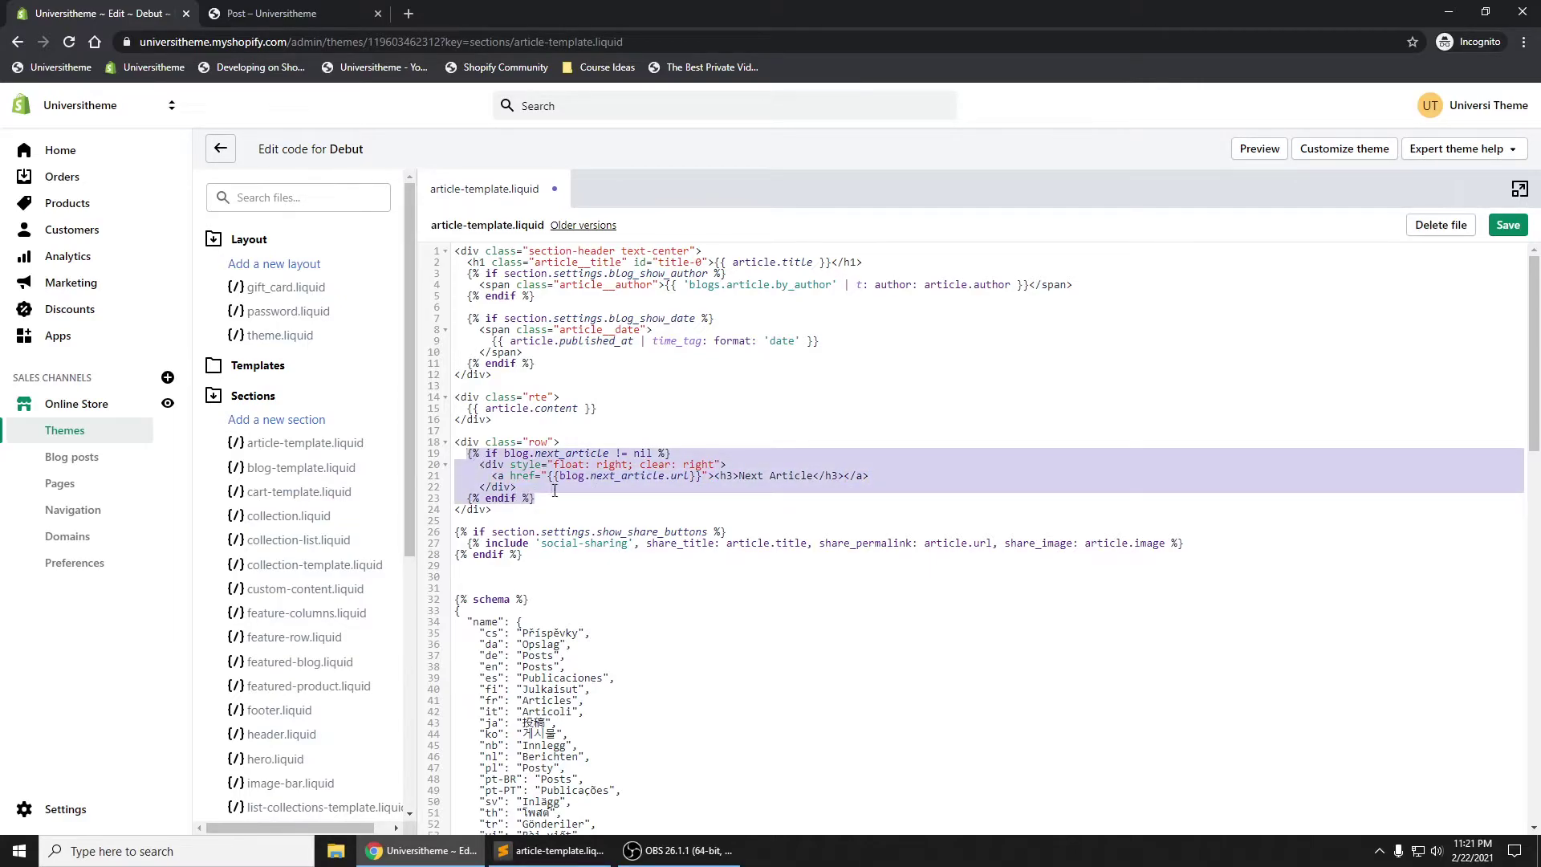
# Paste a copy of the block below the endif and change both next_article references to previous_article.
pyautogui.click(554, 499)
pyautogui.press('Return')
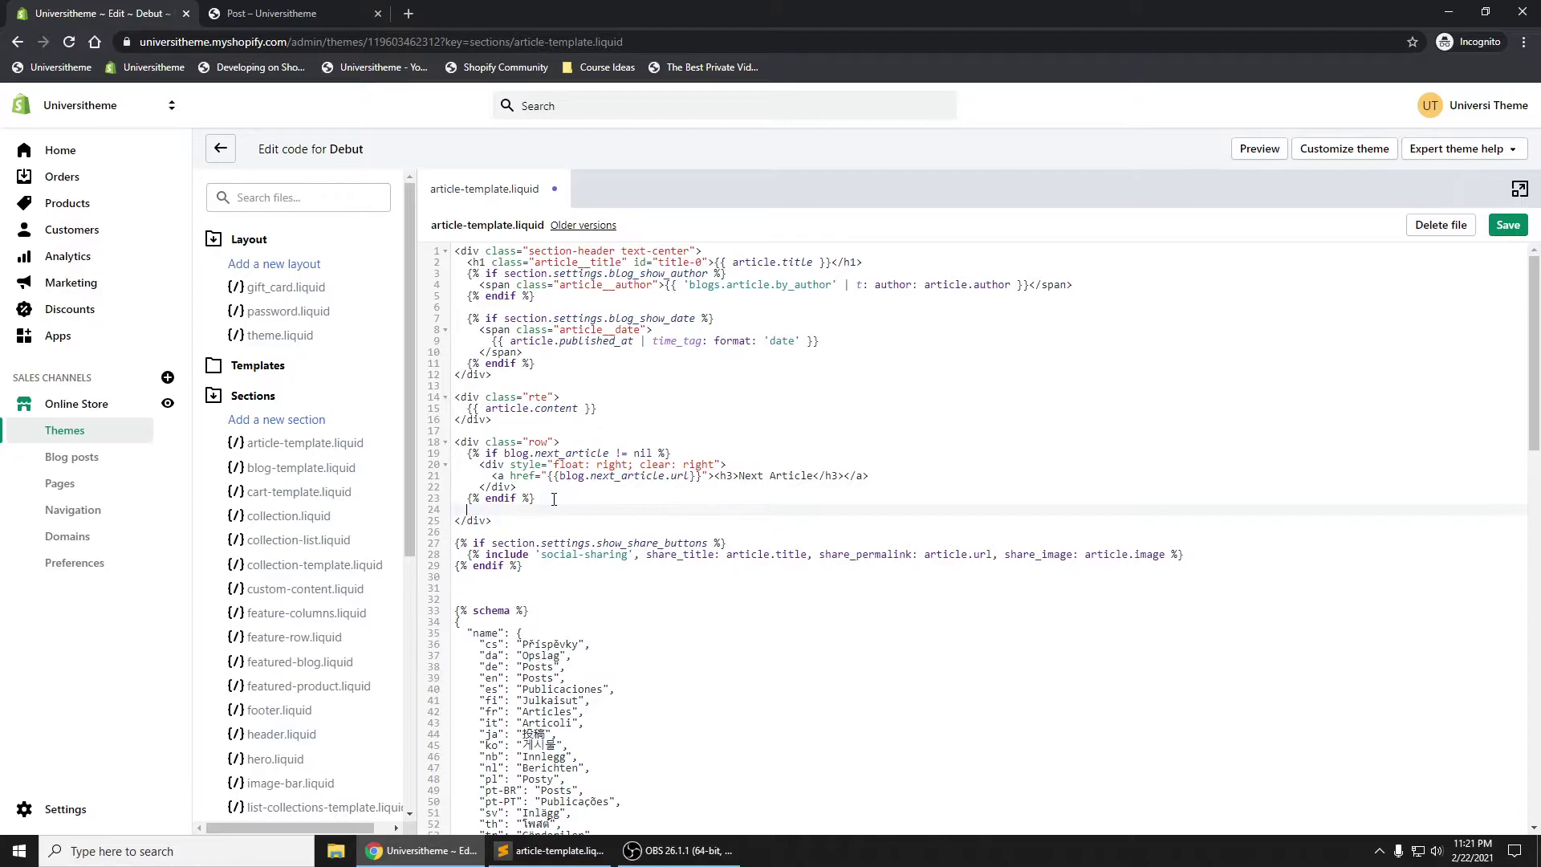
pyautogui.press('Return')
pyautogui.hotkey('ctrl', 'v')
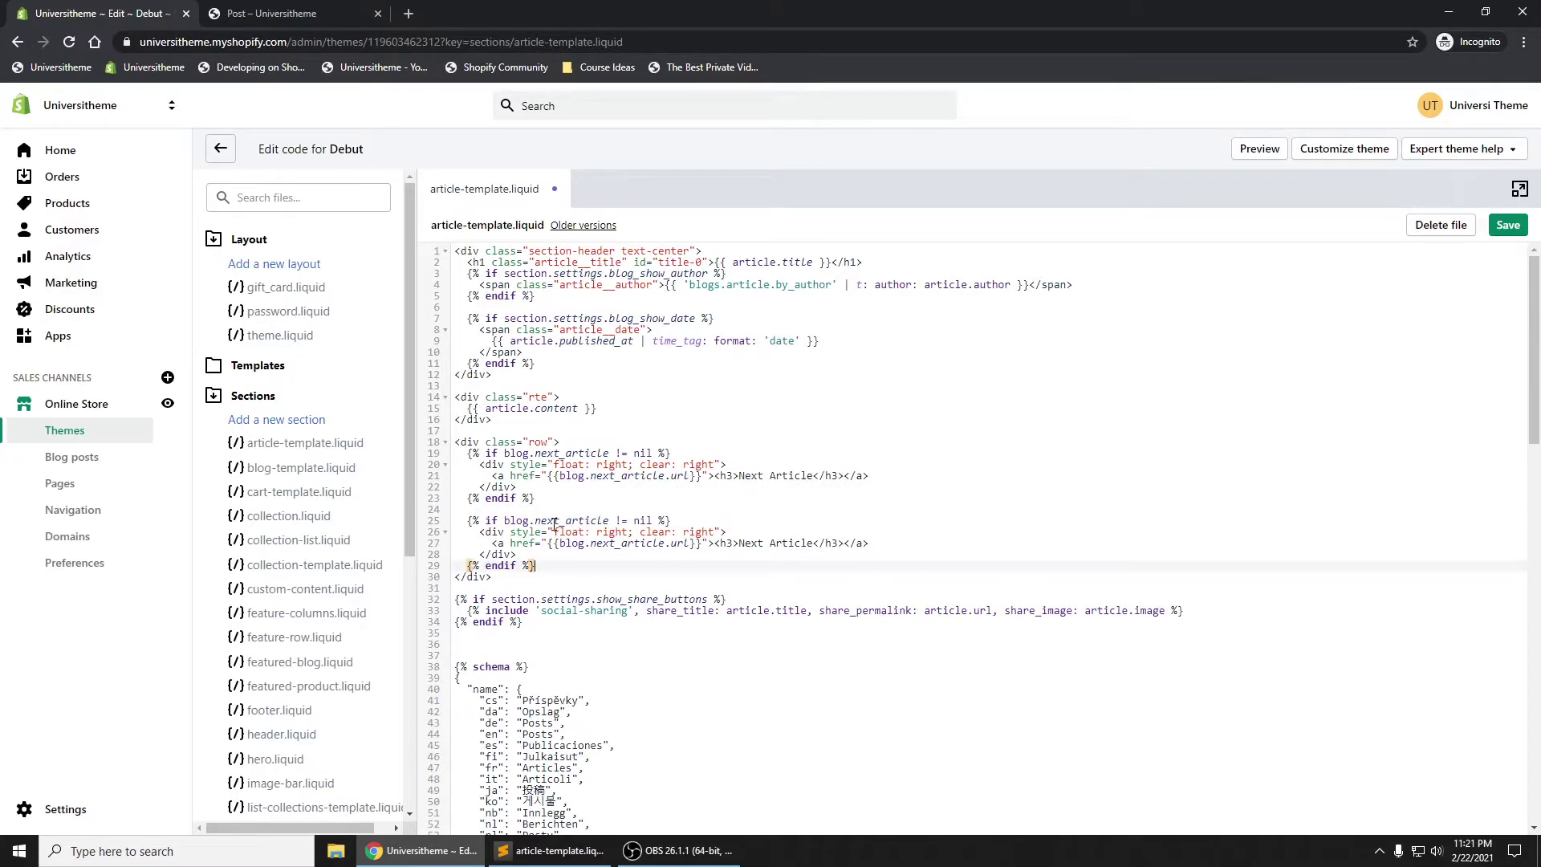
pyautogui.doubleClick(556, 522)
pyautogui.keyDown('ctrl'); pyautogui.doubleClick(618, 544); pyautogui.keyUp('ctrl')
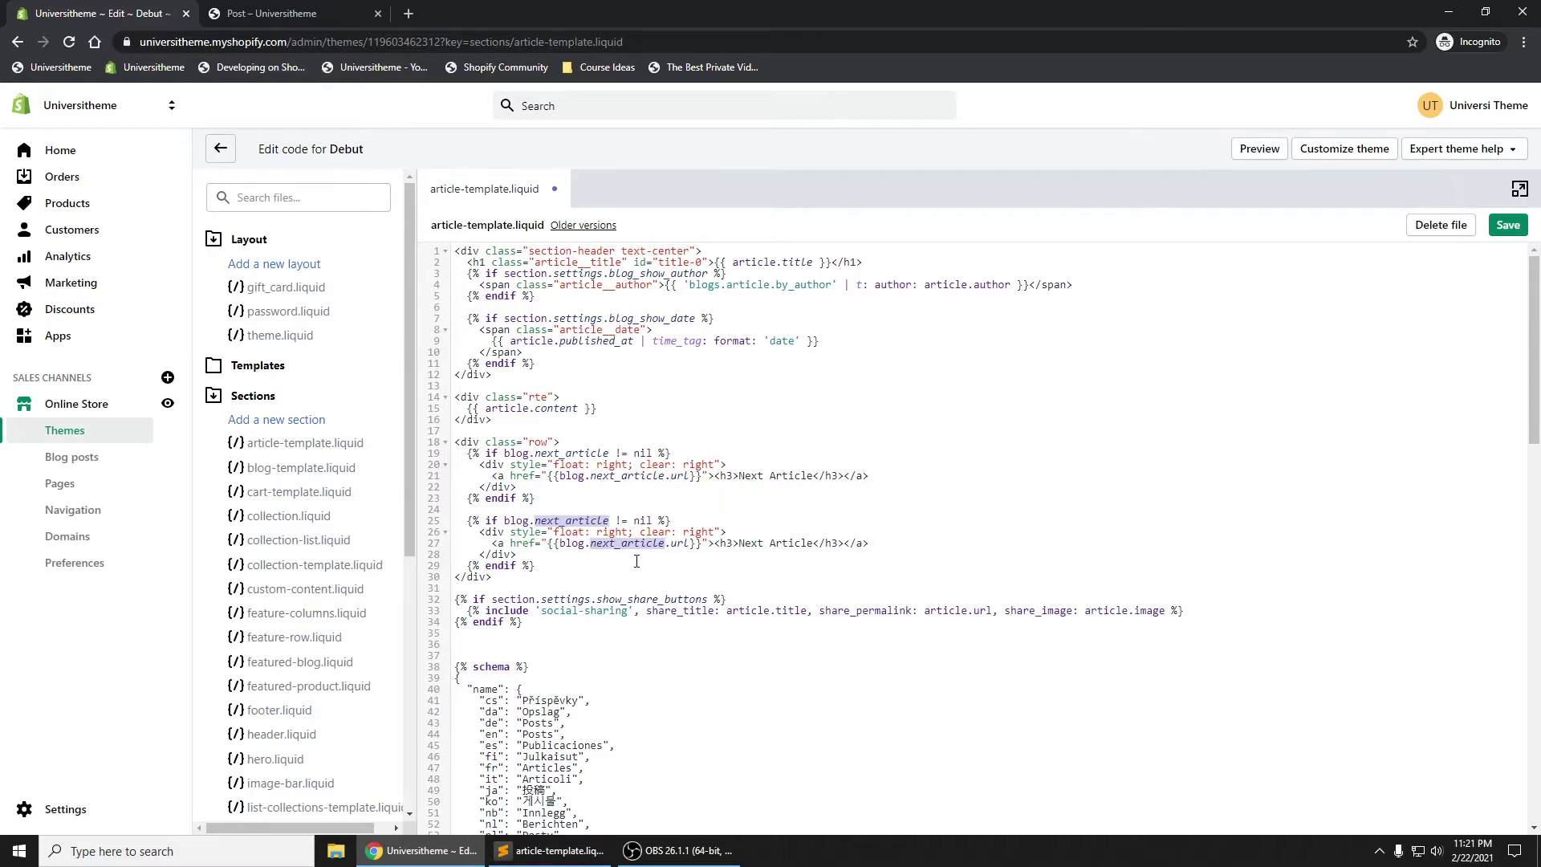
pyautogui.press('Left')
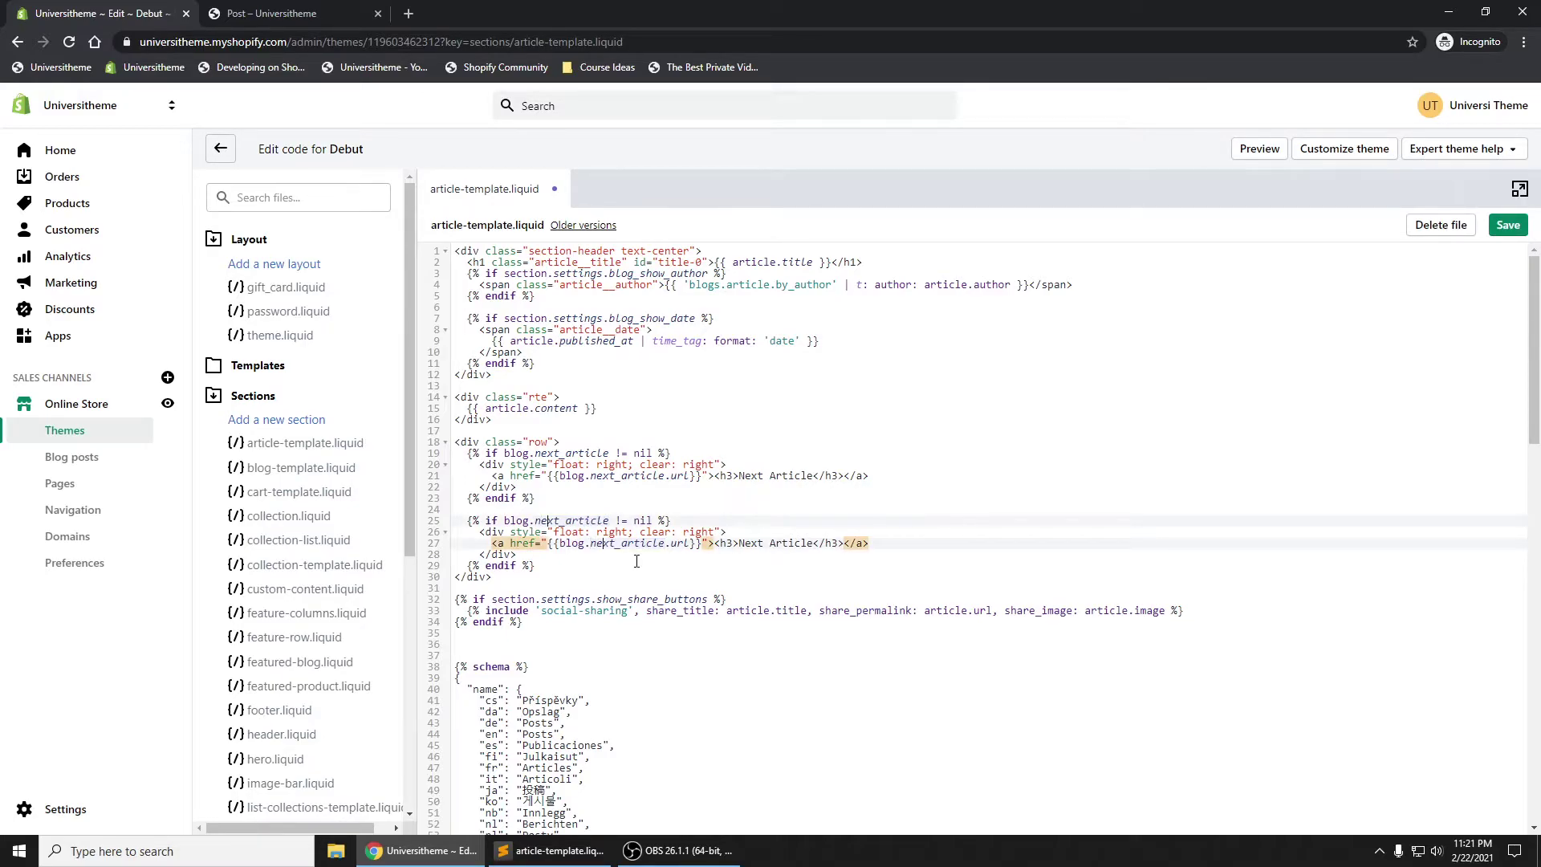
pyautogui.press('BackSpace')
pyautogui.press('BackSpace')
pyautogui.press('BackSpace')
pyautogui.write('previ')
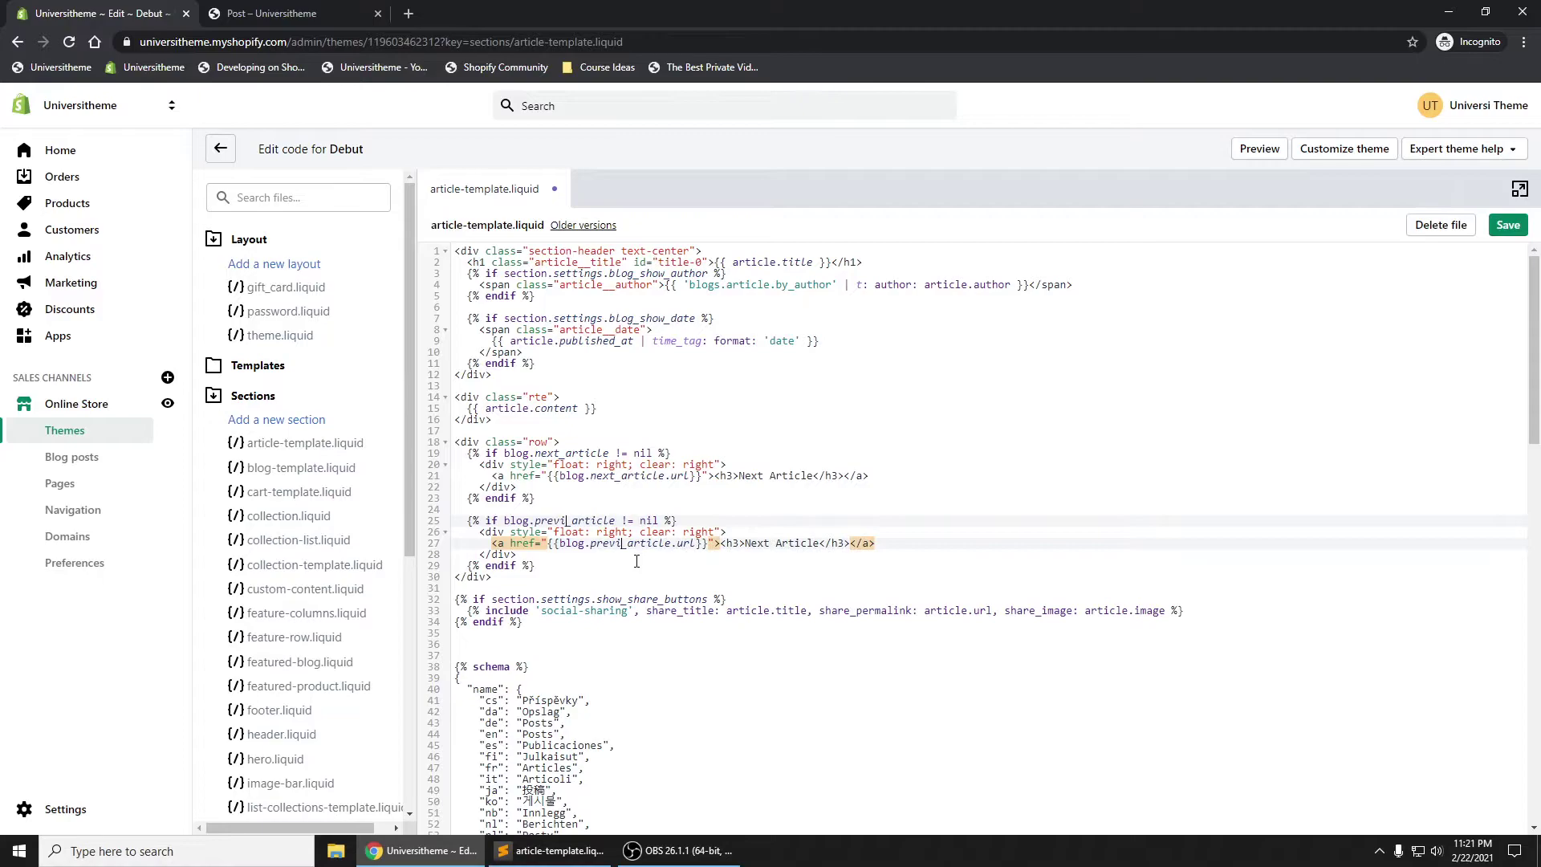
pyautogui.write('ous')
# Rename the copied heading to Previous Article, float and clear its div left, and save.
pyautogui.doubleClick(776, 544)
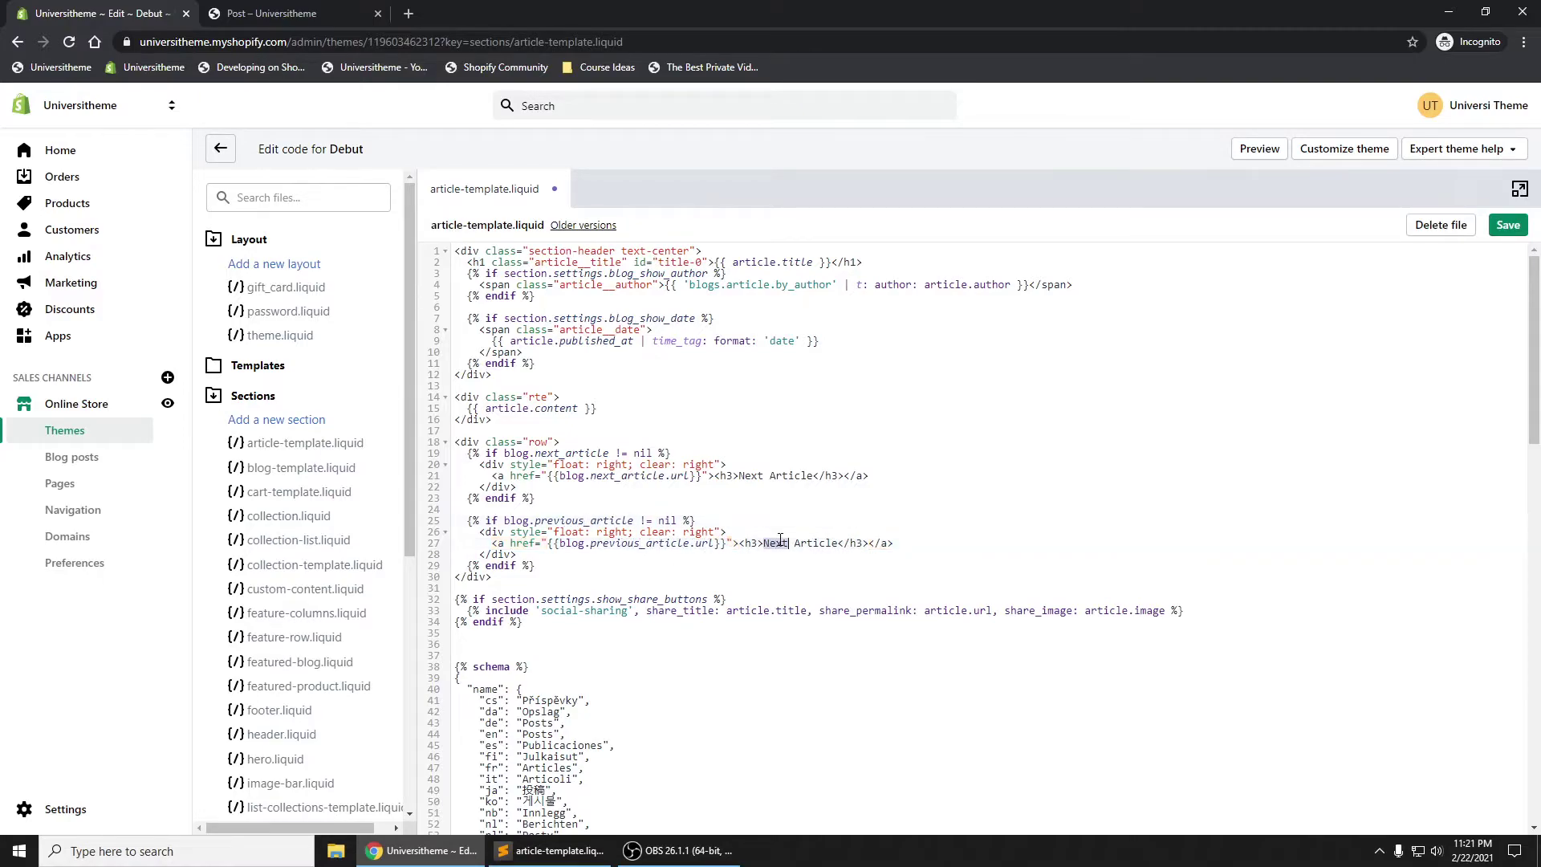
pyautogui.write('Previous')
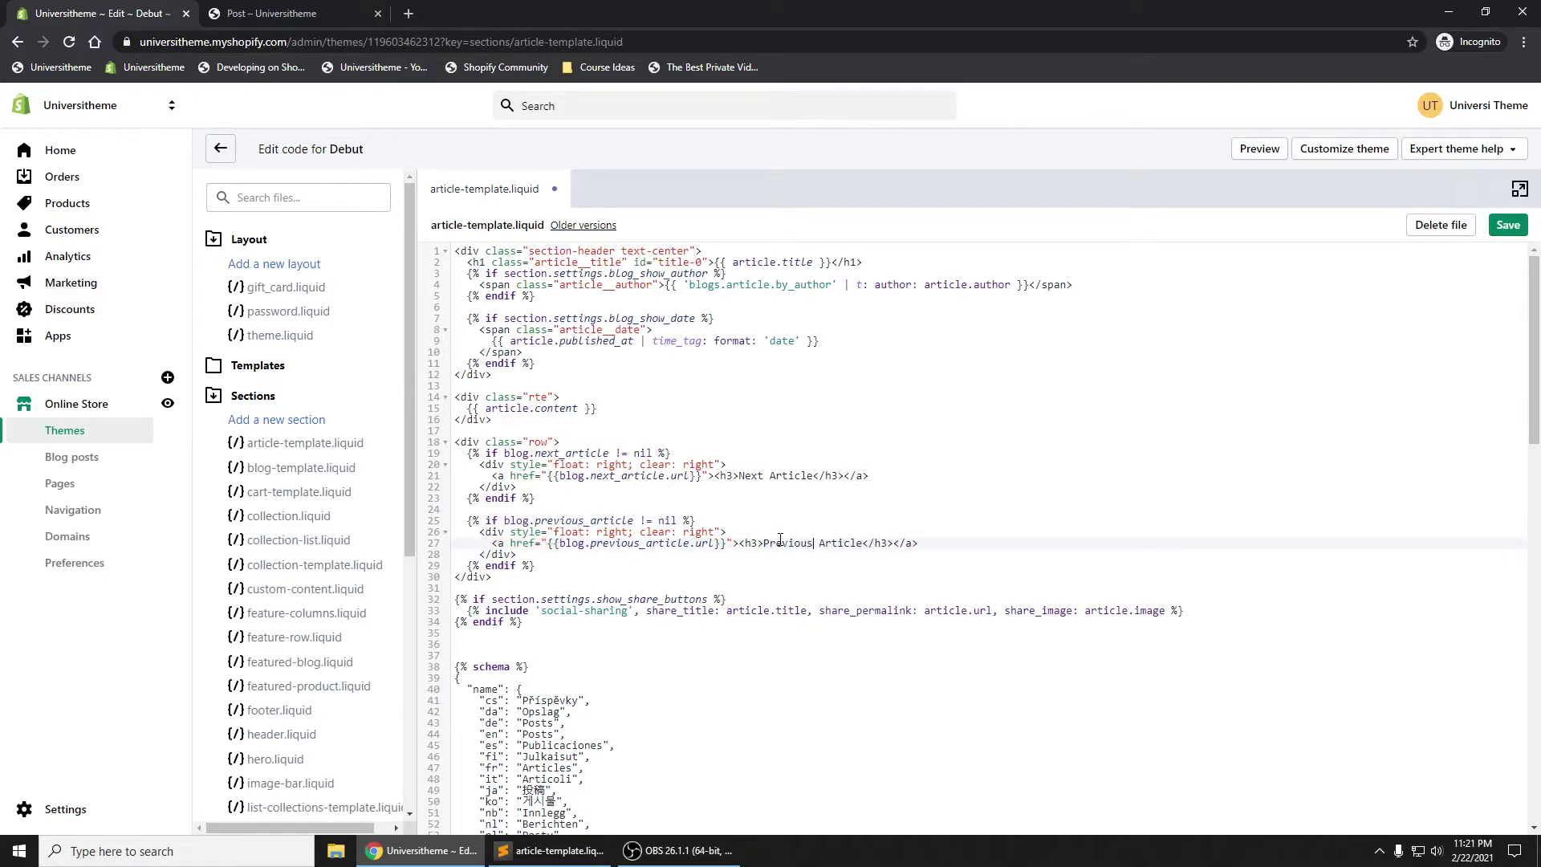
pyautogui.hotkey('ctrl', 's')
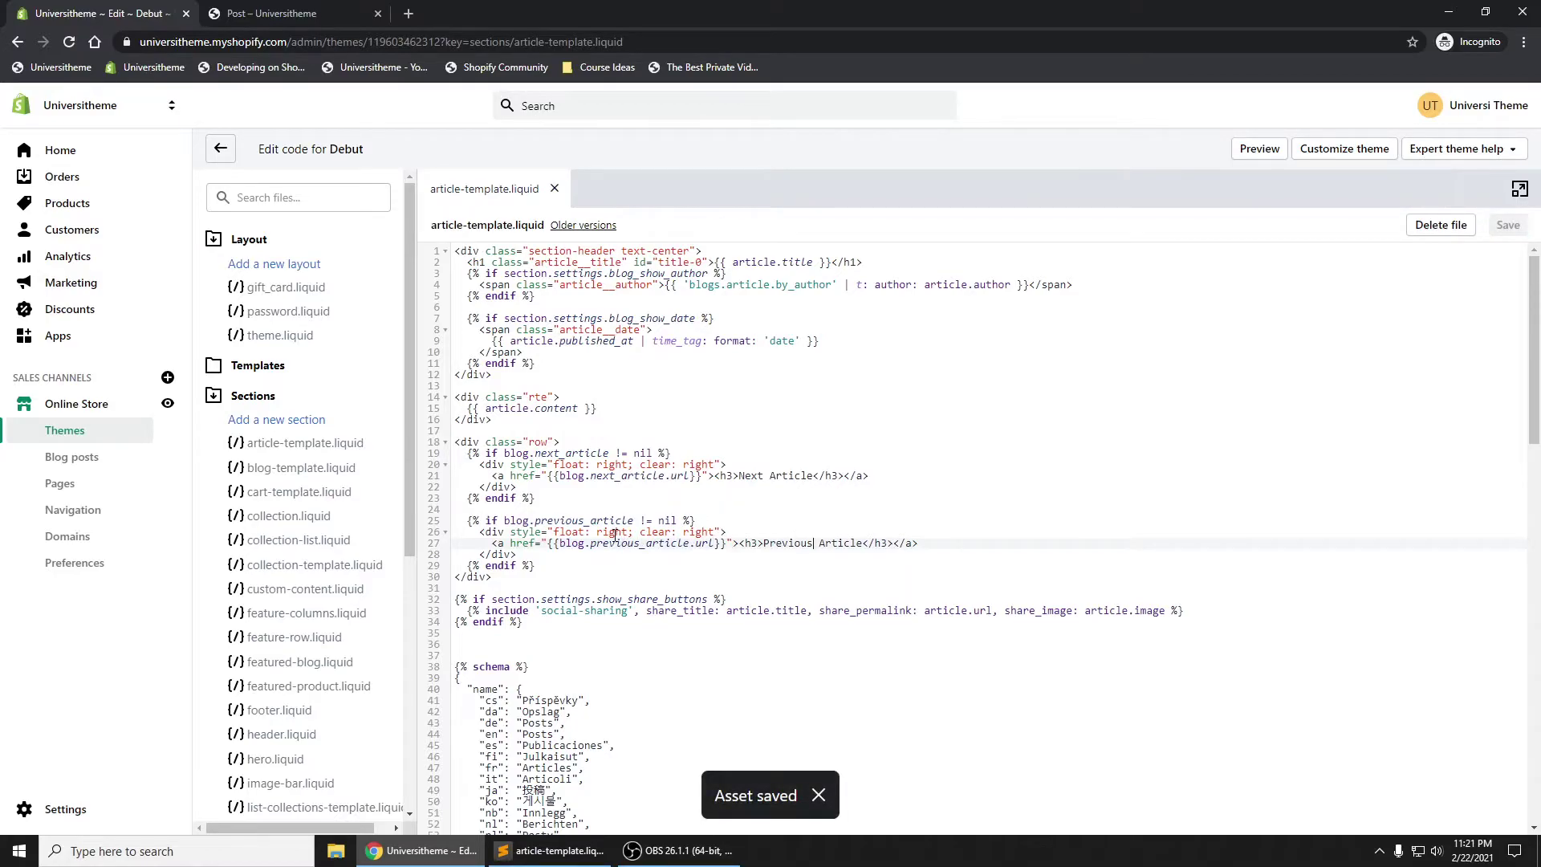
pyautogui.doubleClick(614, 532)
pyautogui.write('left')
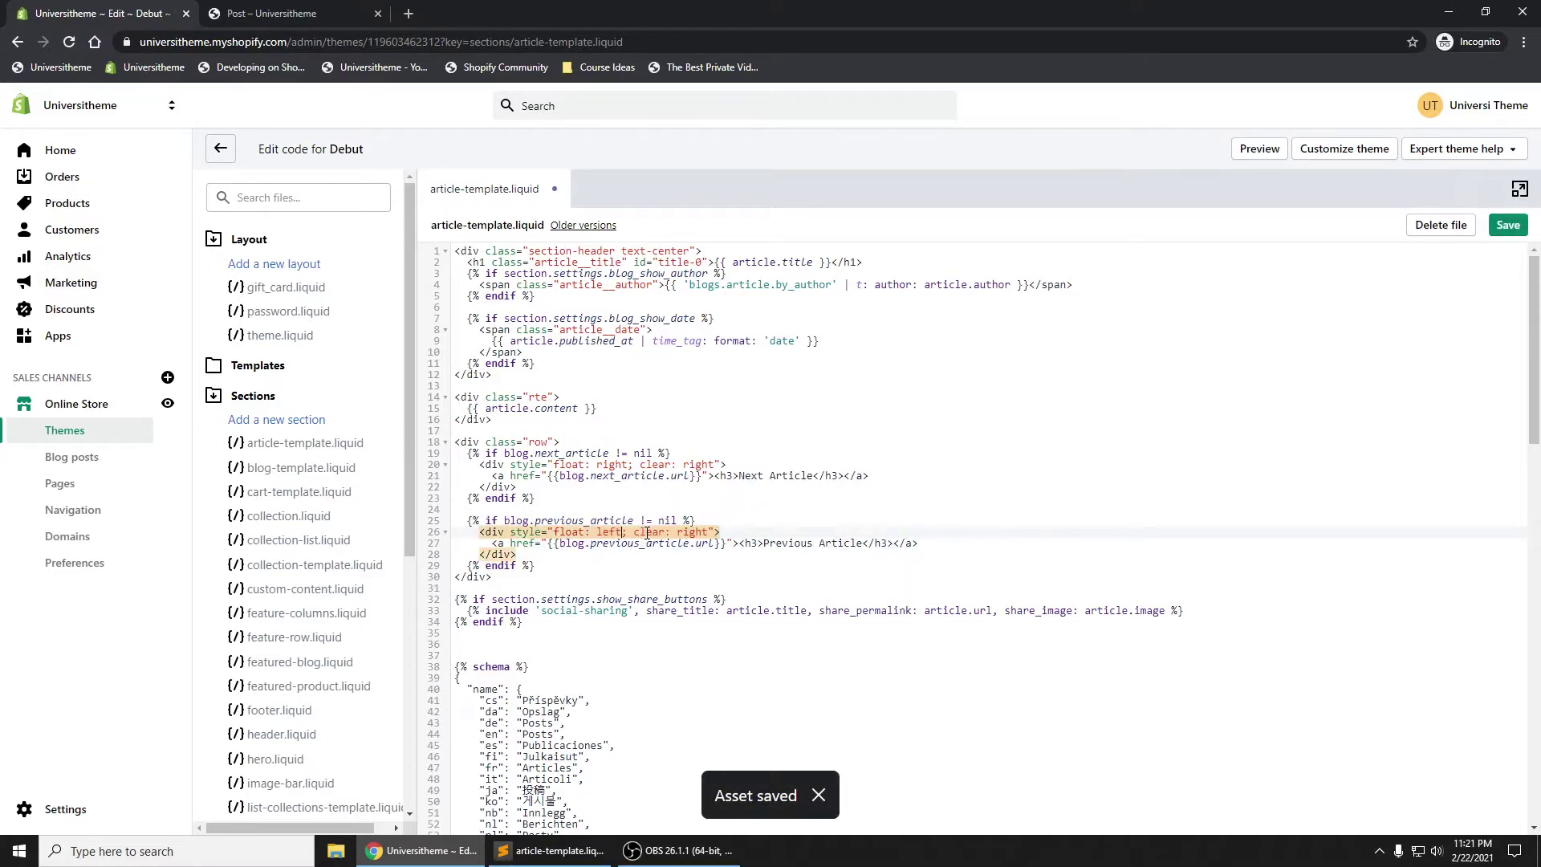
pyautogui.doubleClick(692, 532)
pyautogui.write('left')
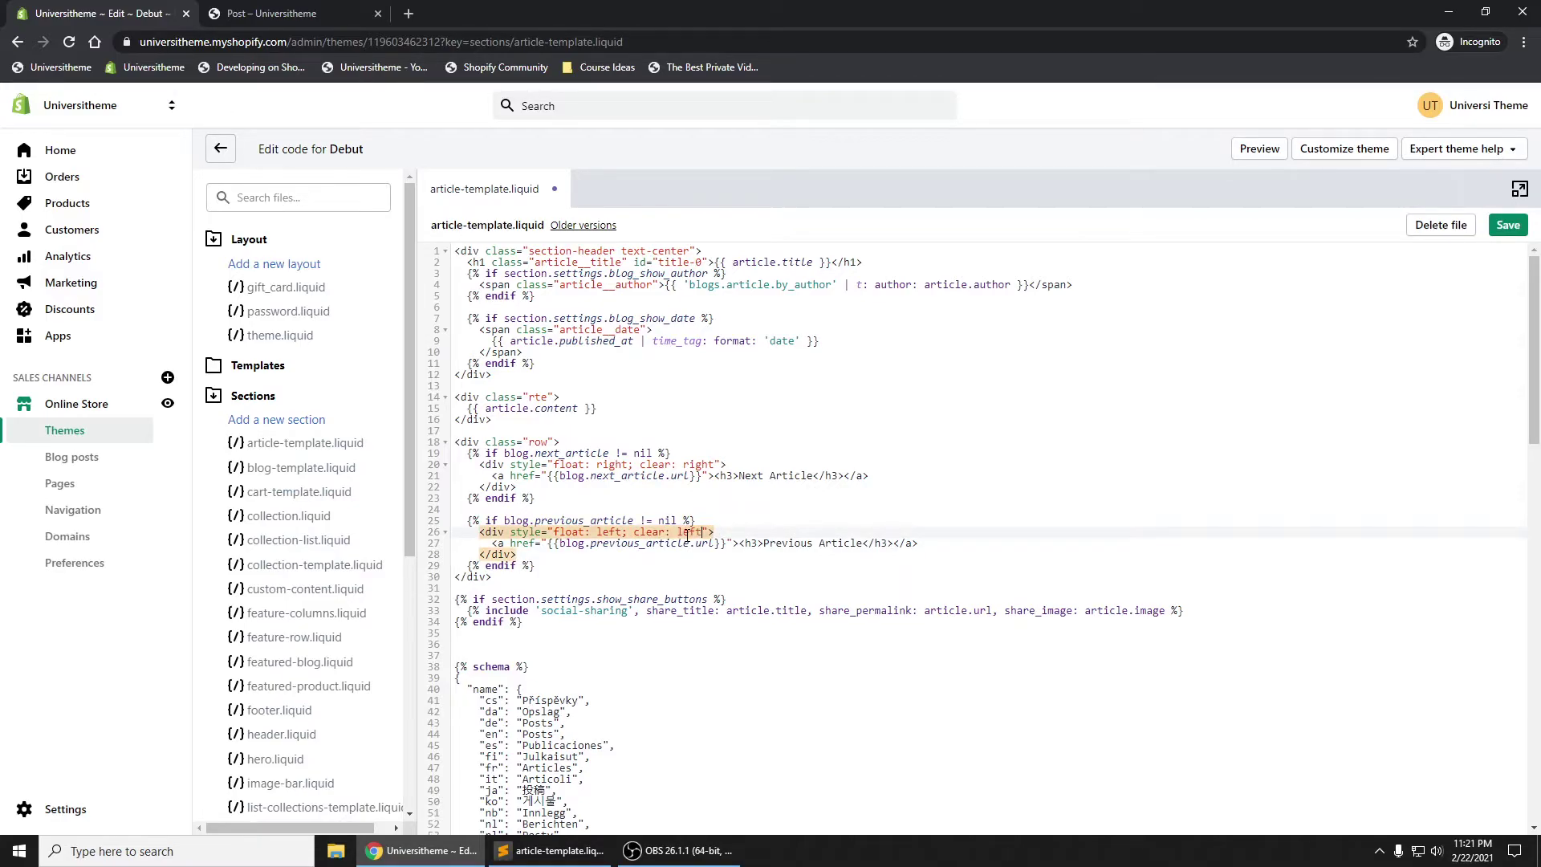
pyautogui.hotkey('ctrl', 's')
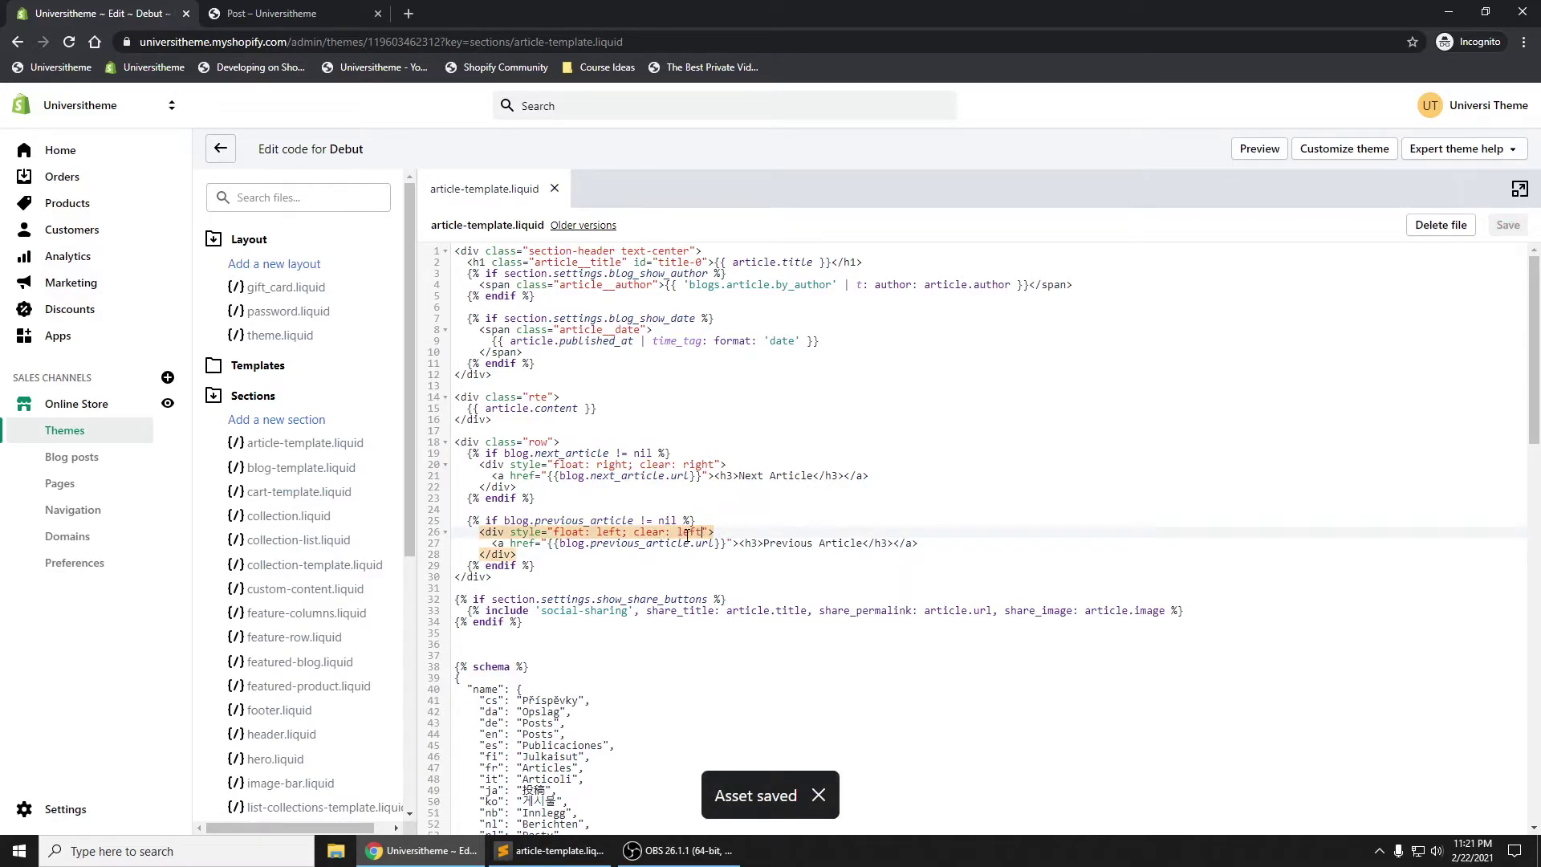
# Reload the post to see the Next Article link, then change the wrapper div's class from row to grid.
pyautogui.click(321, 12)
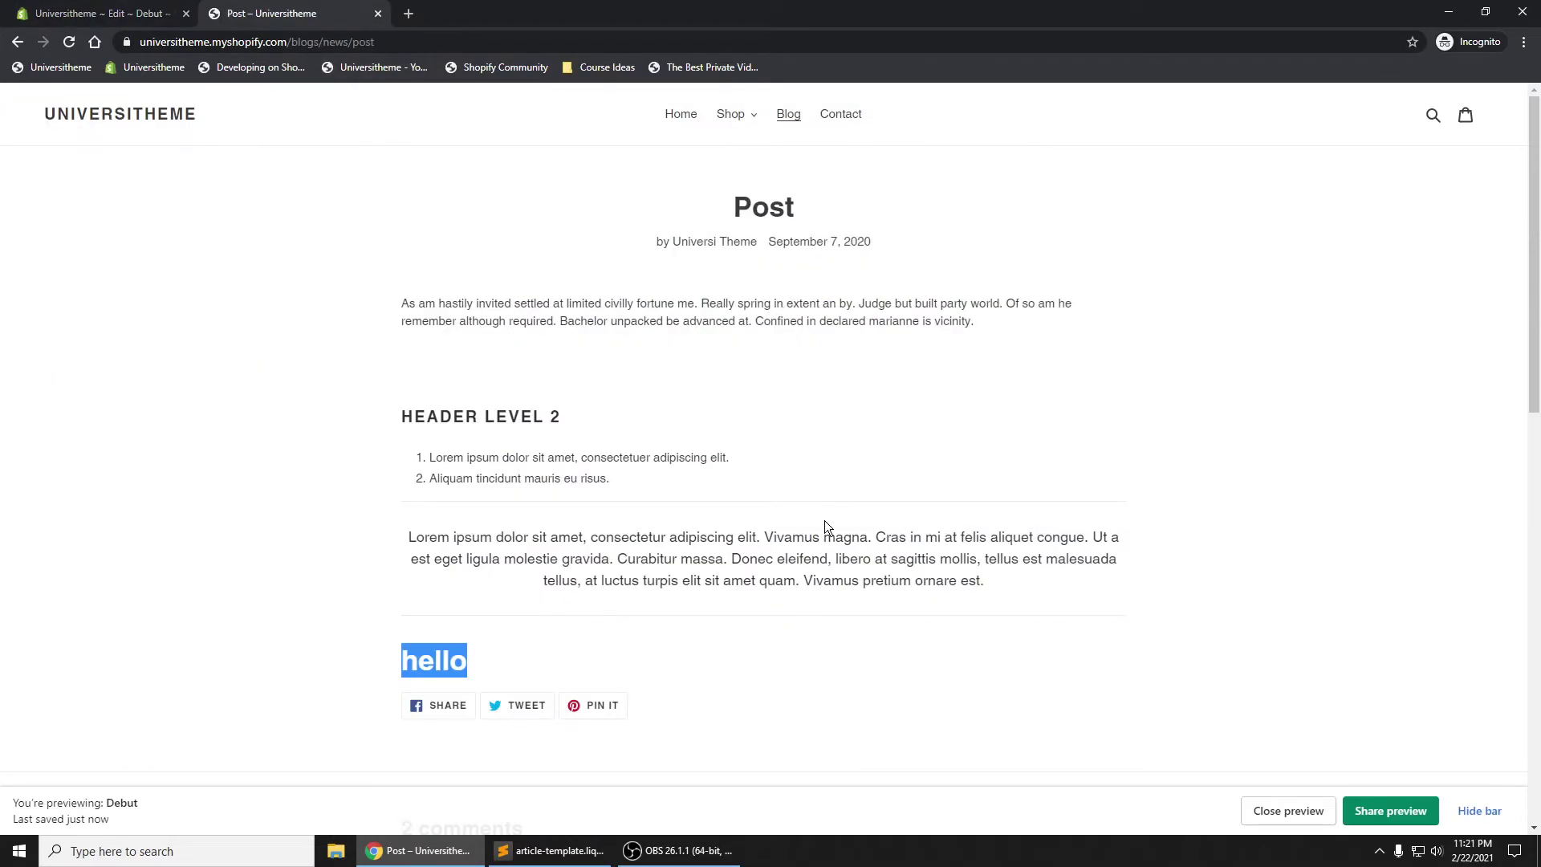
pyautogui.hotkey('ctrl', 'r')
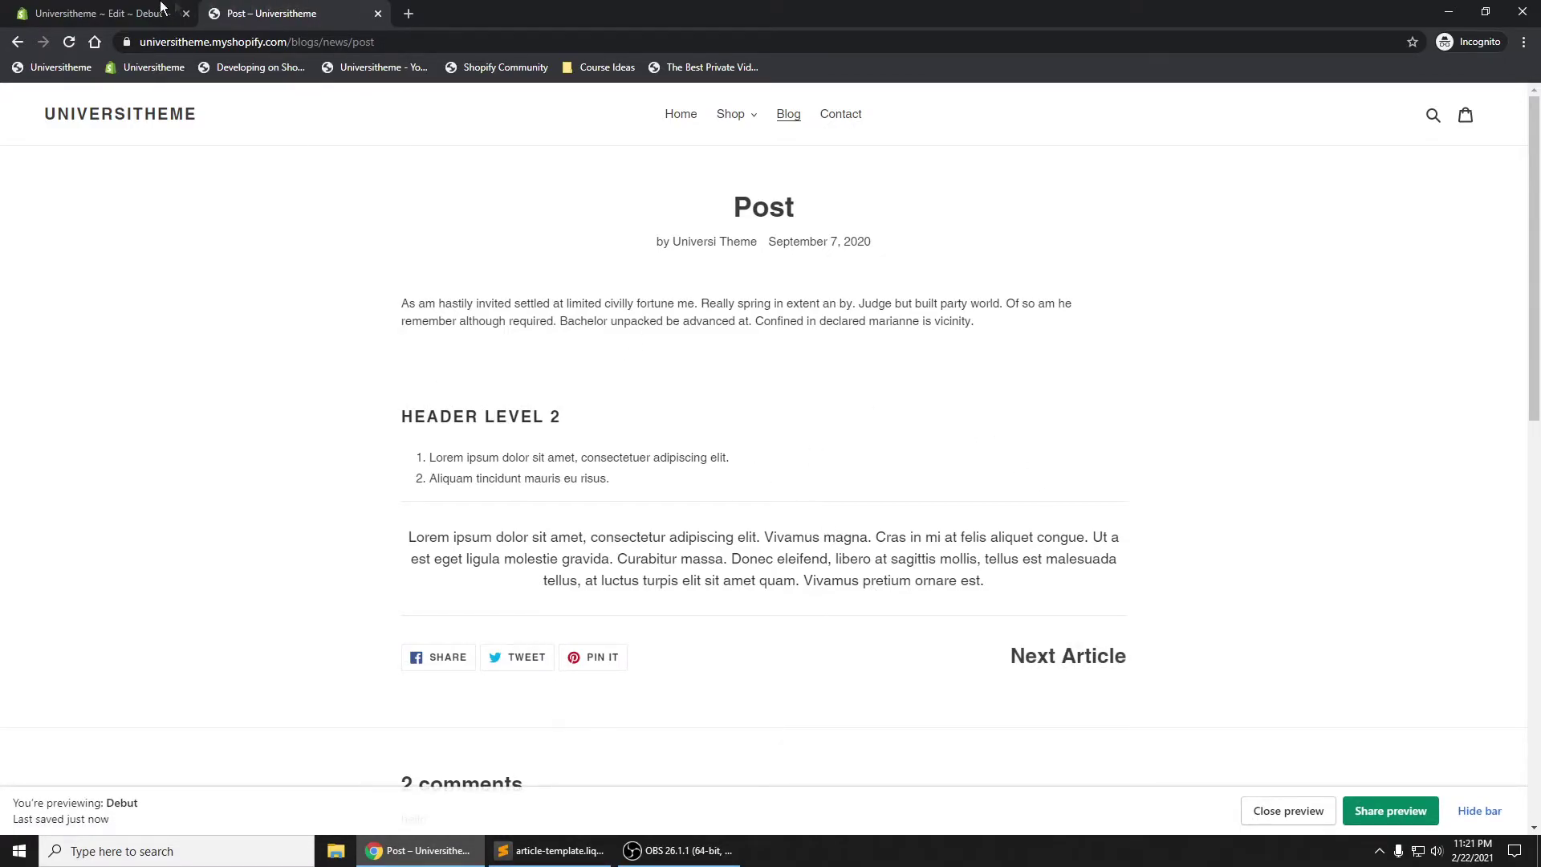
pyautogui.hotkey('ctrl', 'Tab')
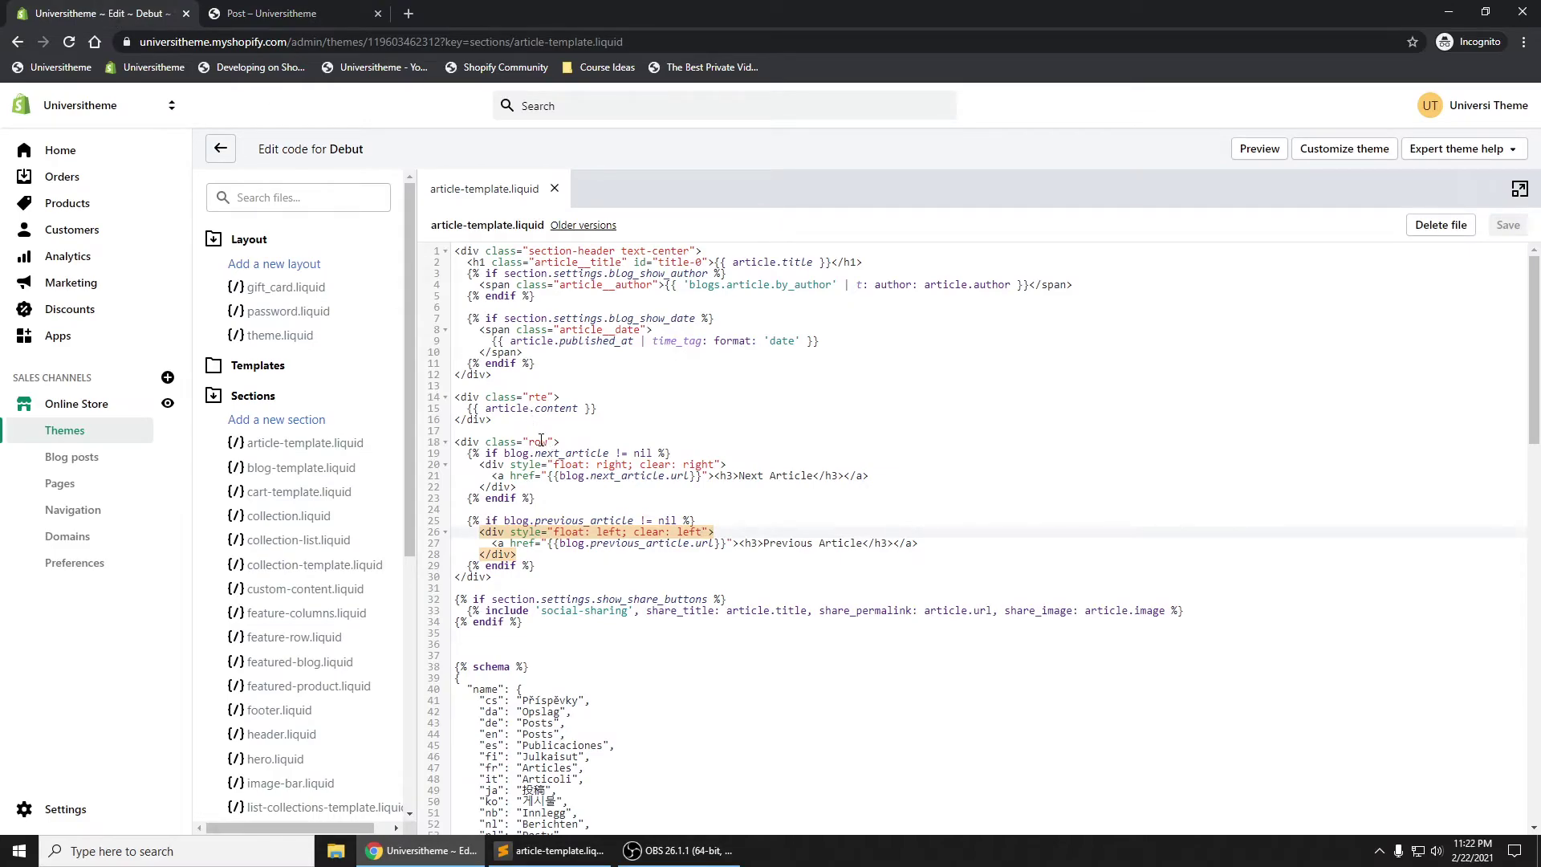
pyautogui.doubleClick(540, 441)
pyautogui.write('grid')
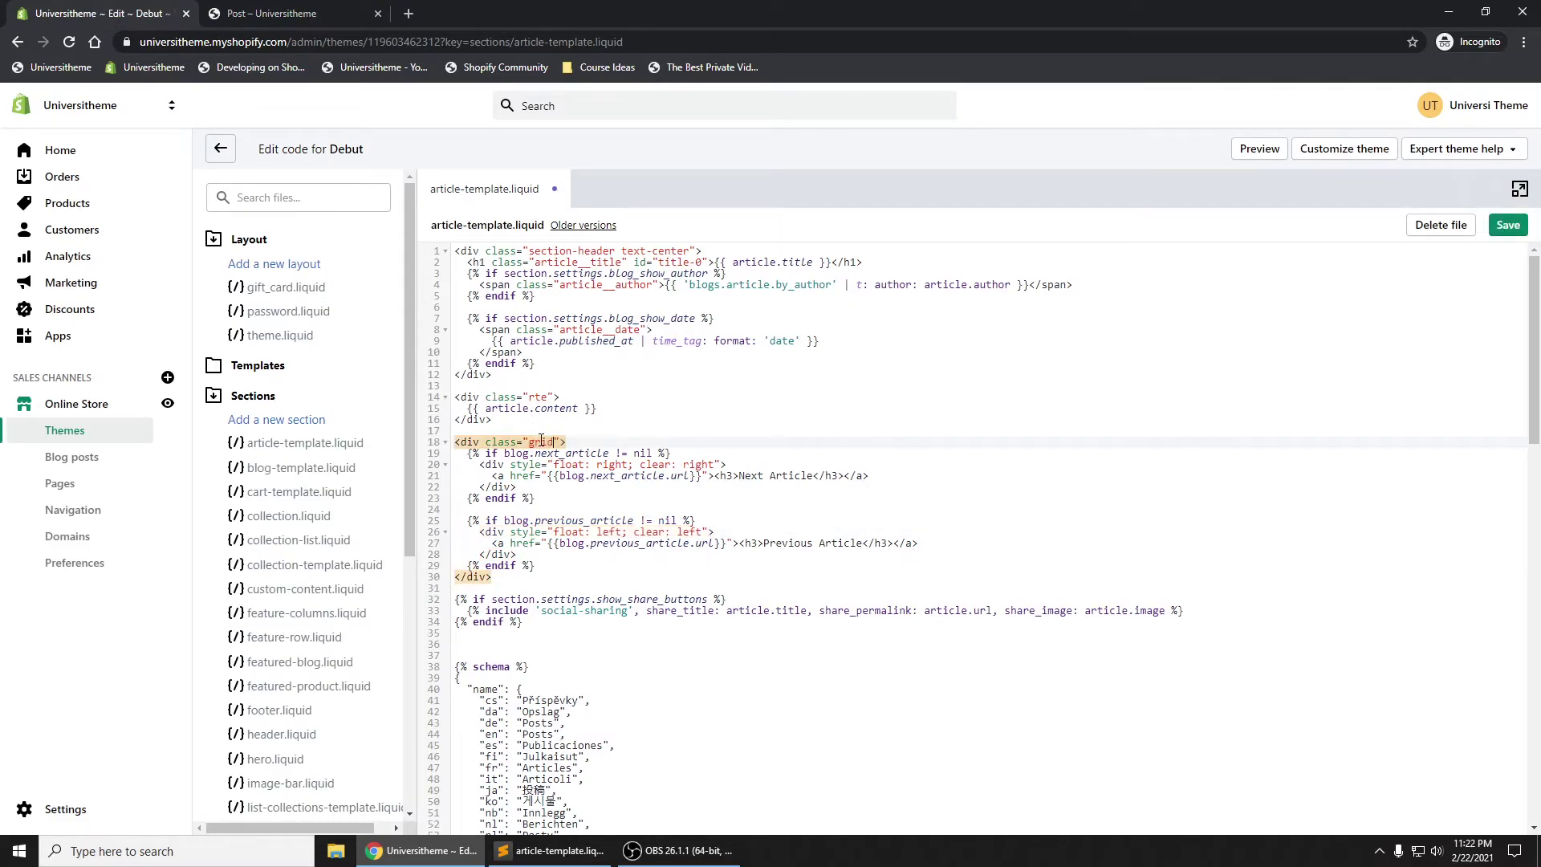
pyautogui.hotkey('ctrl', 's')
pyautogui.hotkey('ctrl', 'Tab')
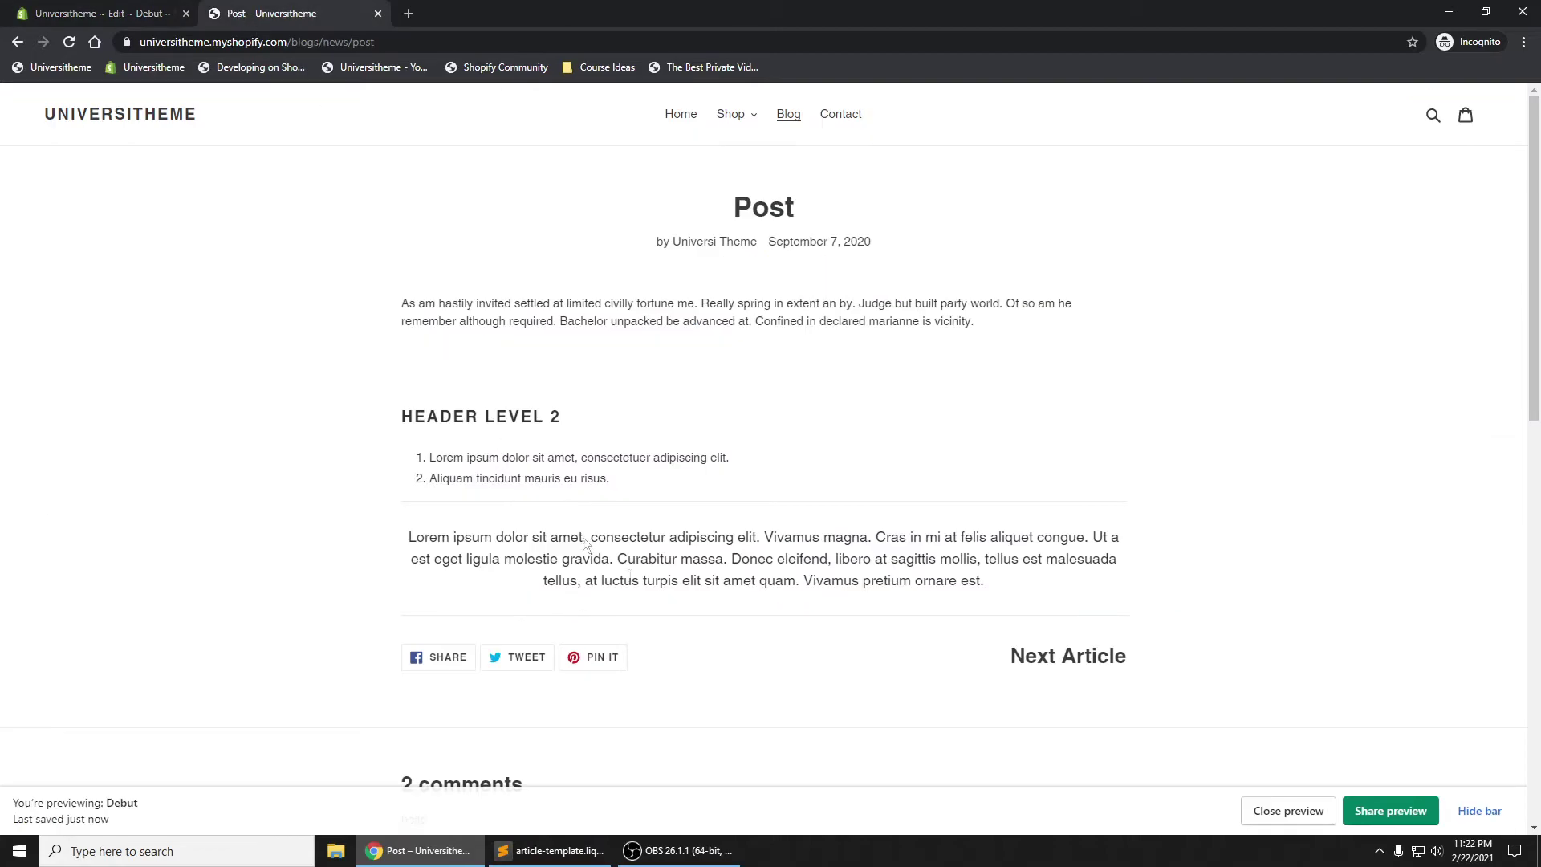
pyautogui.press('super')
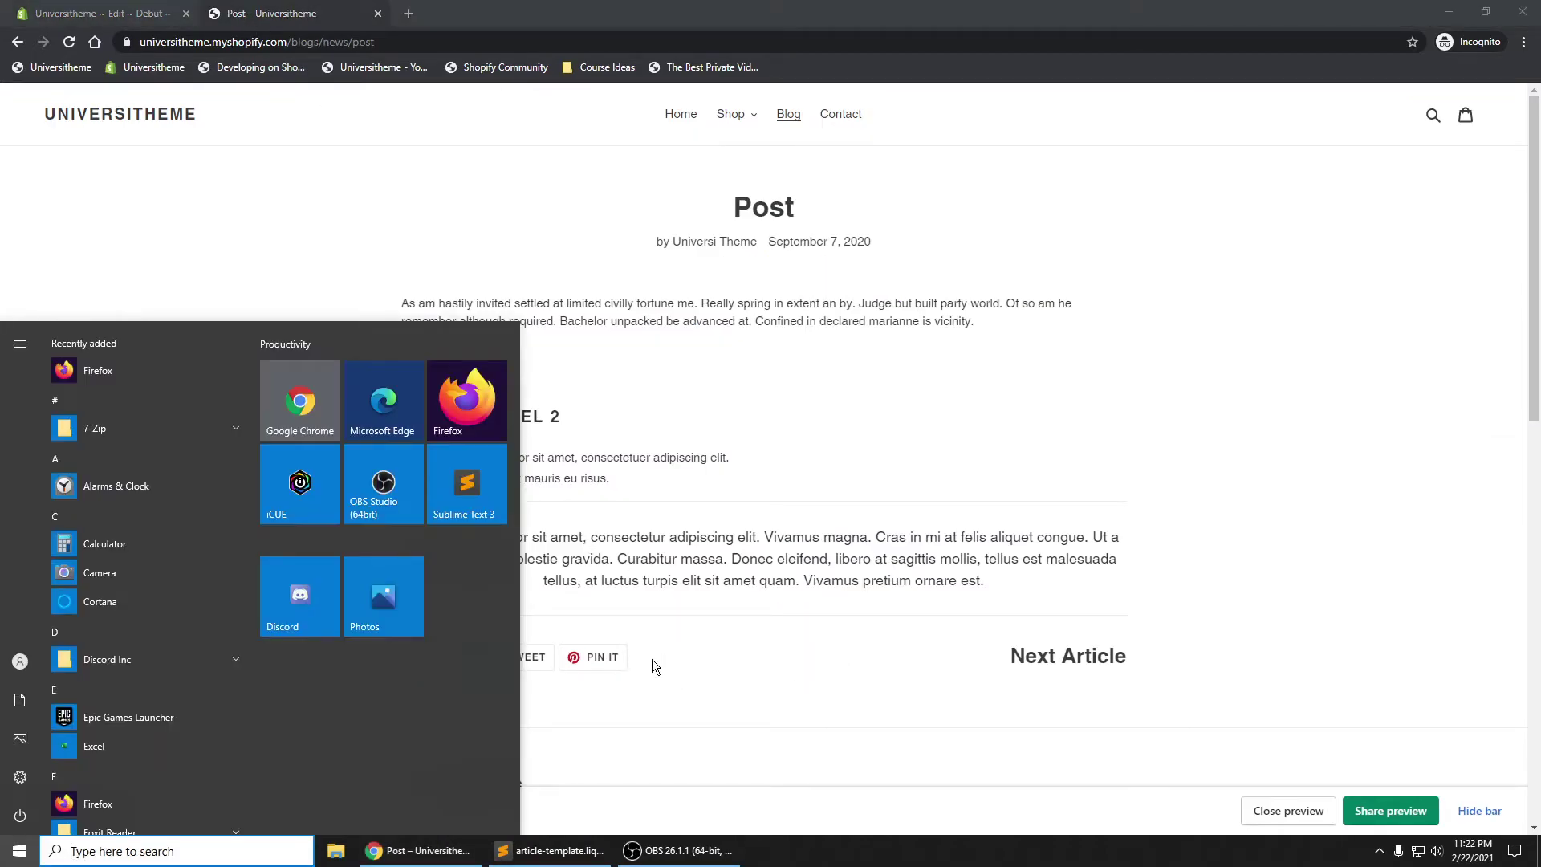
pyautogui.press('super')
pyautogui.moveTo(636, 626)
pyautogui.mouseDown()
pyautogui.moveTo(696, 685)
pyautogui.moveTo(608, 628)
pyautogui.mouseUp()
pyautogui.moveTo(734, 648); pyautogui.dragTo(867, 580)
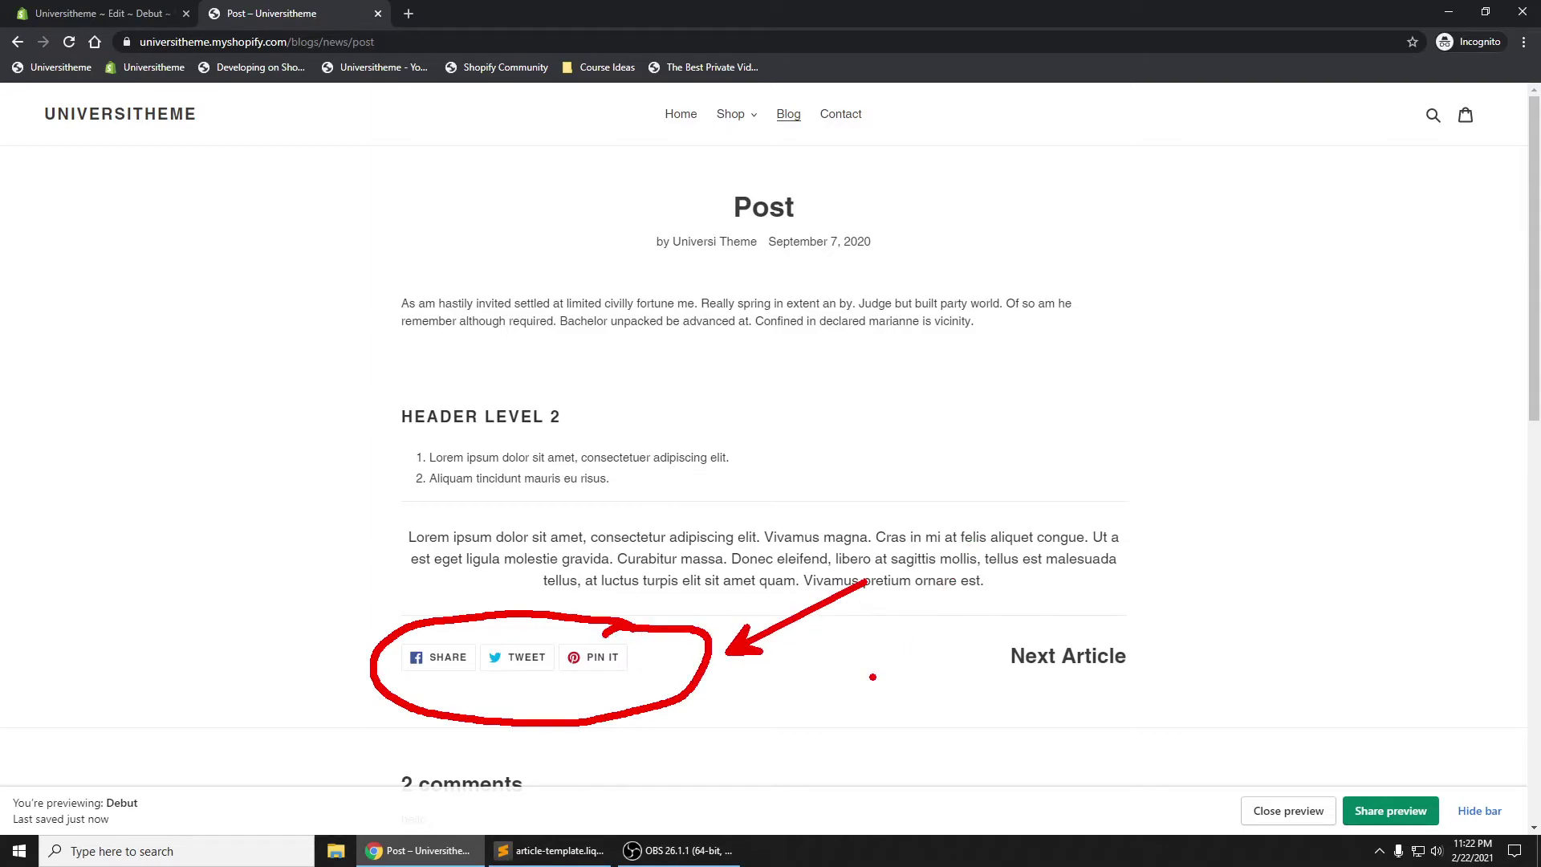
pyautogui.press('e')
pyautogui.moveTo(991, 663); pyautogui.dragTo(814, 661)
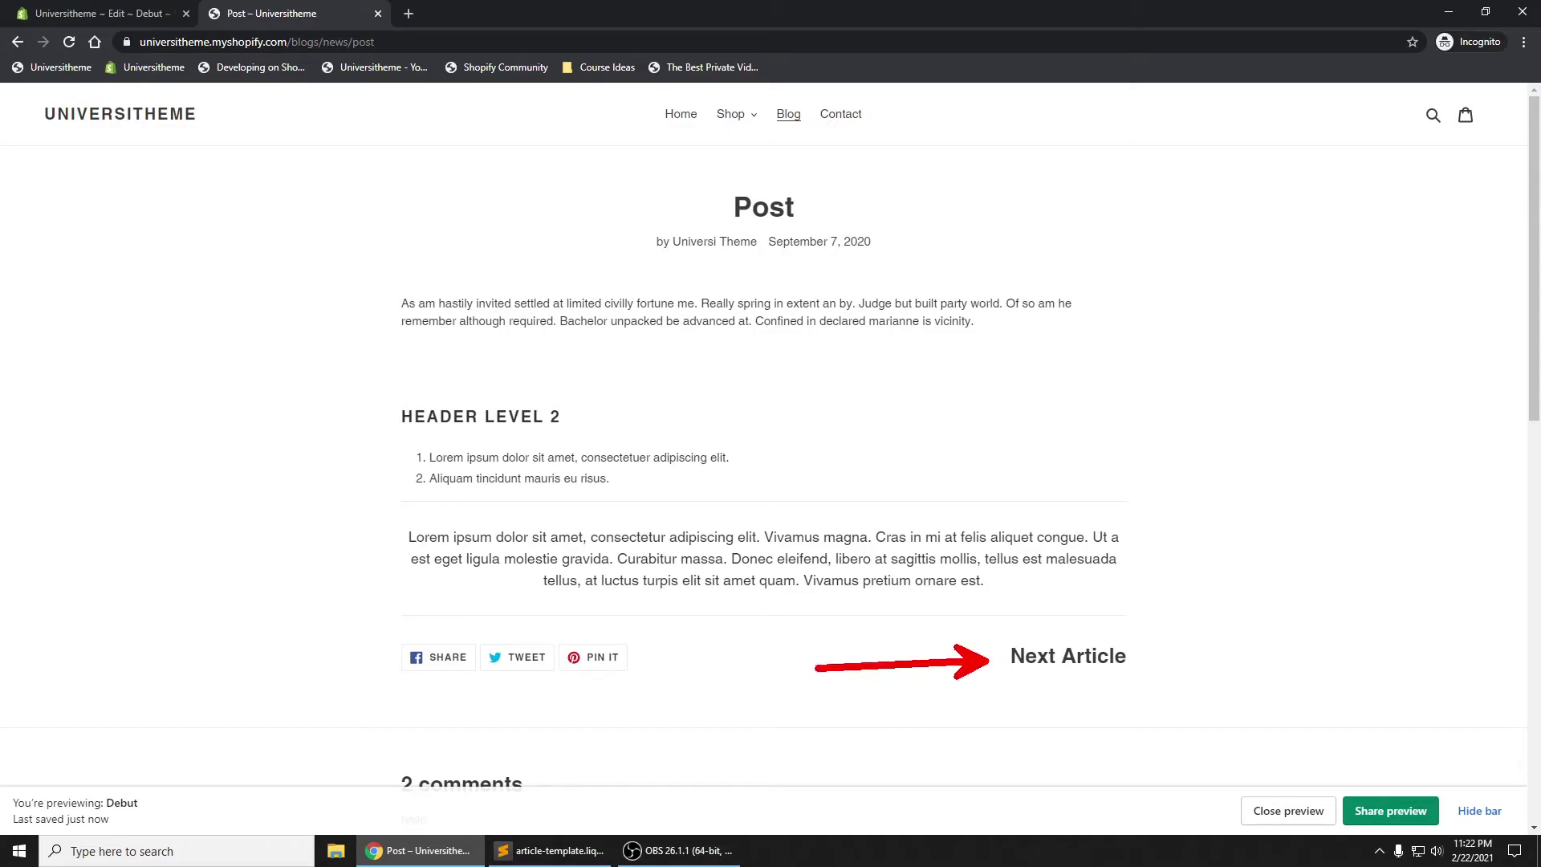
pyautogui.moveTo(651, 658); pyautogui.dragTo(788, 658)
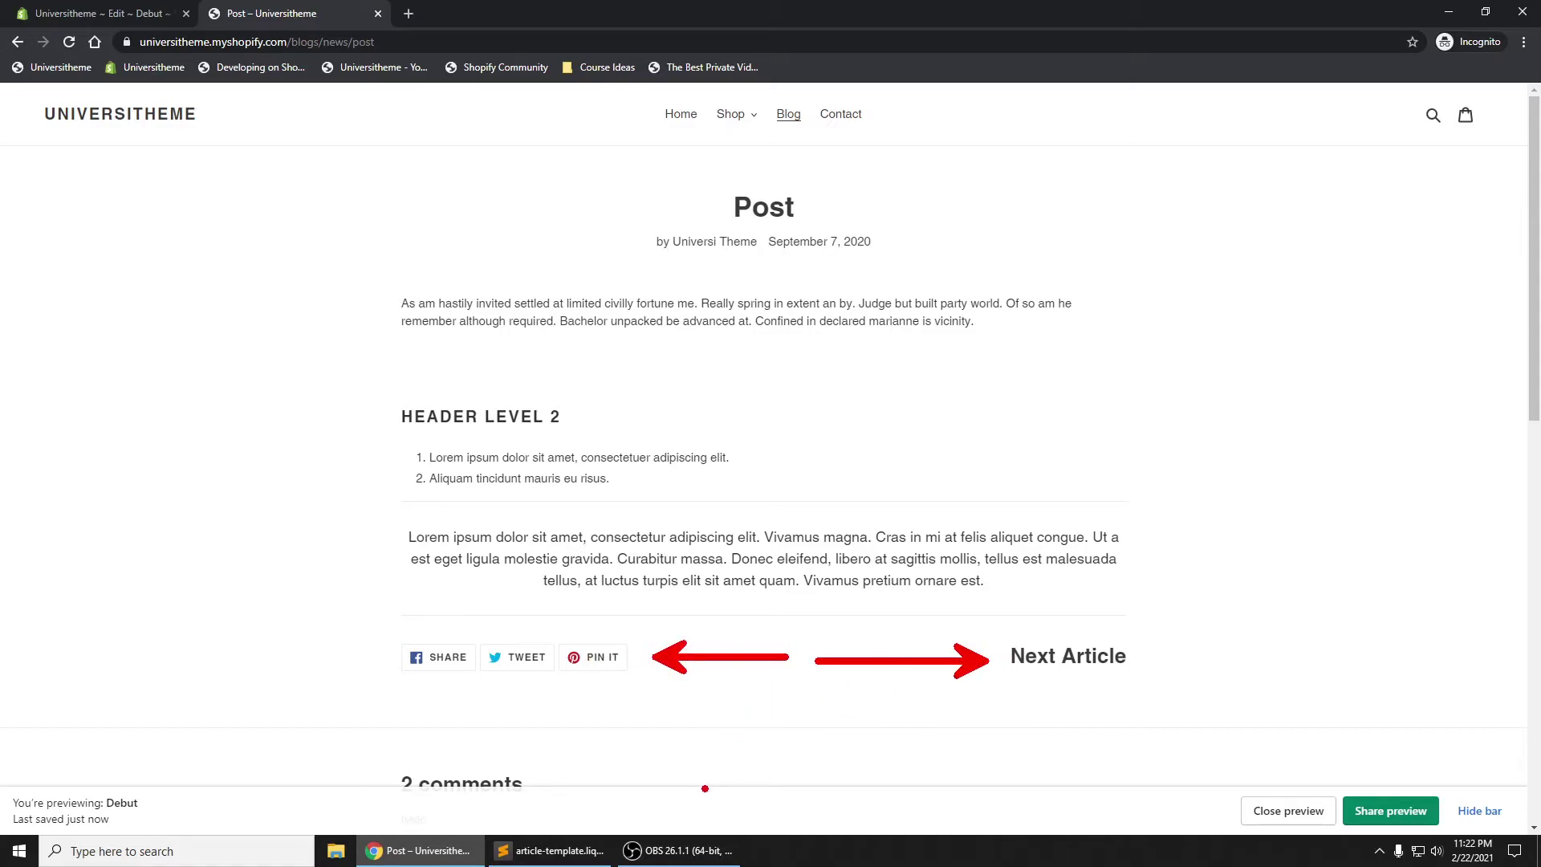
pyautogui.press('e')
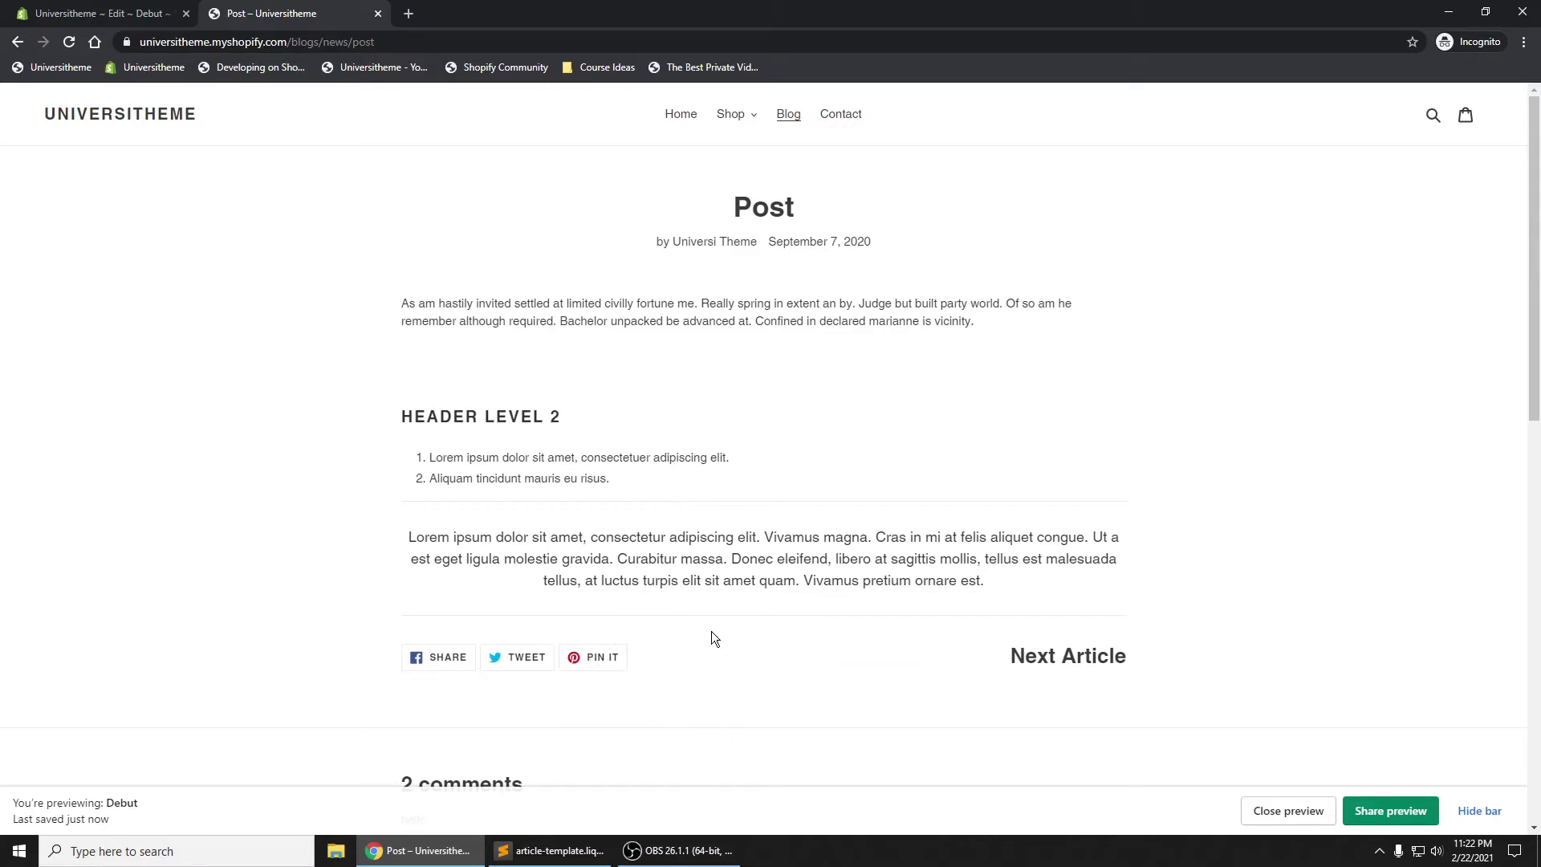
pyautogui.hotkey('ctrl', 's')
pyautogui.click(925, 440)
pyautogui.click(69, 41)
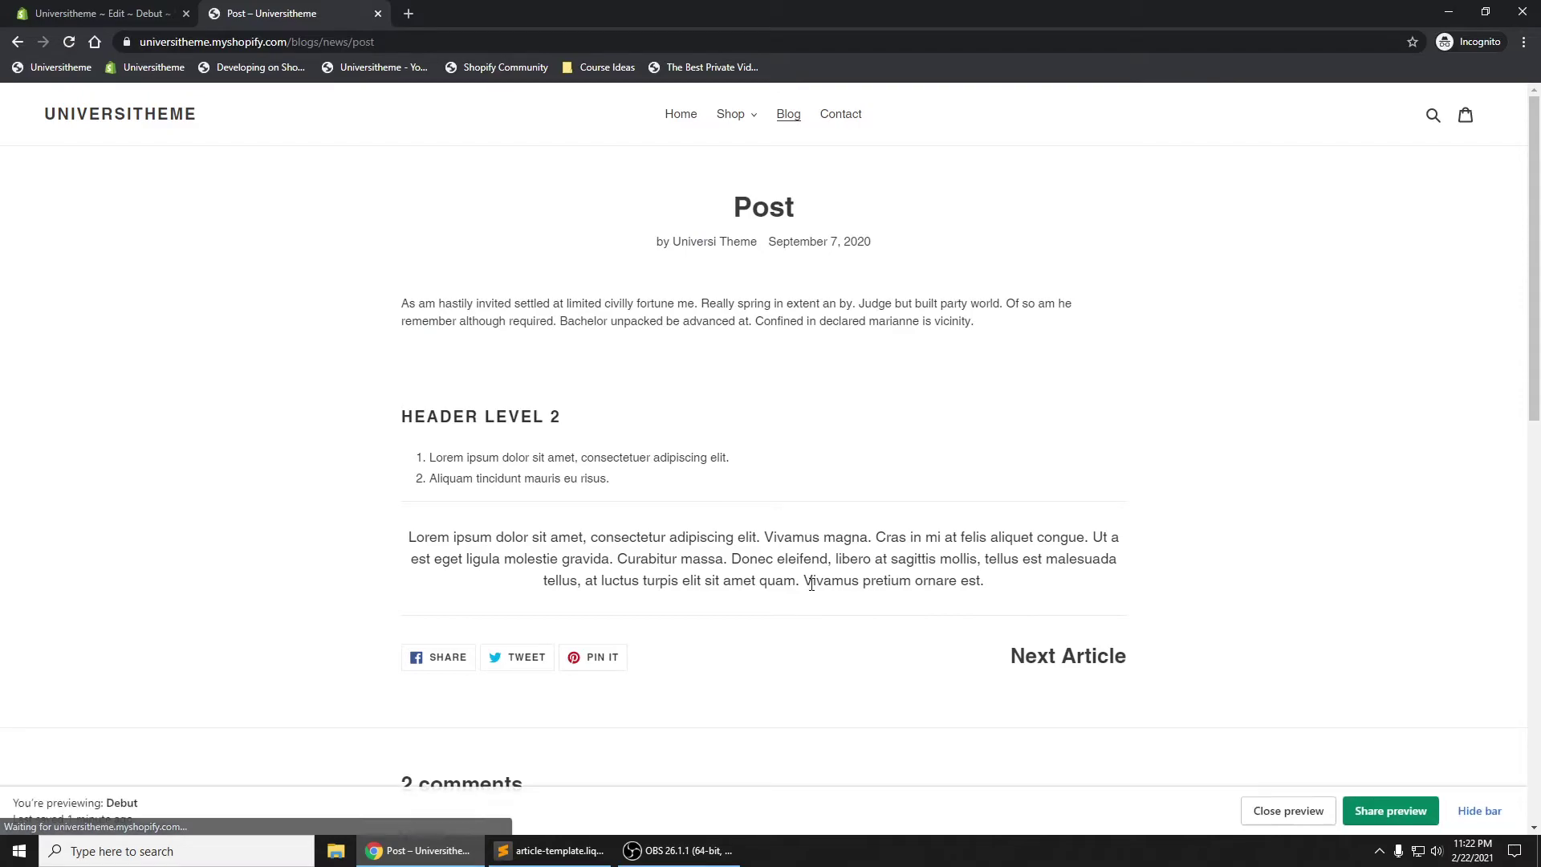
# Save the grid class change in article-template.liquid and reload the Post preview.
pyautogui.click(117, 13)
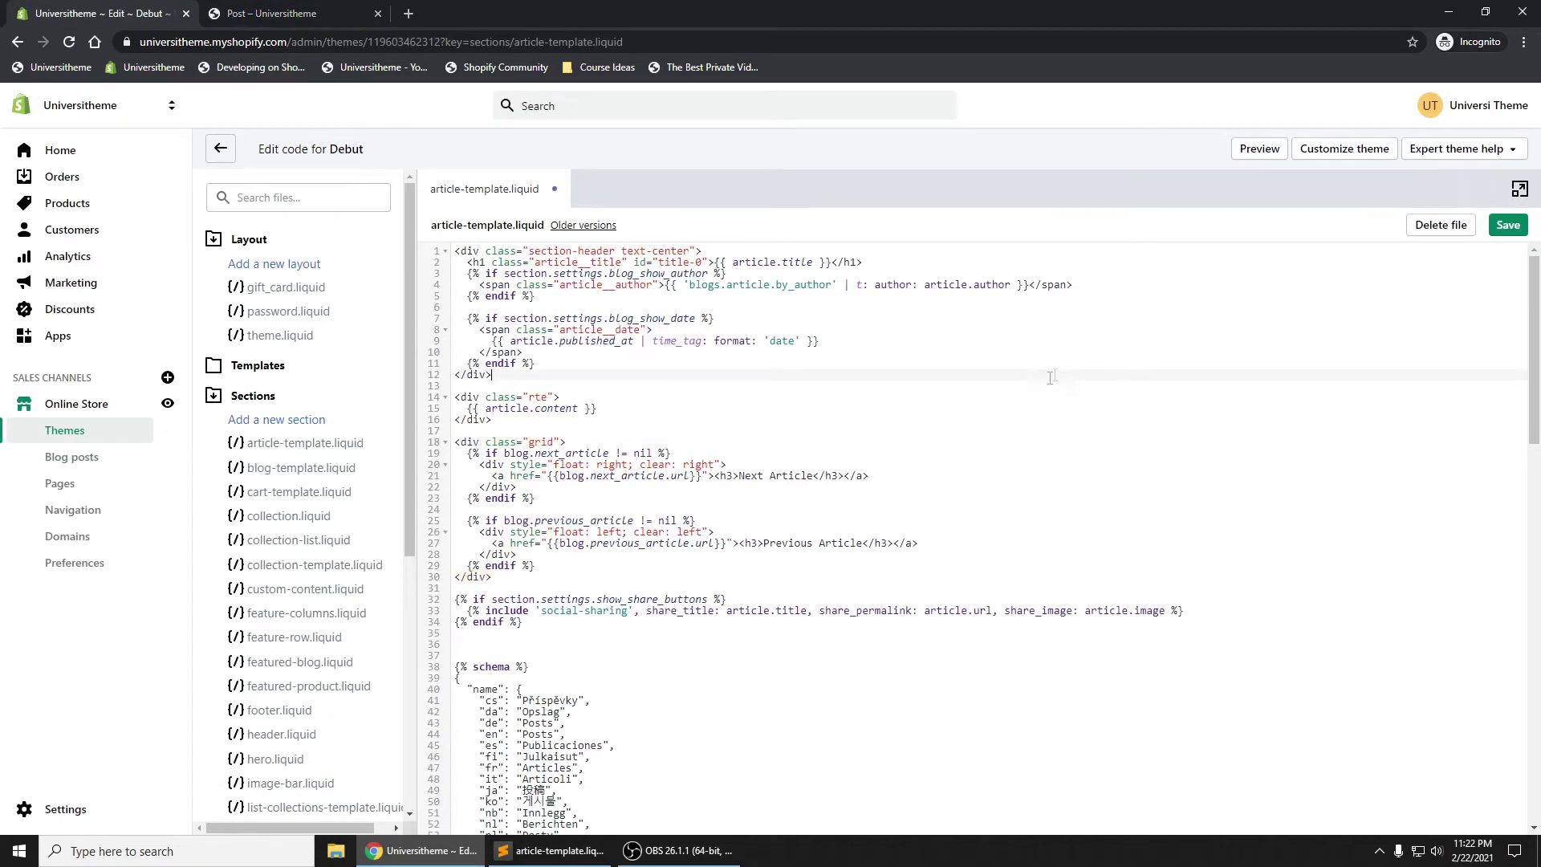
pyautogui.click(540, 441)
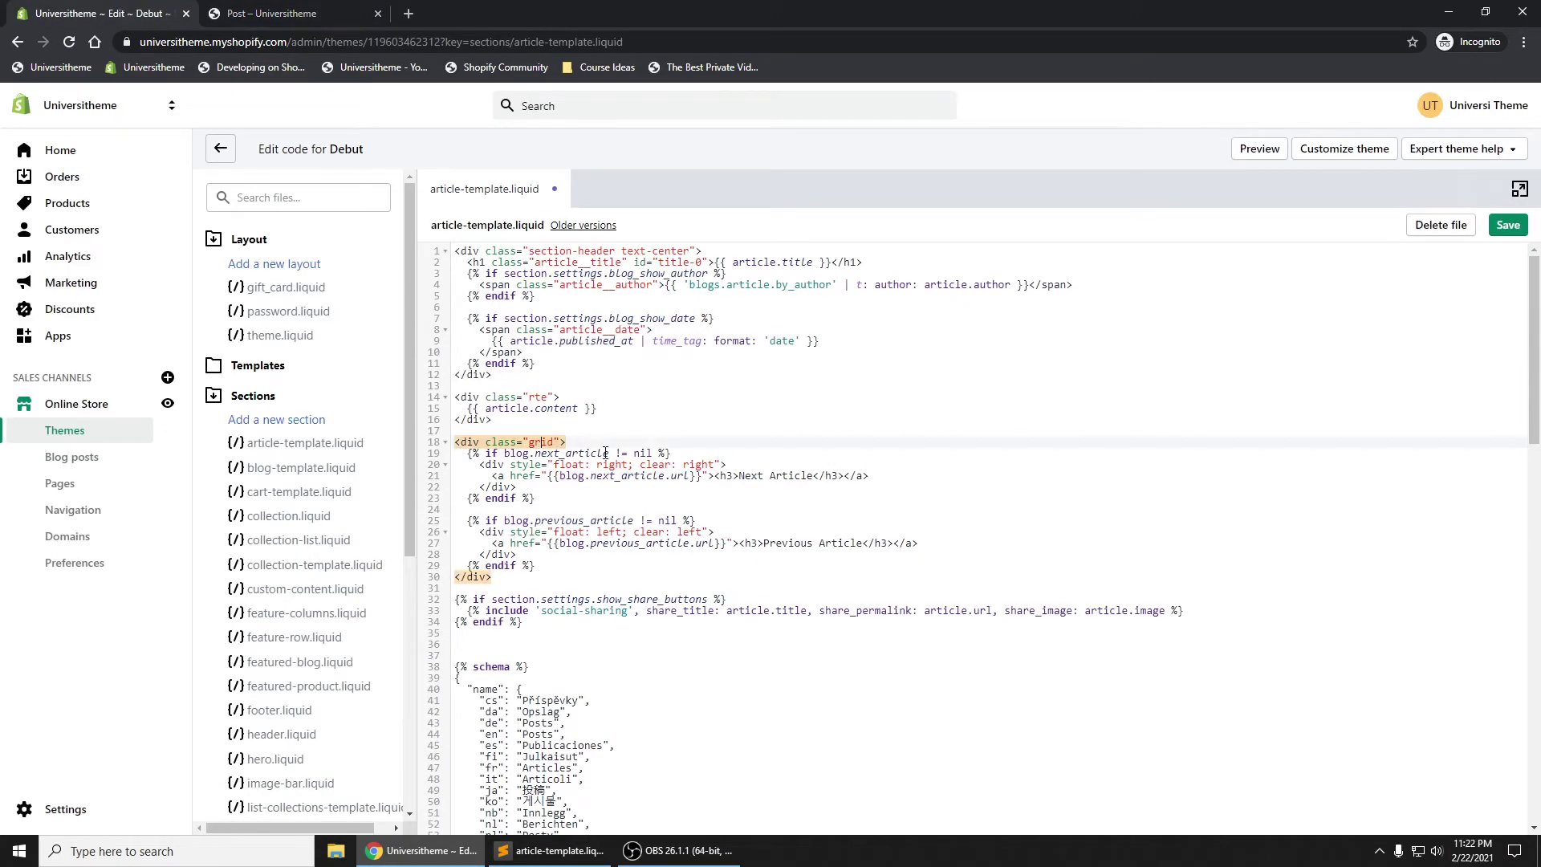
pyautogui.hotkey('ctrl', 's')
pyautogui.click(289, 12)
pyautogui.click(68, 40)
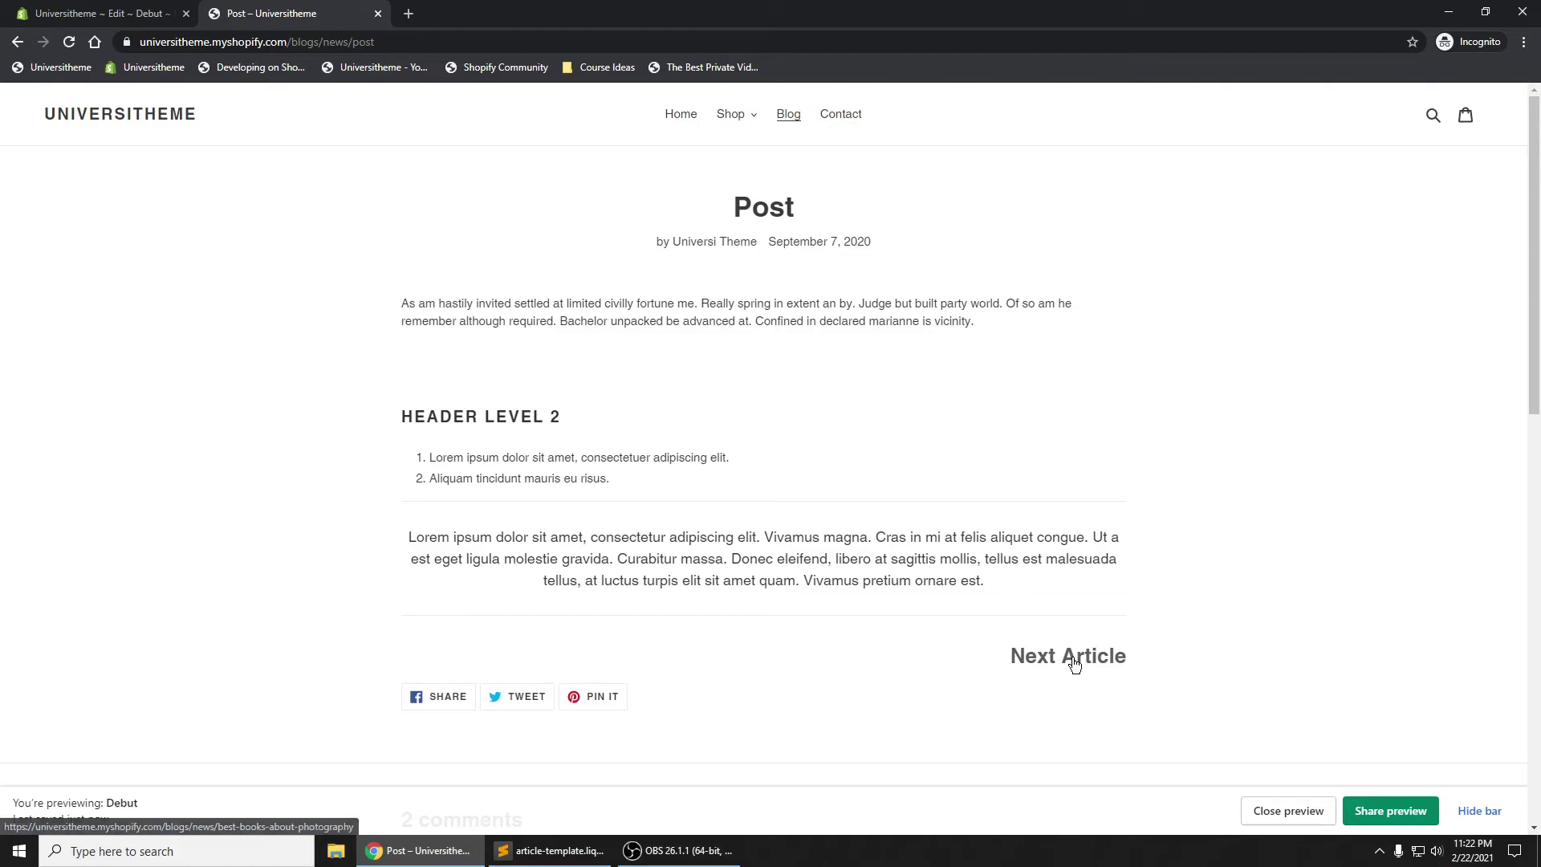
# Edit the headings to 'Next Article >>' and '<< Previous Article' in article-template.liquid and save.
pyautogui.click(154, 12)
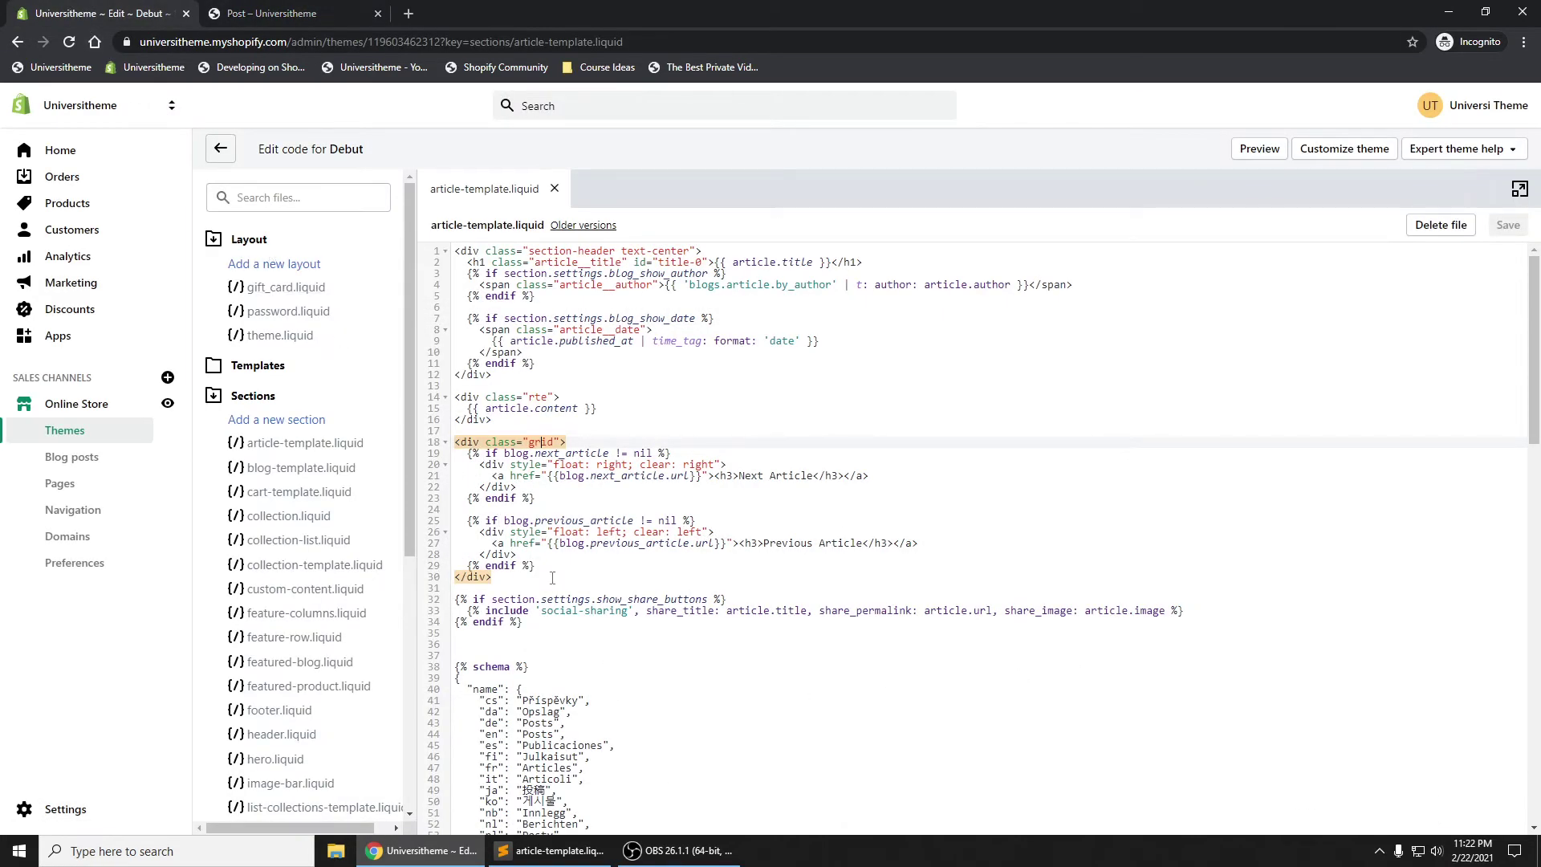
pyautogui.click(817, 475)
pyautogui.write('>>')
pyautogui.click(767, 545)
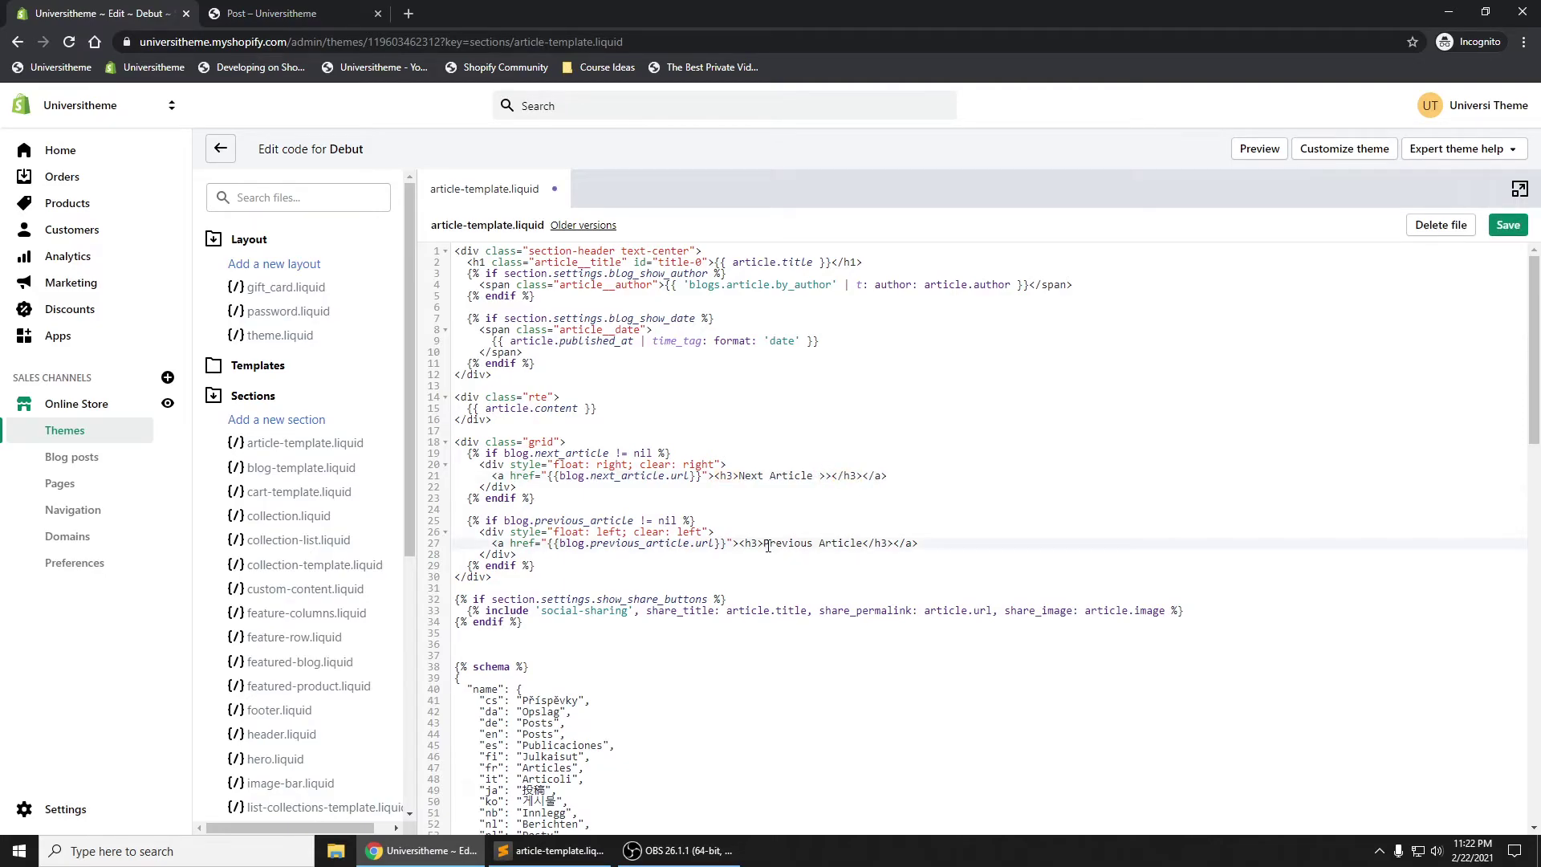
pyautogui.write('<<')
pyautogui.hotkey('ctrl', 's')
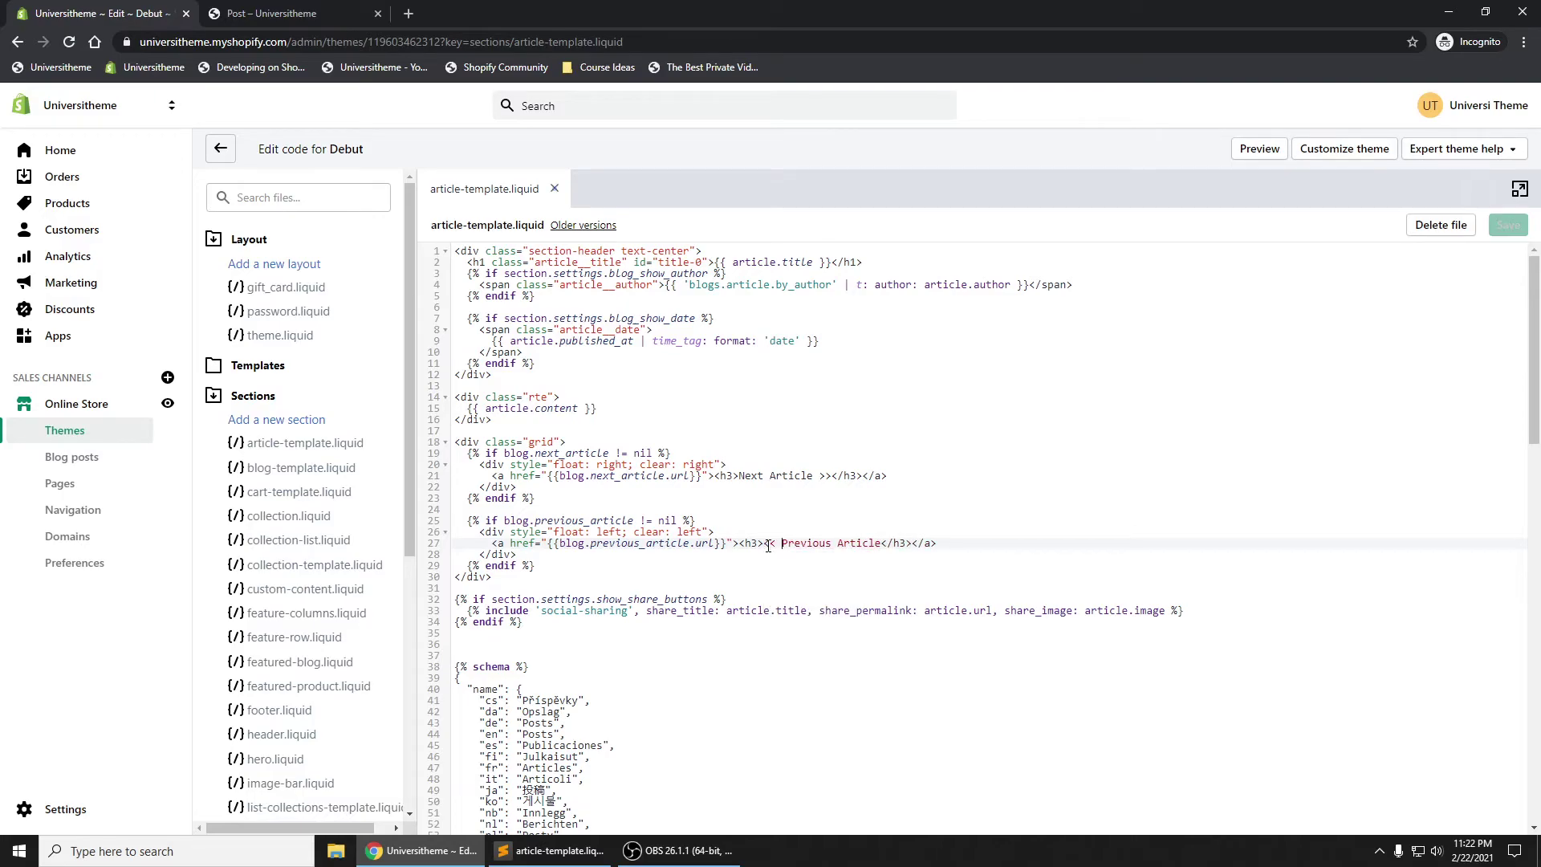
# Reload the Post preview so the blog post shows the new arrow links.
pyautogui.click(245, 16)
pyautogui.click(69, 42)
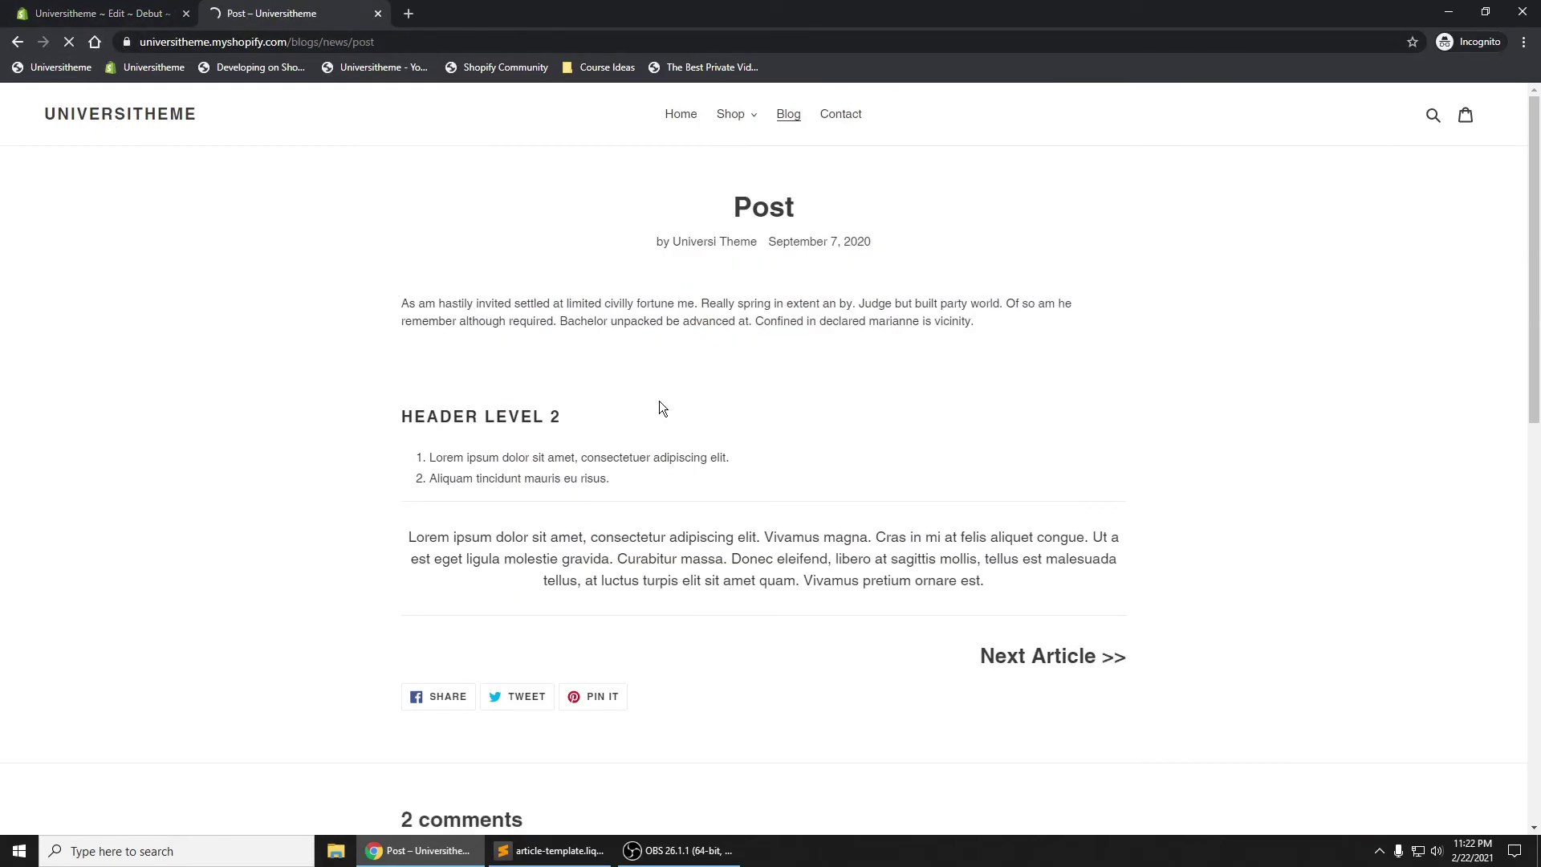
pyautogui.click(1067, 663)
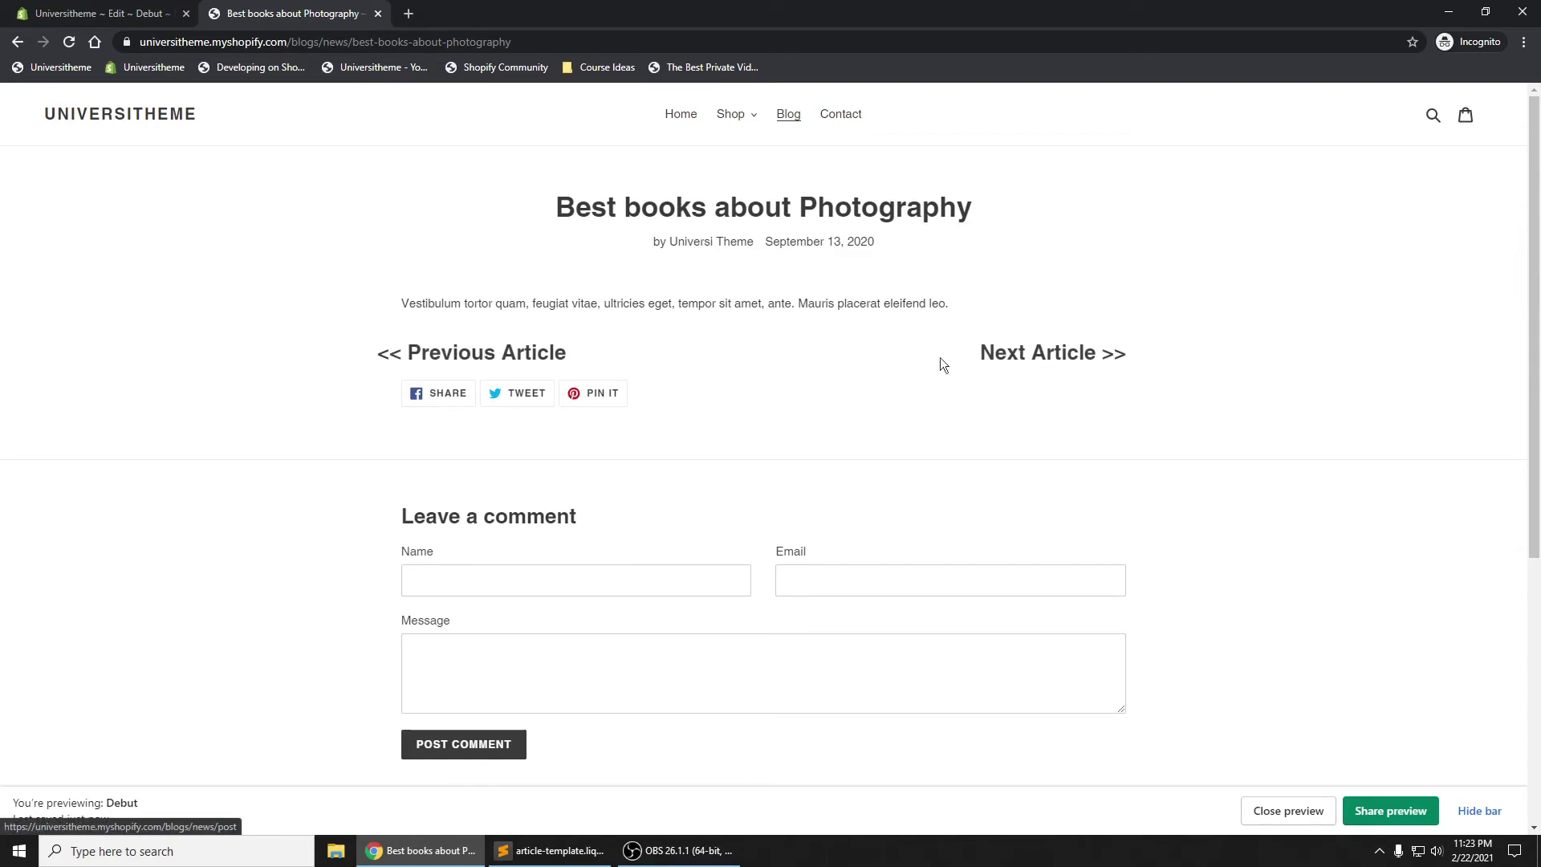
pyautogui.click(1049, 364)
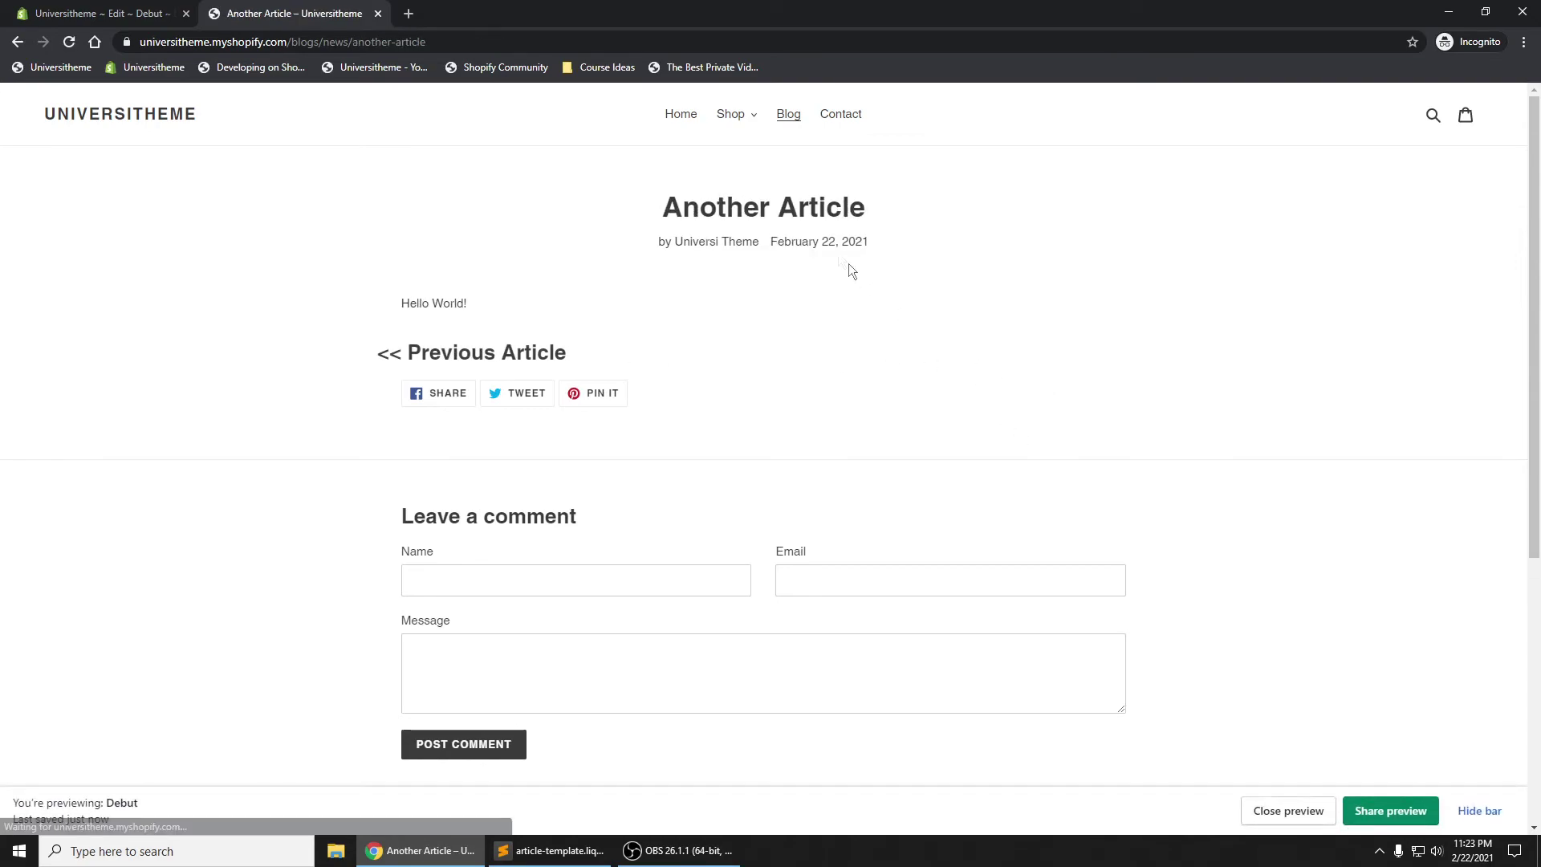
pyautogui.moveTo(681, 207); pyautogui.dragTo(866, 208)
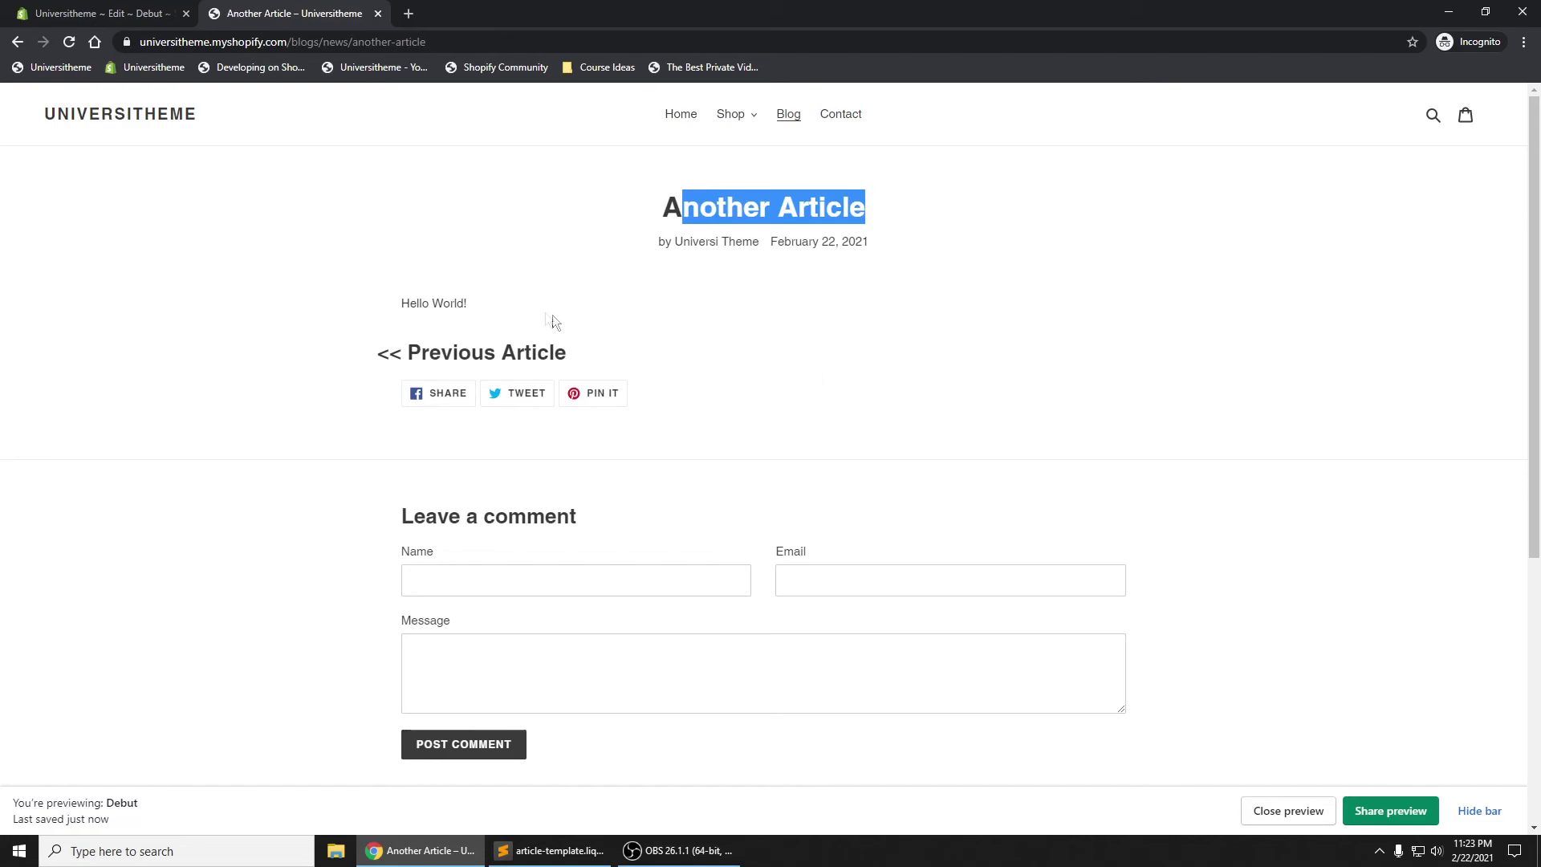
pyautogui.moveTo(553, 320); pyautogui.dragTo(406, 300)
pyautogui.click(510, 354)
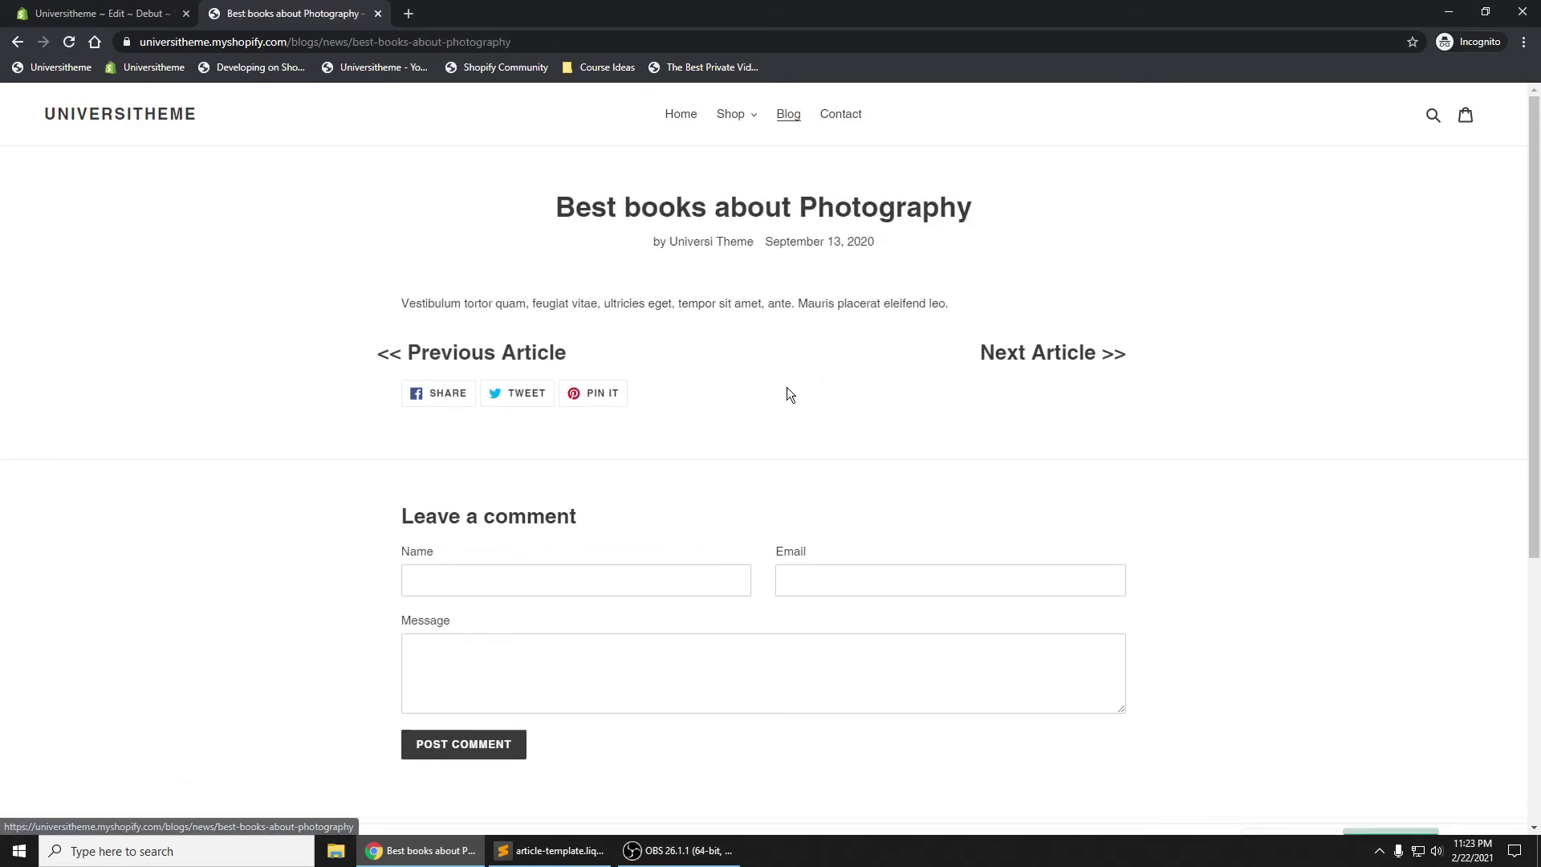
pyautogui.click(516, 358)
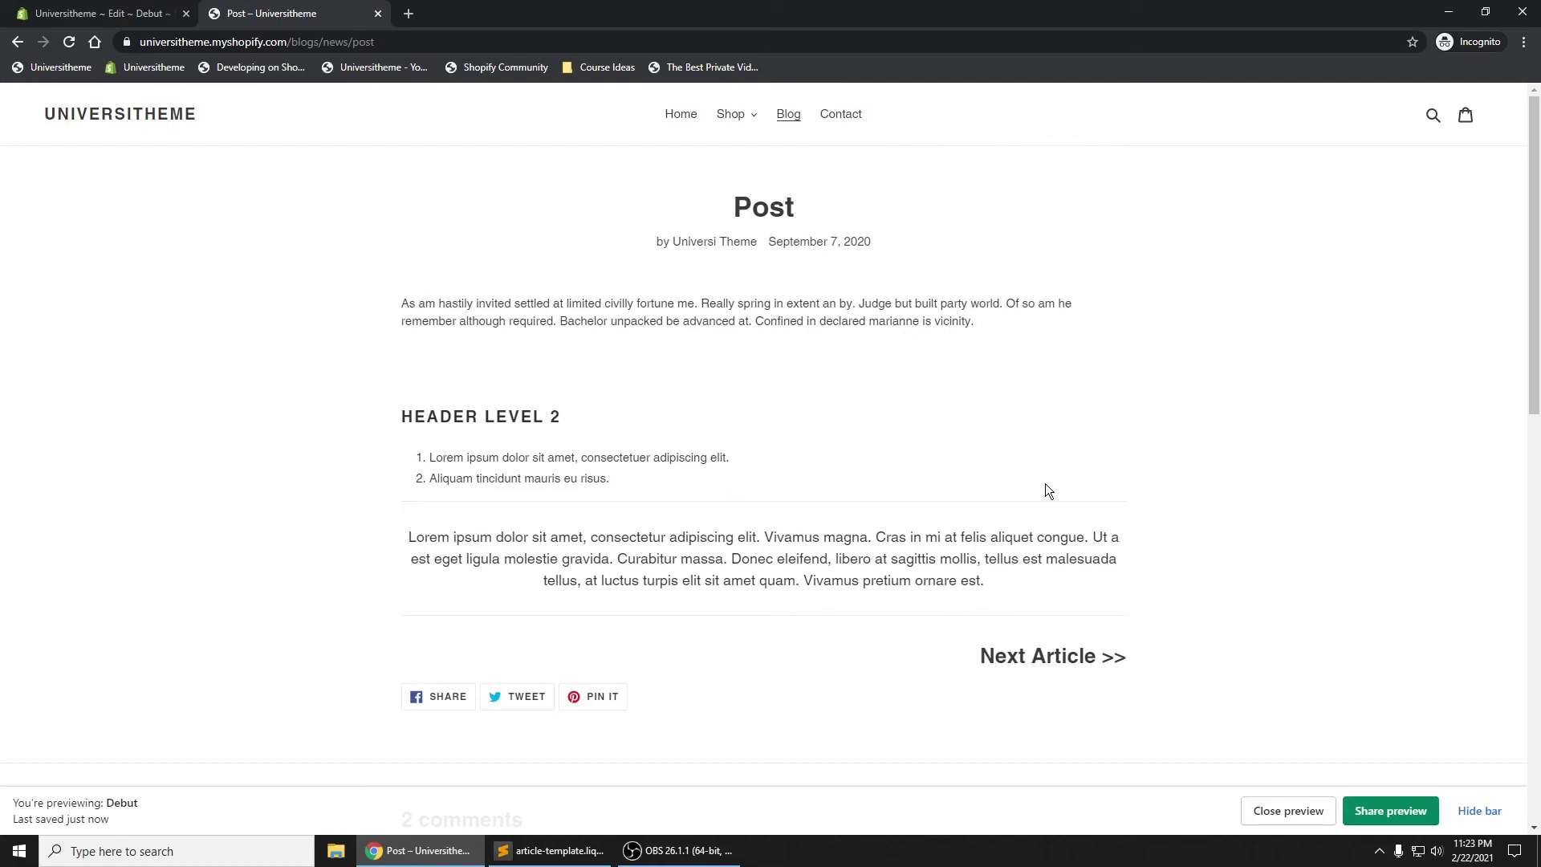
pyautogui.click(106, 13)
pyautogui.moveTo(502, 453); pyautogui.dragTo(616, 454)
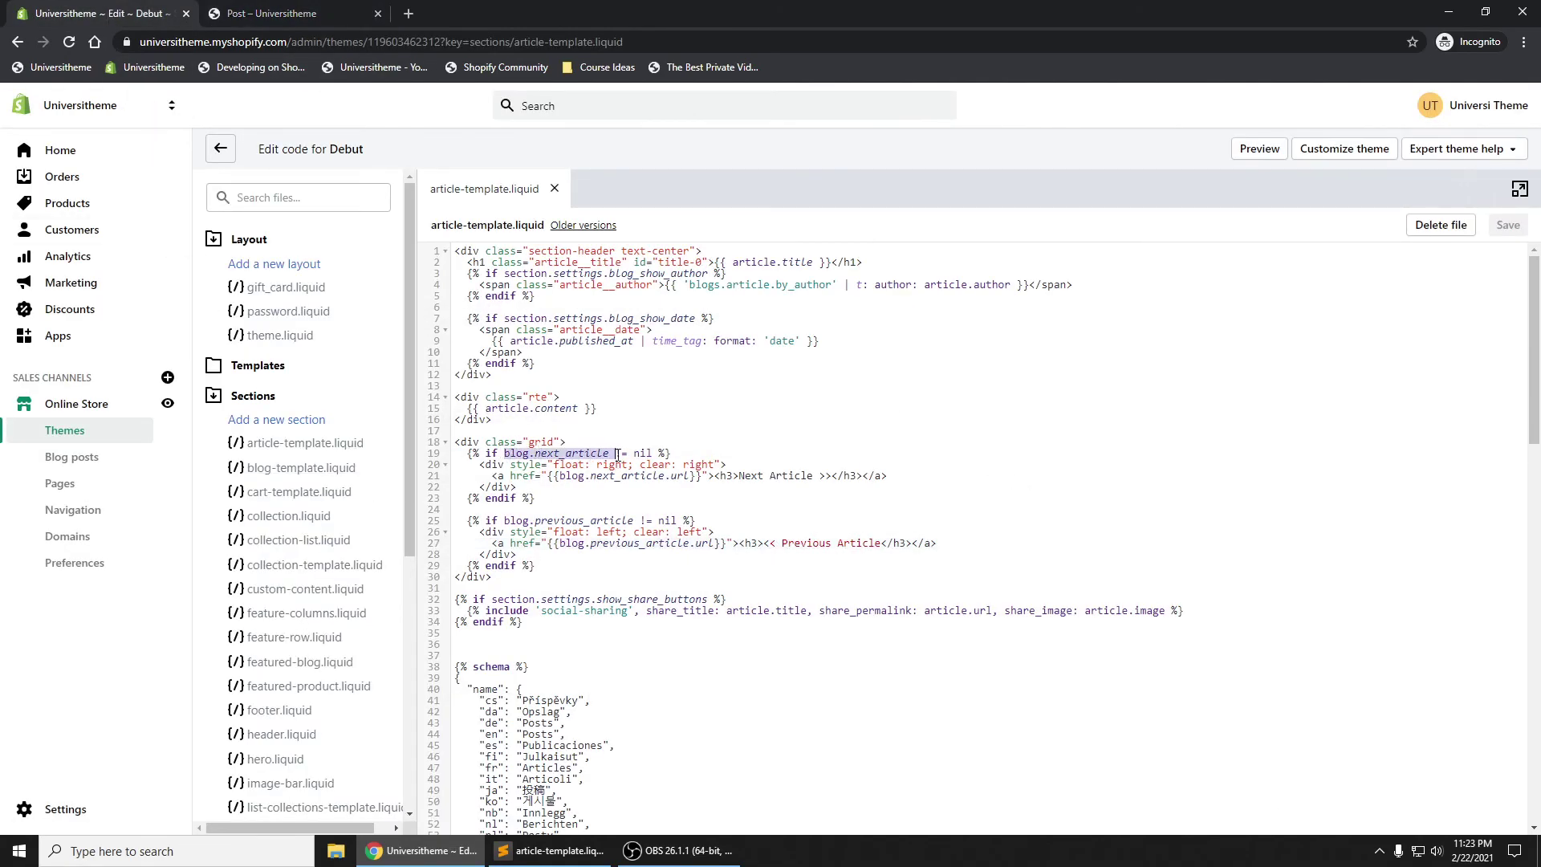
pyautogui.moveTo(617, 454)
pyautogui.mouseDown()
pyautogui.moveTo(652, 454)
pyautogui.moveTo(615, 454)
pyautogui.mouseUp()
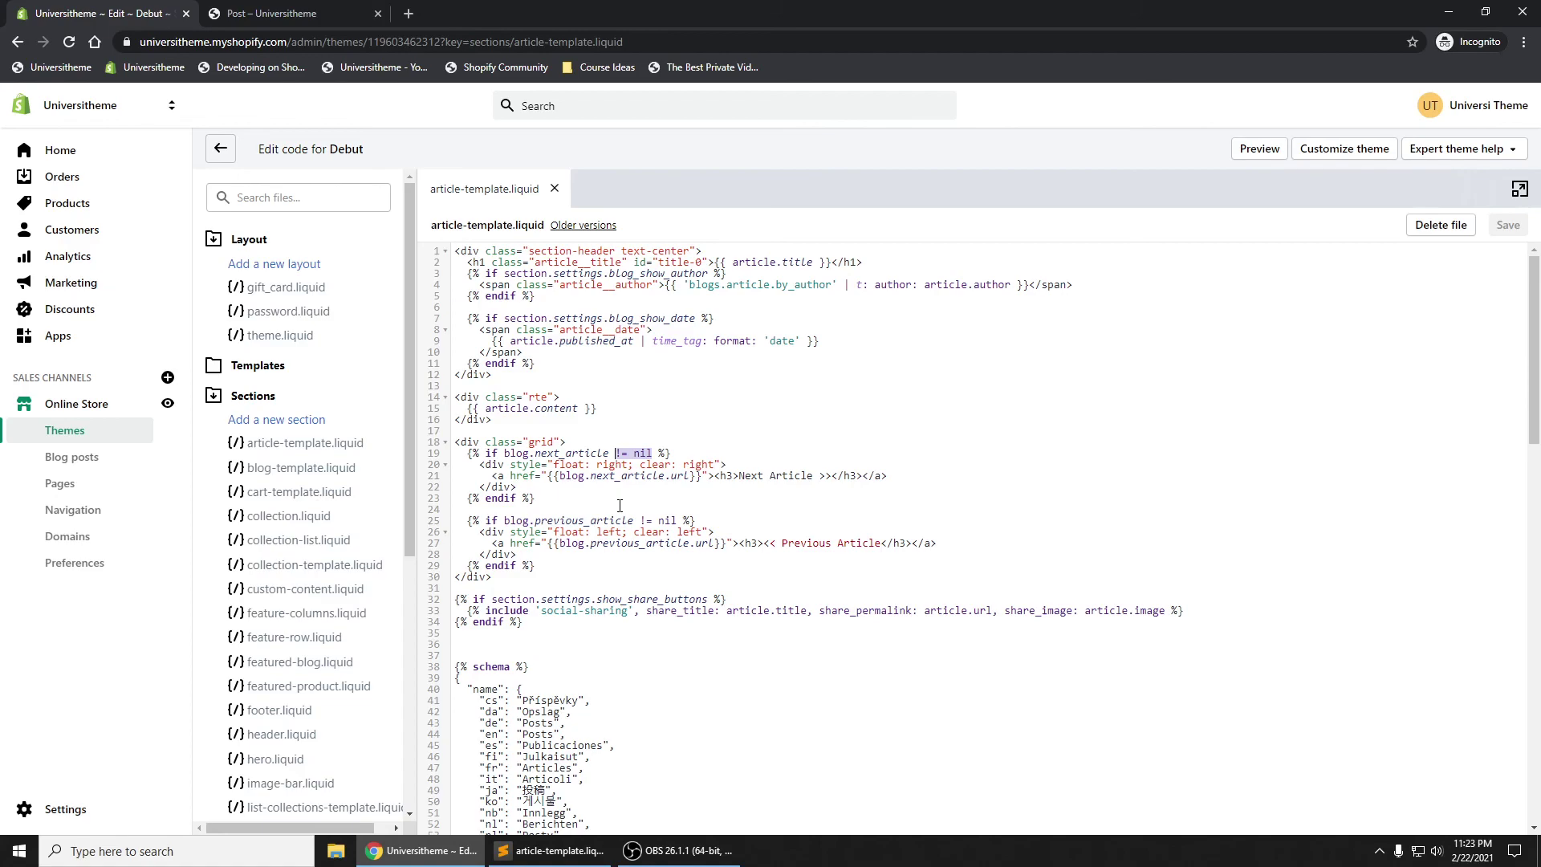
pyautogui.click(299, 14)
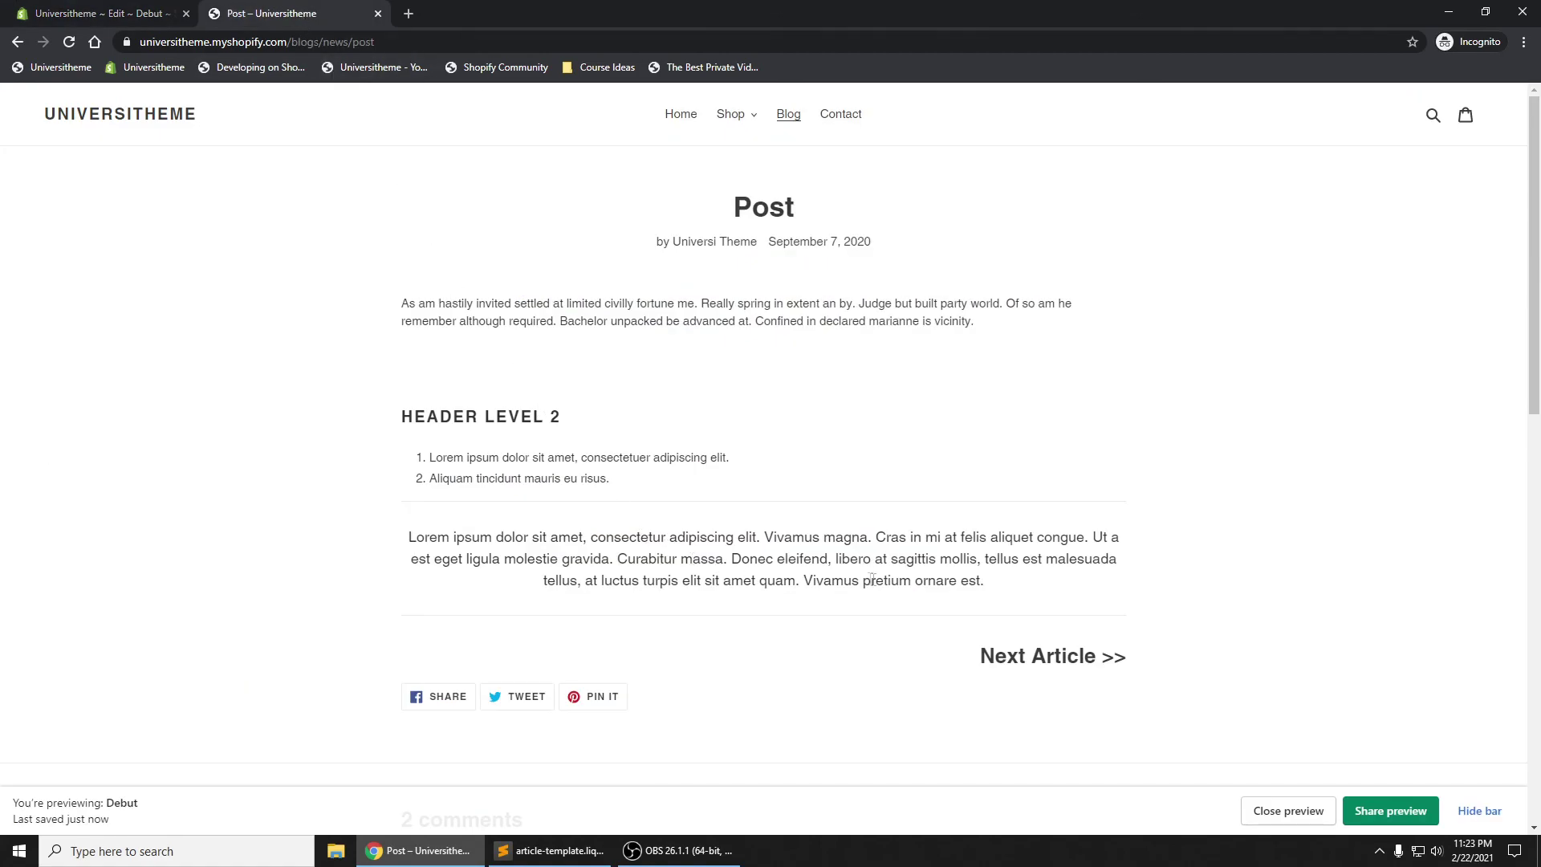